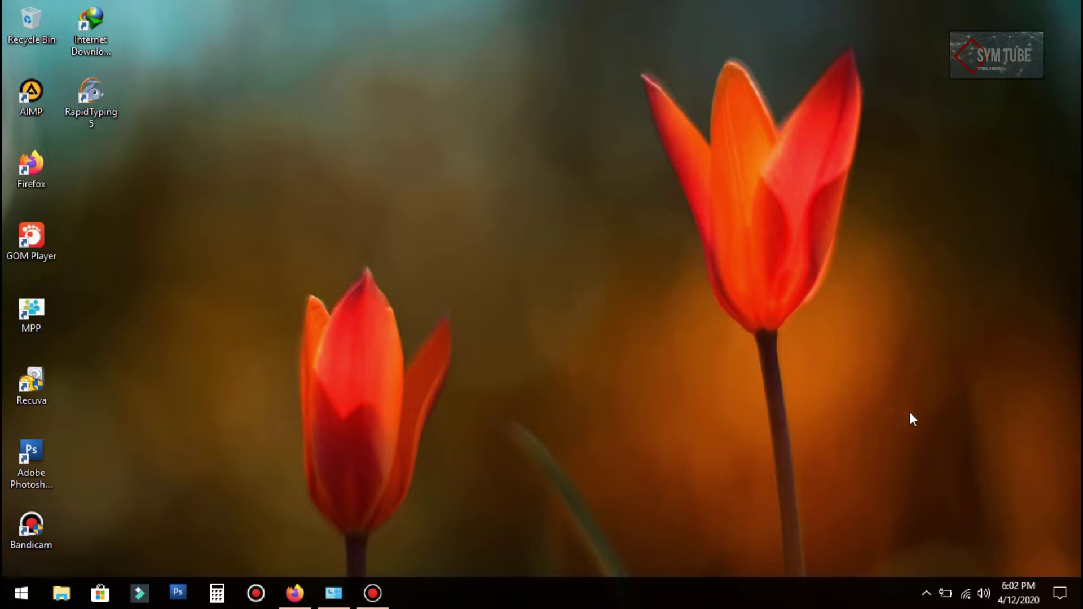
Step: Join the open TOTOLINK N300RT Wi-Fi network with Connect automatically enabled
{"action": "left_click", "coordinate": [966, 594]}
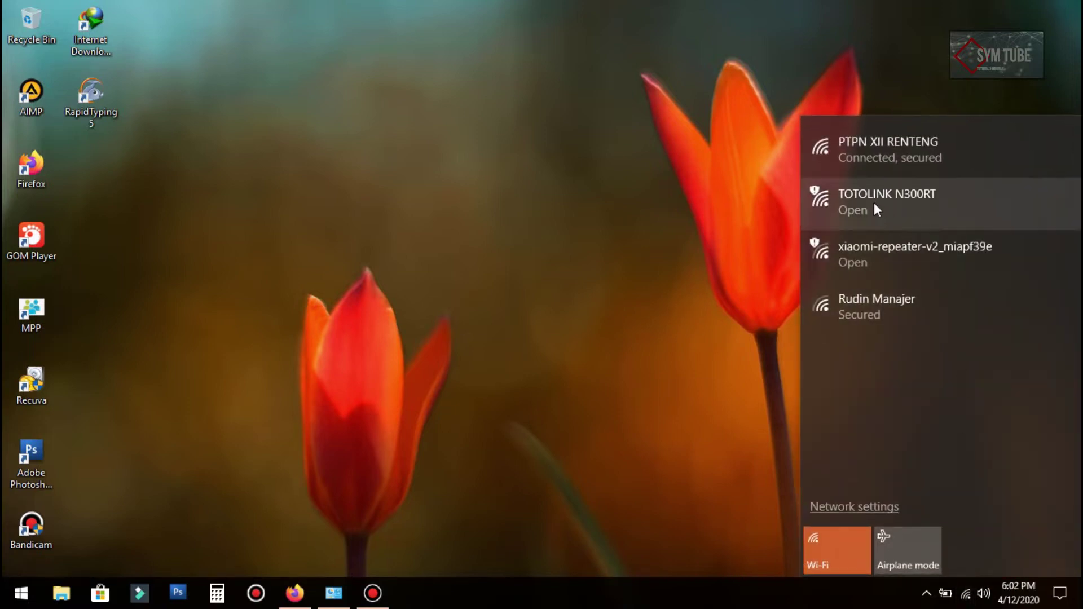
{"action": "left_click", "coordinate": [911, 204]}
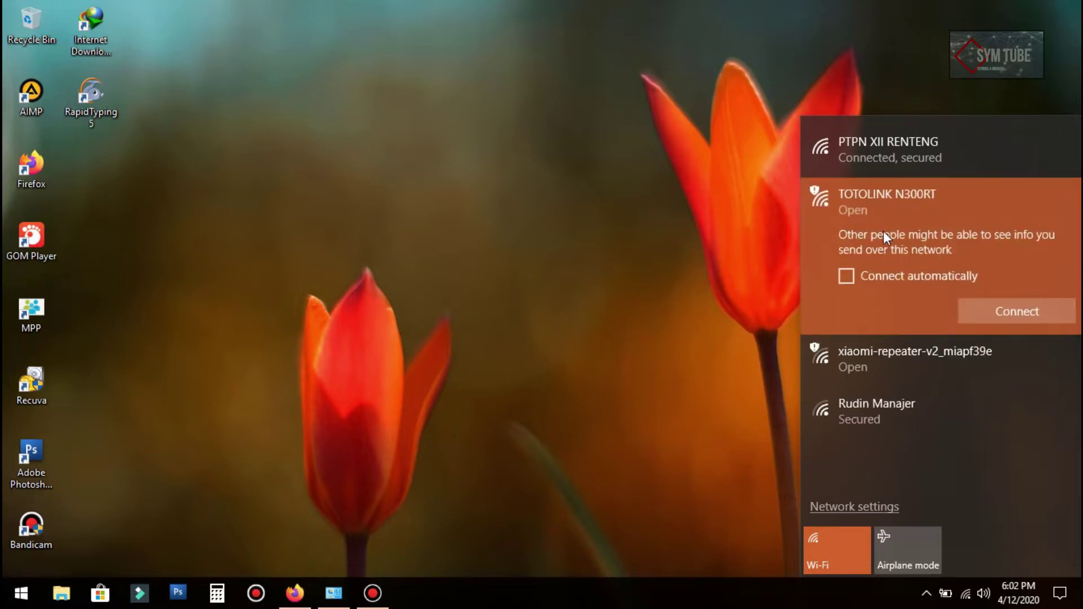
{"action": "left_click", "coordinate": [847, 276]}
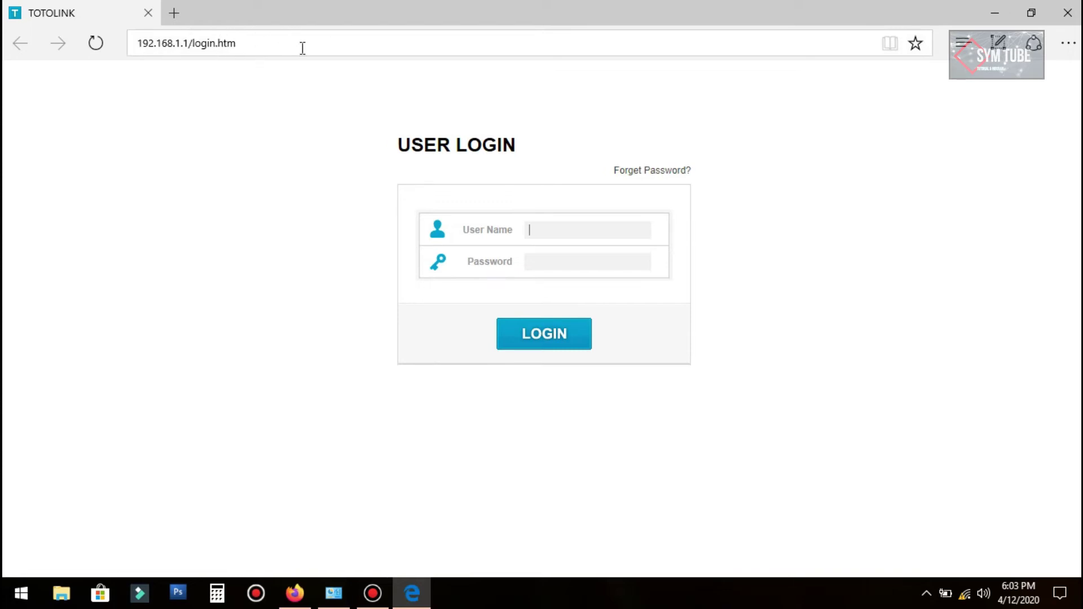
Step: Close the Firefox and Edge windows, then relaunch Firefox
{"action": "mouse_move", "coordinate": [409, 602]}
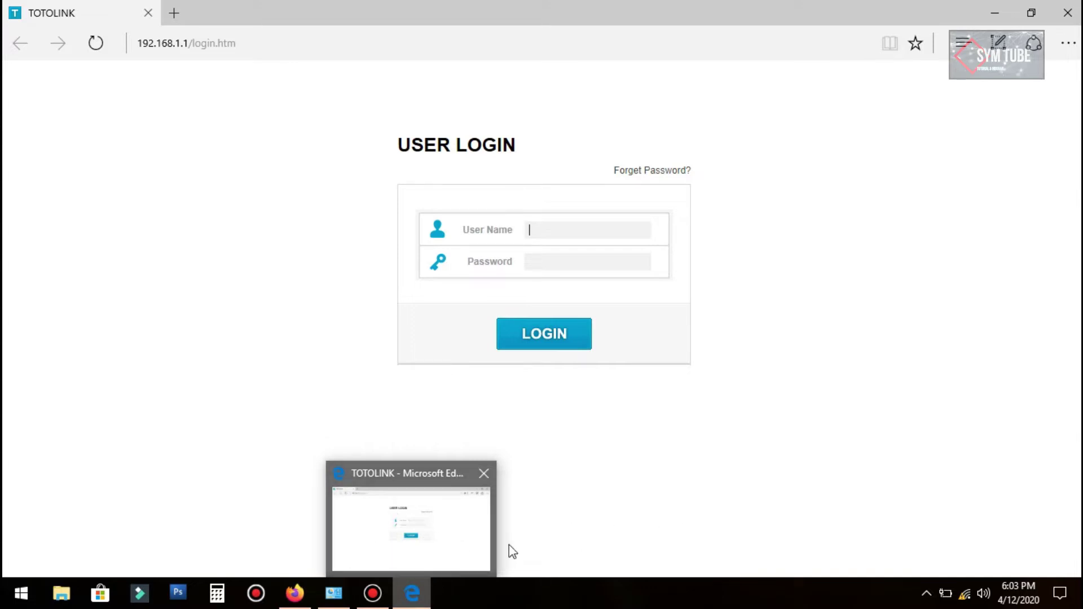
{"action": "right_click", "coordinate": [290, 593]}
{"action": "left_click", "coordinate": [275, 559]}
{"action": "left_click", "coordinate": [1067, 13]}
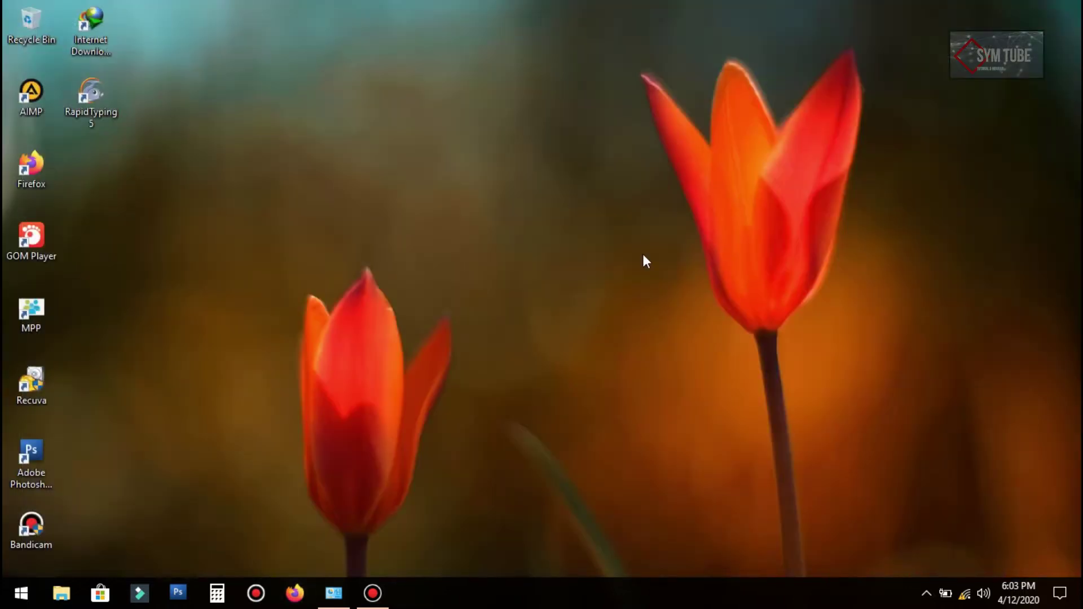
{"action": "left_click", "coordinate": [305, 592]}
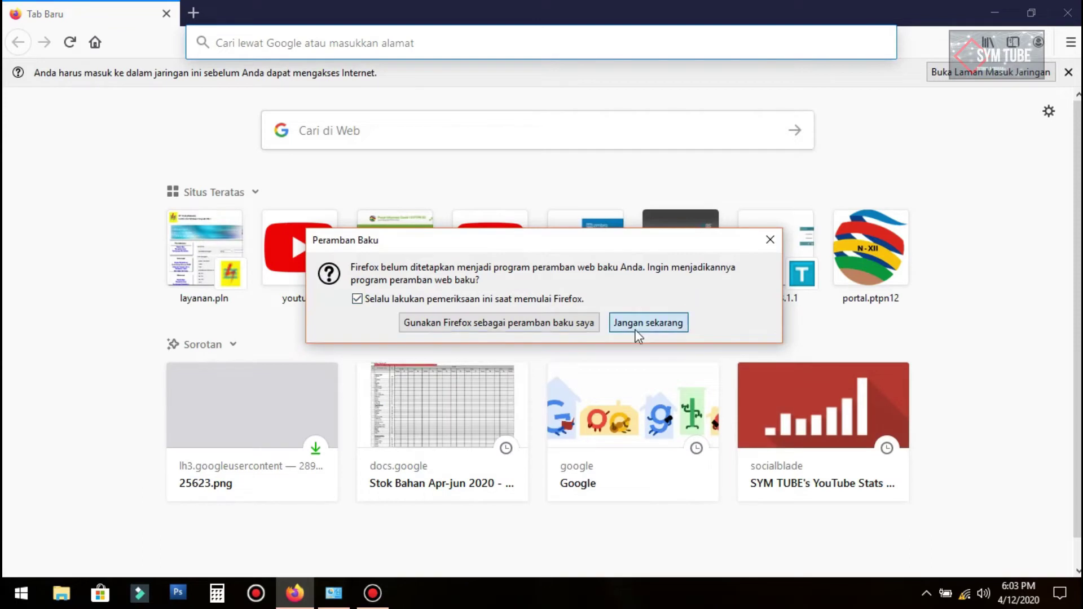
Step: Dismiss Firefox's default-browser and sign-in notices and load 192.168.1.1
{"action": "left_click", "coordinate": [638, 324]}
{"action": "left_click", "coordinate": [1067, 72]}
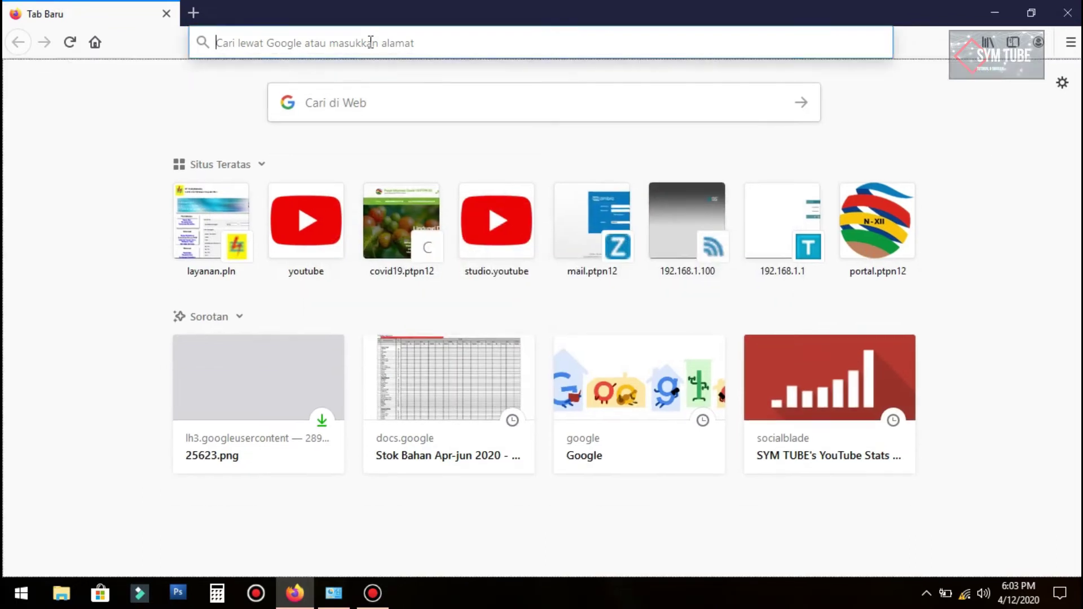
{"action": "left_click", "coordinate": [371, 42]}
{"action": "type", "text": "192.168."}
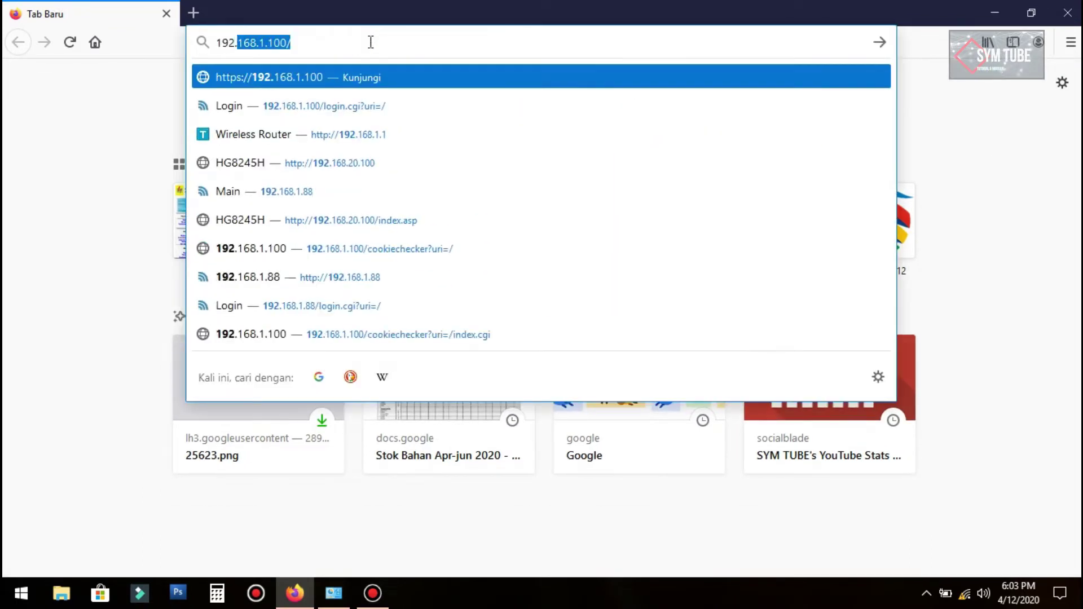
{"action": "type", "text": "1.1"}
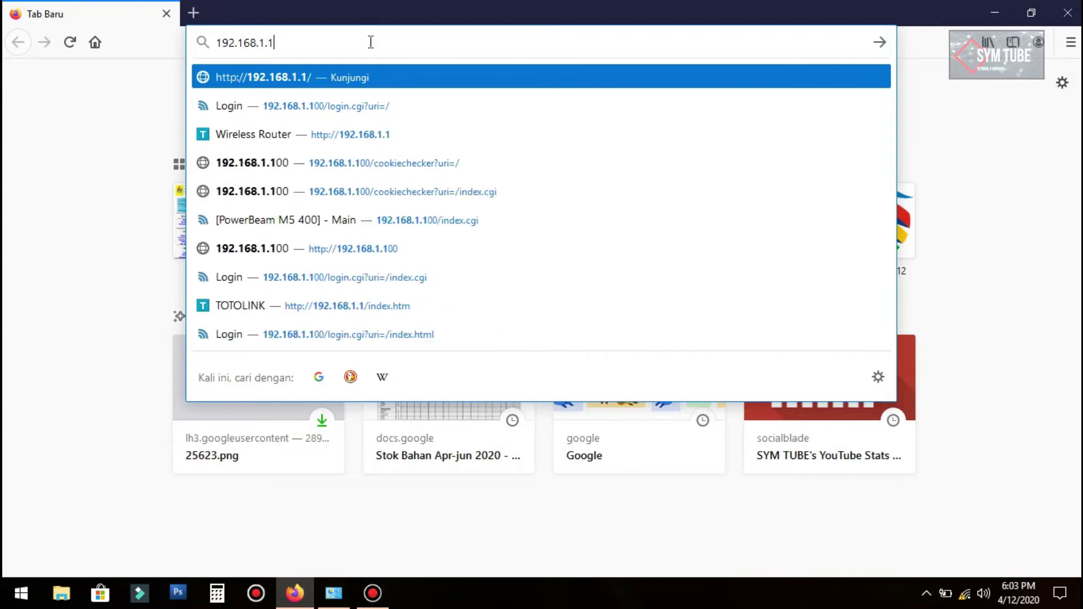
{"action": "key", "text": "Return"}
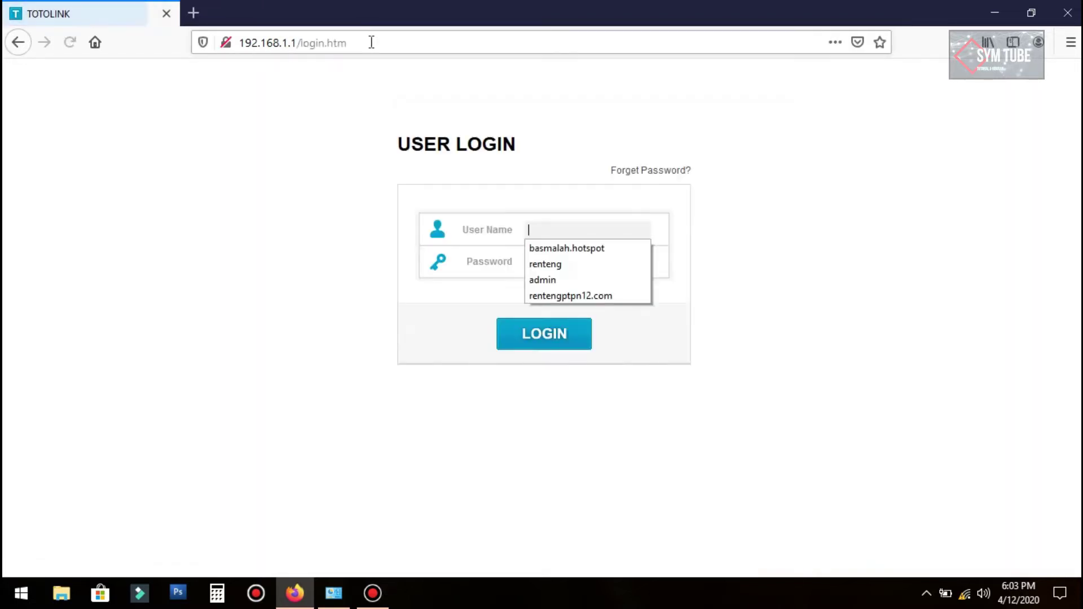
{"action": "left_click", "coordinate": [975, 236]}
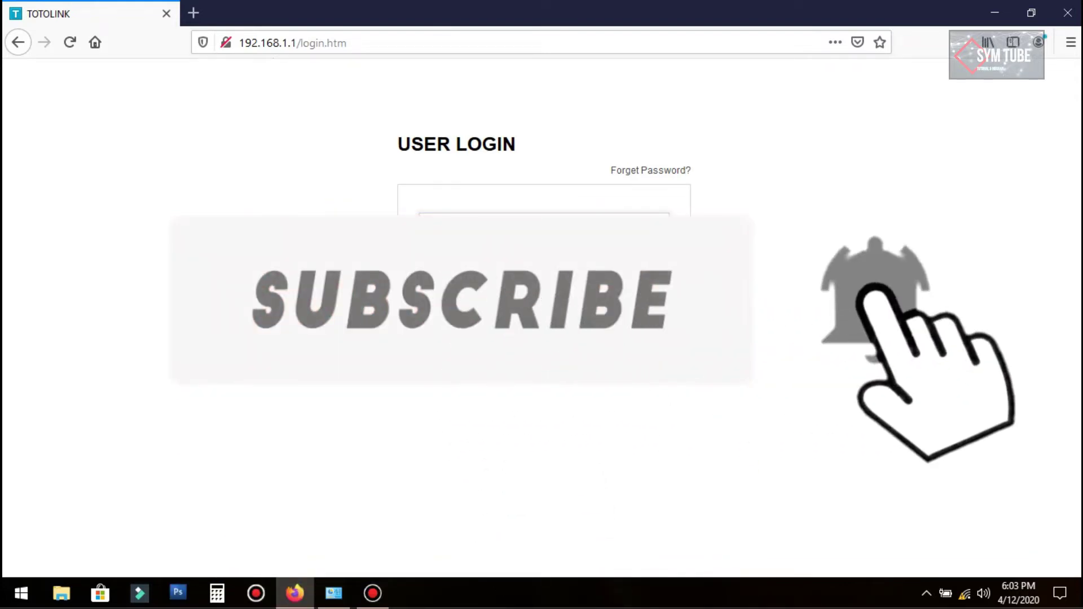
Step: Log in to the router as admin without letting Firefox save the login
{"action": "left_click", "coordinate": [590, 232]}
{"action": "type", "text": "admin"}
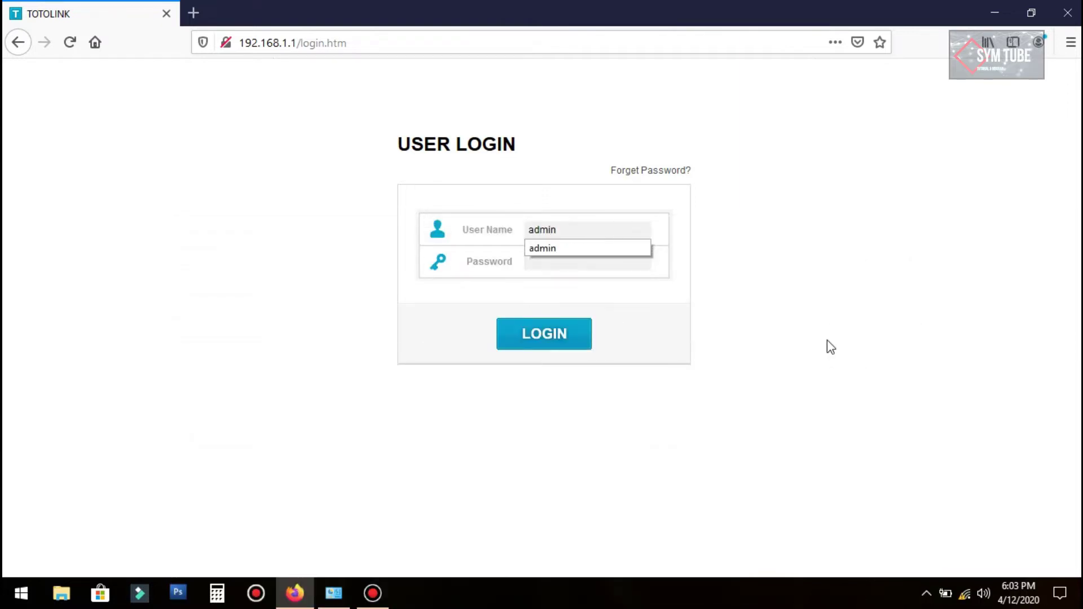
{"action": "left_click", "coordinate": [826, 340]}
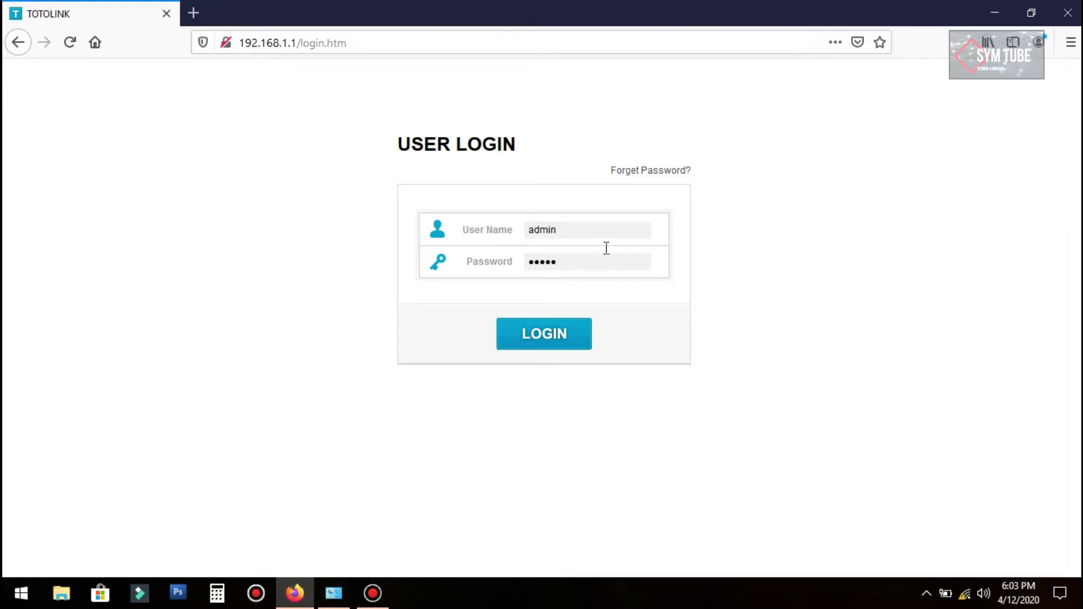
{"action": "left_click", "coordinate": [561, 335]}
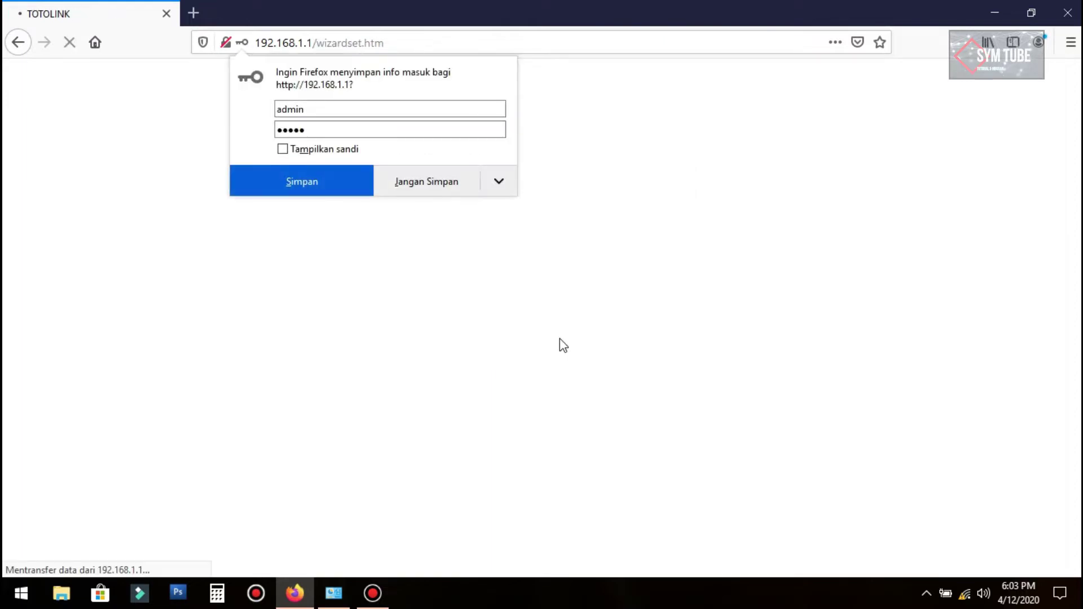
{"action": "left_click", "coordinate": [428, 183]}
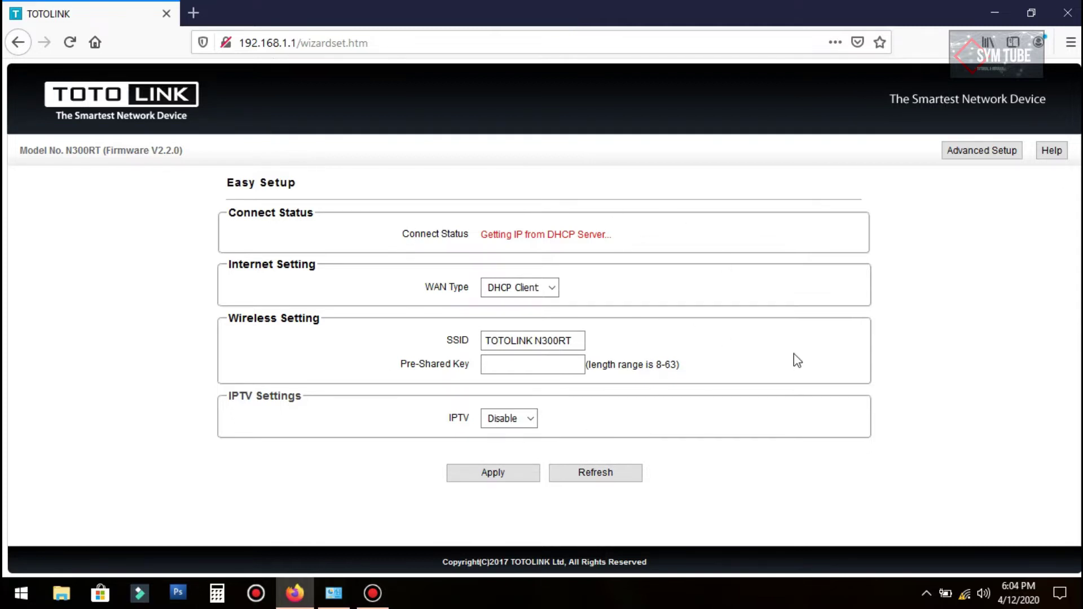
Step: Switch to Advanced Setup and review the Status page's WAN, Wi-Fi, LAN and system tables
{"action": "left_click", "coordinate": [980, 154]}
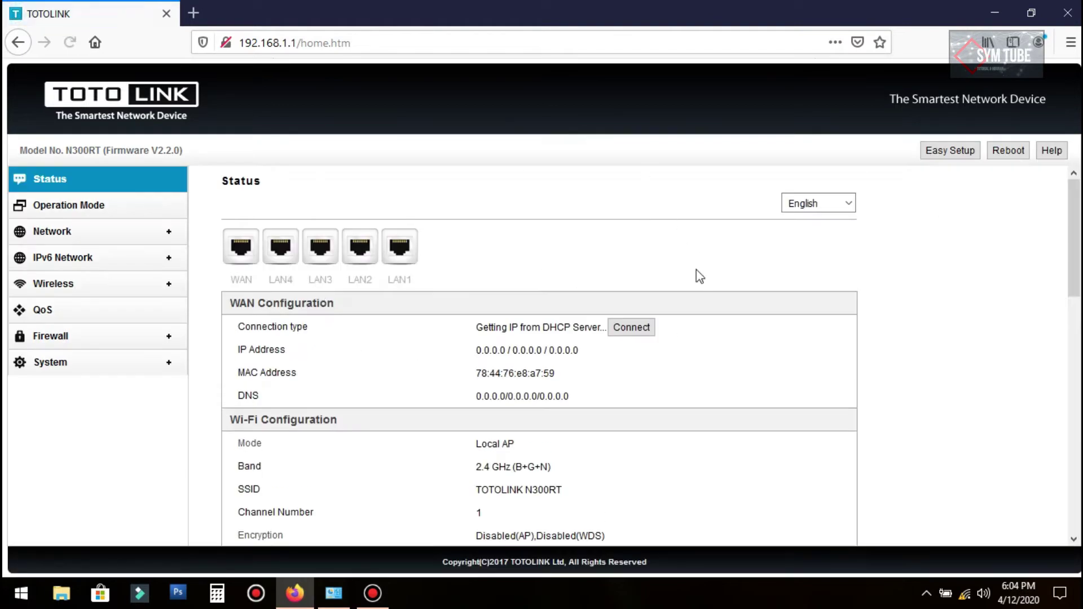
{"action": "left_click", "coordinate": [82, 179]}
{"action": "scroll", "coordinate": [716, 344], "scroll_direction": "down", "scroll_amount": 3}
{"action": "scroll", "coordinate": [282, 287], "scroll_direction": "up", "scroll_amount": 3}
{"action": "scroll", "coordinate": [464, 294], "scroll_direction": "down", "scroll_amount": 5}
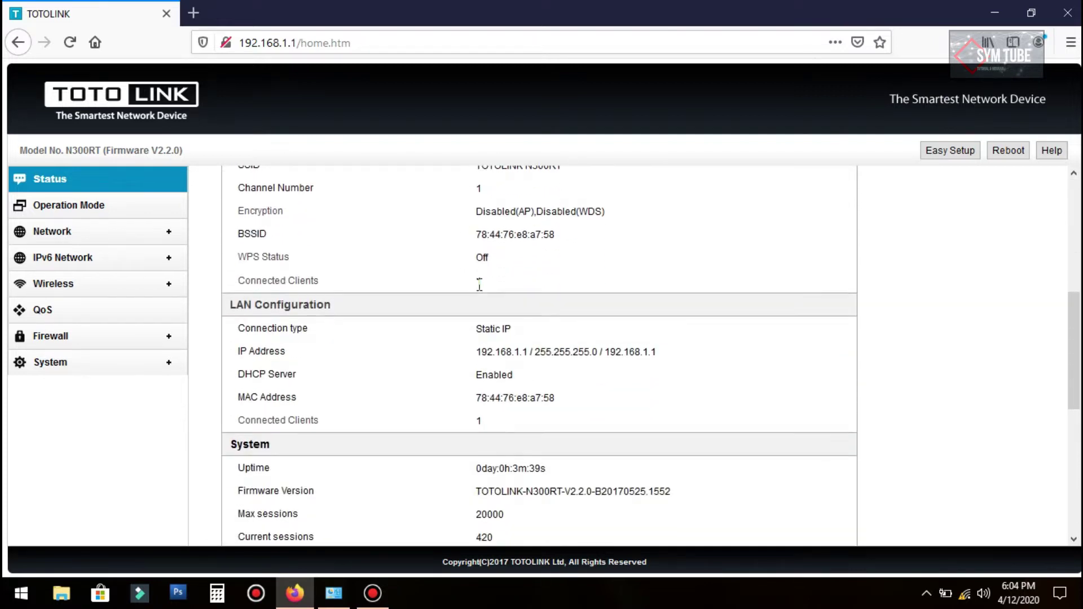
{"action": "scroll", "coordinate": [479, 285], "scroll_direction": "down", "scroll_amount": 3}
{"action": "scroll", "coordinate": [486, 291], "scroll_direction": "down", "scroll_amount": 3}
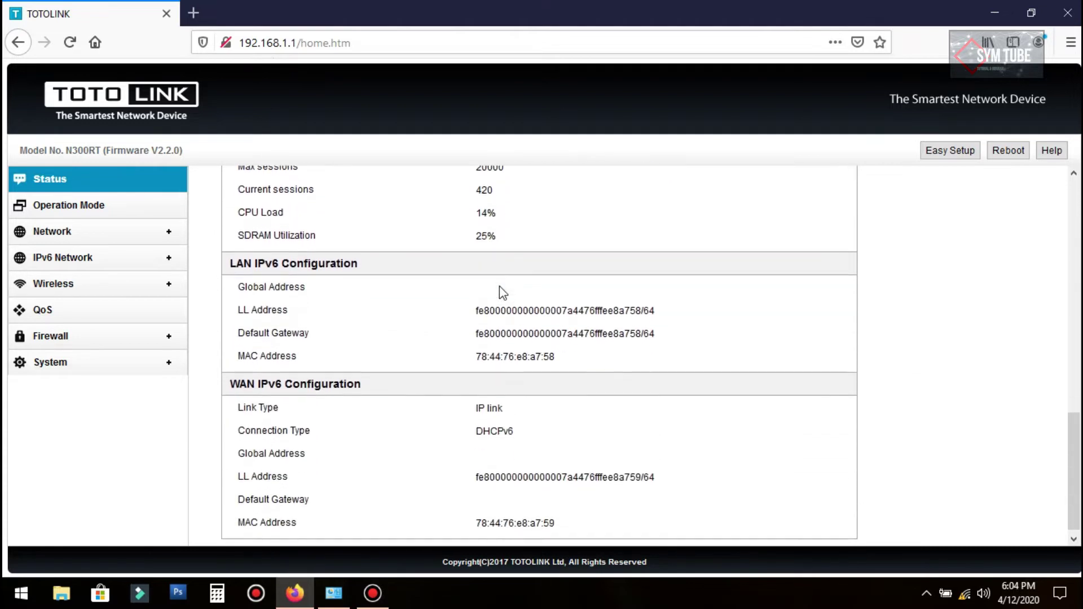
{"action": "scroll", "coordinate": [569, 329], "scroll_direction": "up", "scroll_amount": 10}
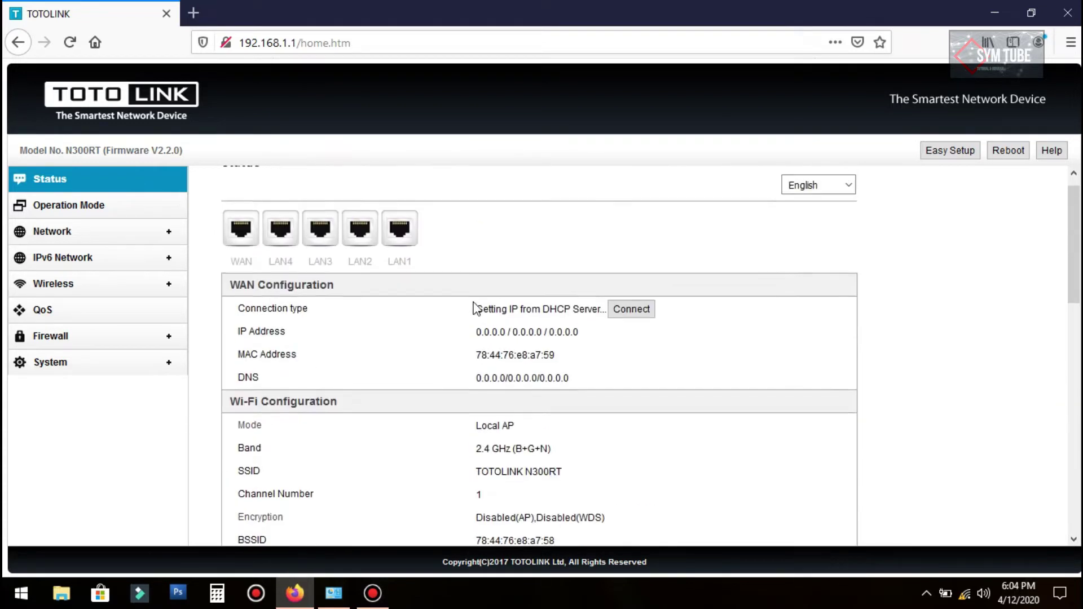
{"action": "scroll", "coordinate": [508, 280], "scroll_direction": "down", "scroll_amount": 2}
{"action": "scroll", "coordinate": [513, 280], "scroll_direction": "down", "scroll_amount": 1}
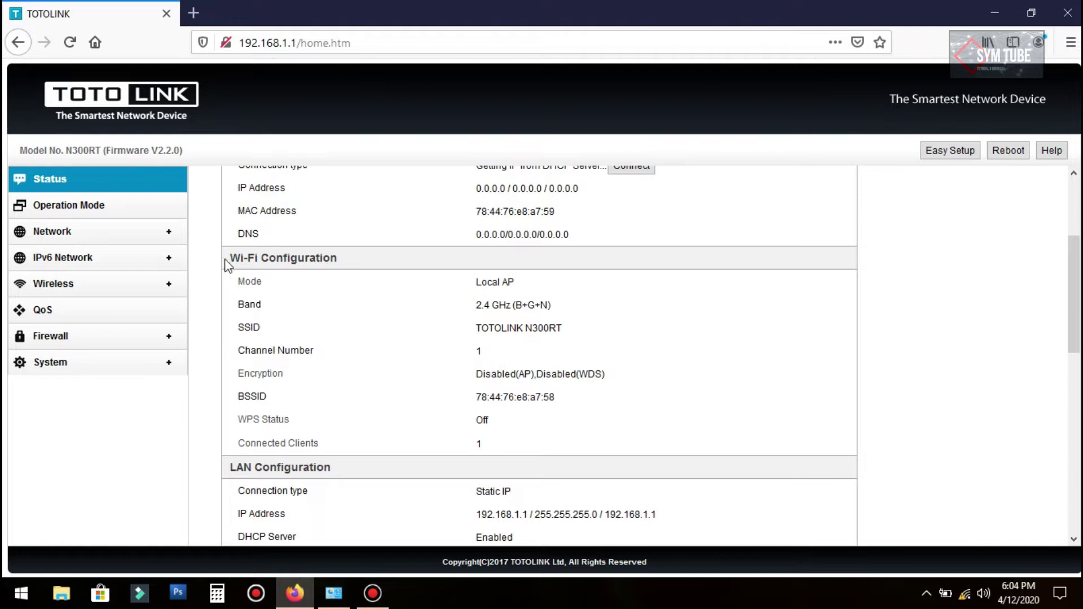
Step: Keep AP Mode under Operation Mode and apply it to continue
{"action": "left_click", "coordinate": [70, 211]}
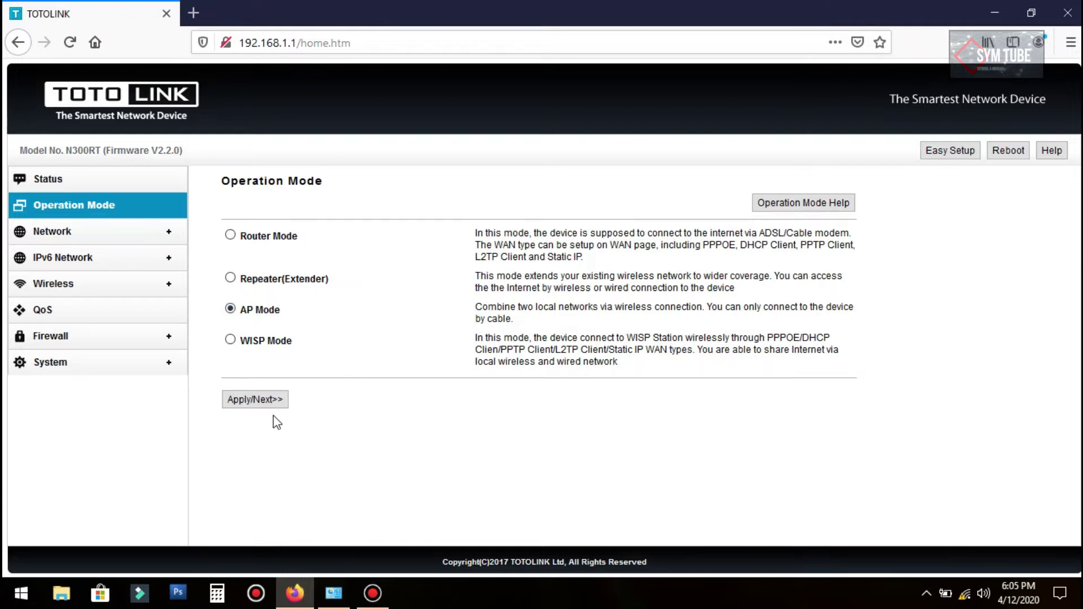
{"action": "left_click", "coordinate": [258, 404]}
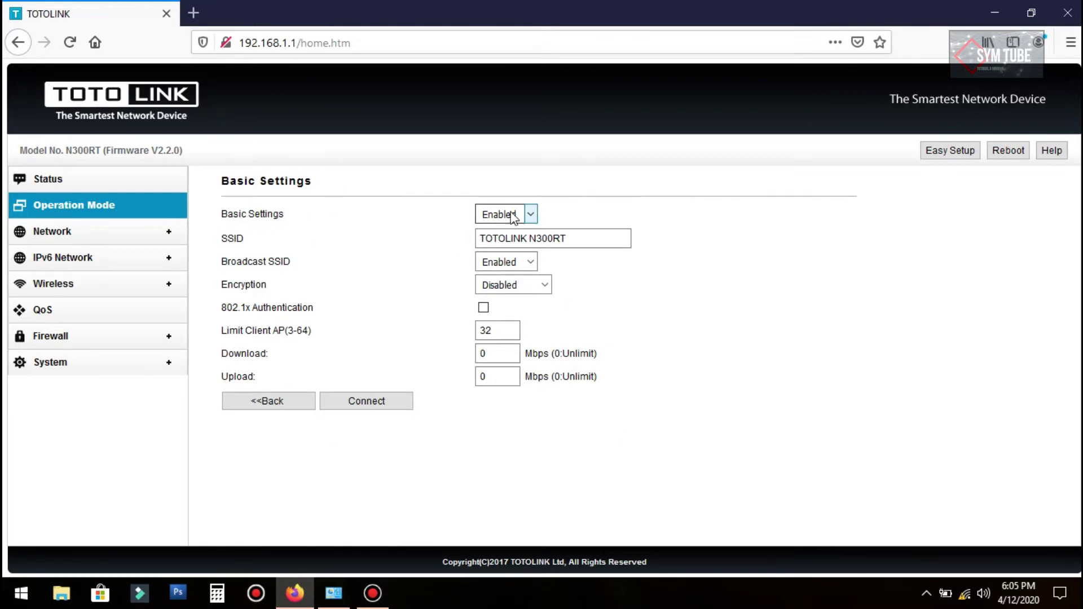
Step: Replace the SSID TOTOLINK N300RT with BELAJAR SETTING
{"action": "left_click_drag", "start_coordinate": [567, 239], "coordinate": [401, 222]}
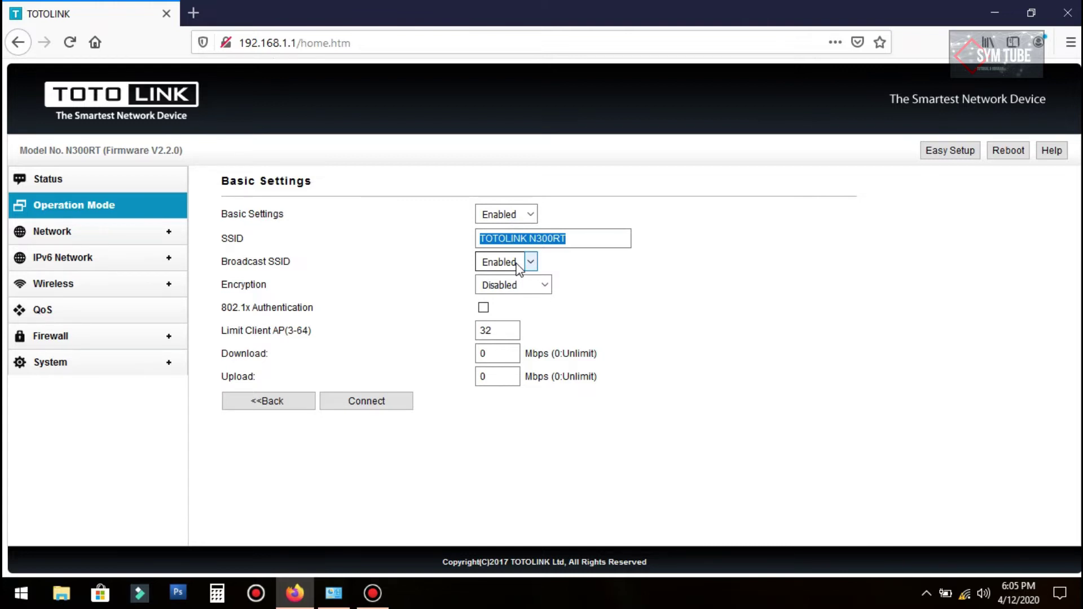
{"action": "type", "text": "BELAJAR SETTING"}
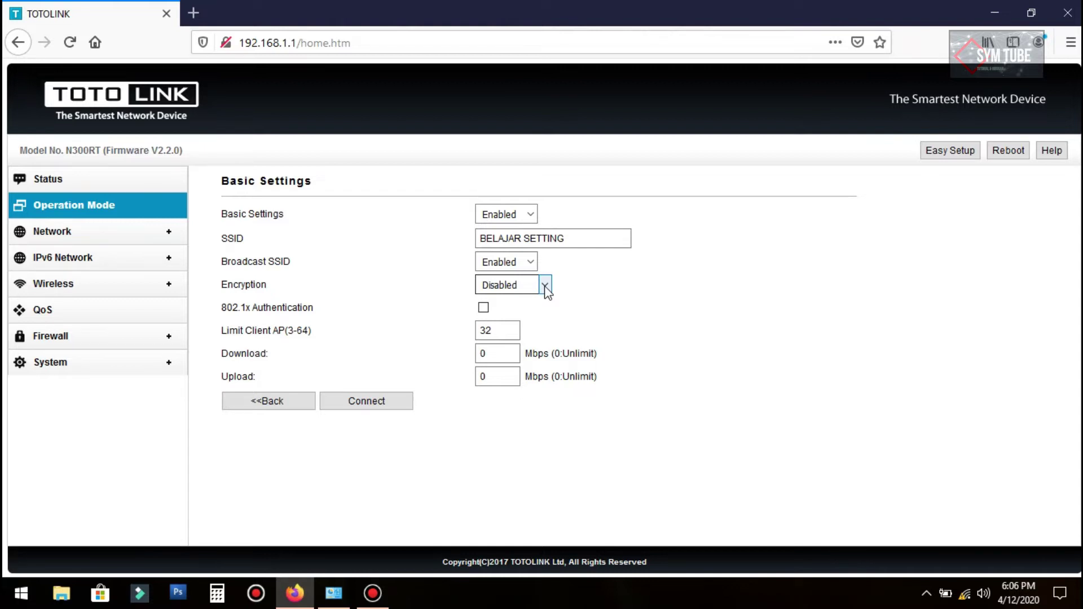
Step: Try the WPA-Mixed, WPA2, WPA and WEP encryption options
{"action": "left_click", "coordinate": [545, 286]}
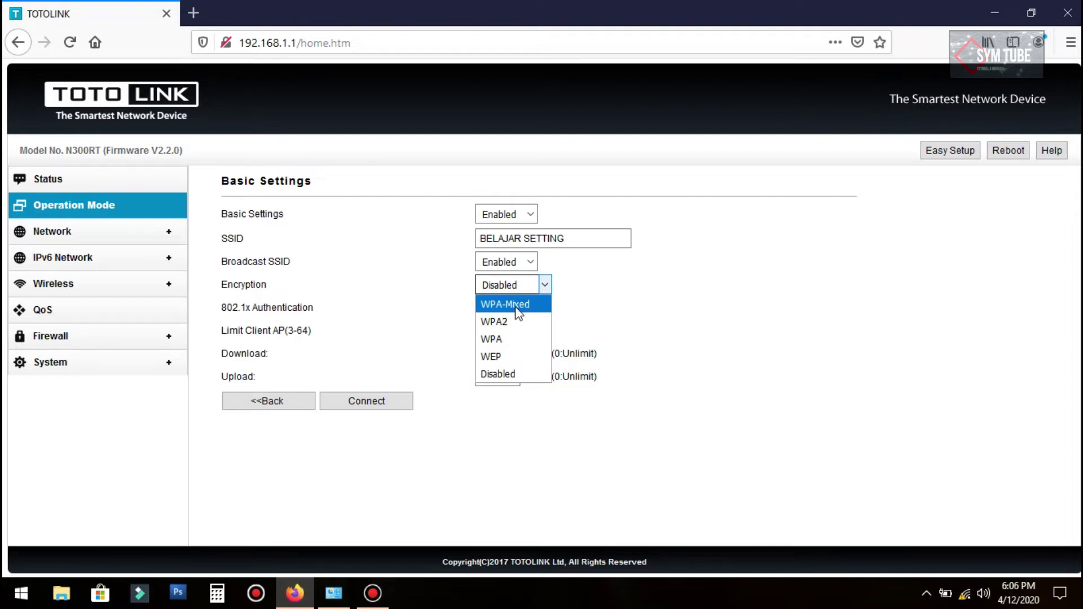
{"action": "left_click", "coordinate": [518, 311]}
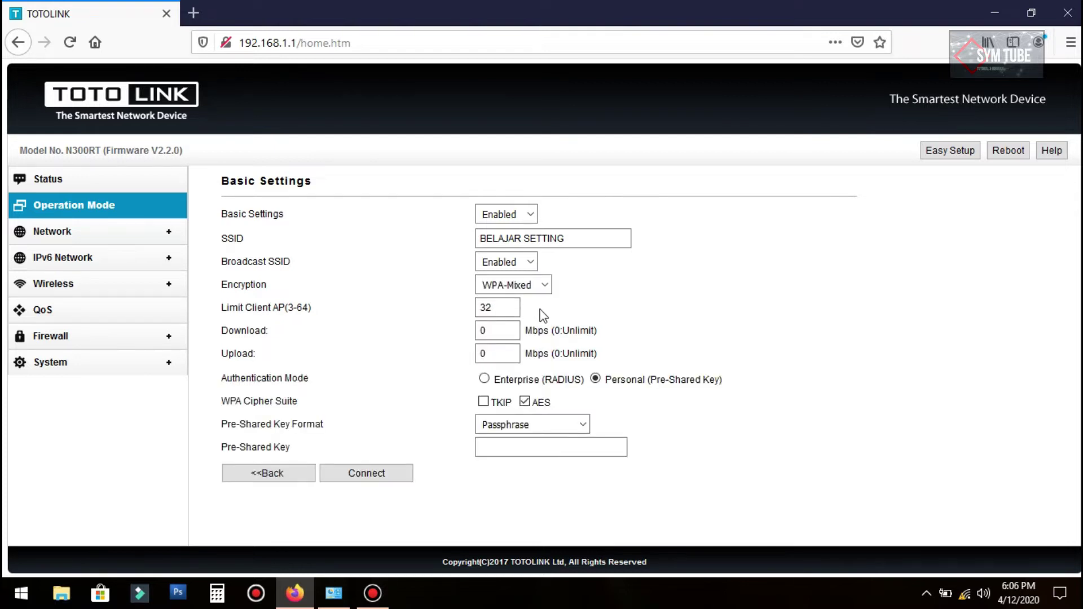
{"action": "left_click", "coordinate": [545, 285]}
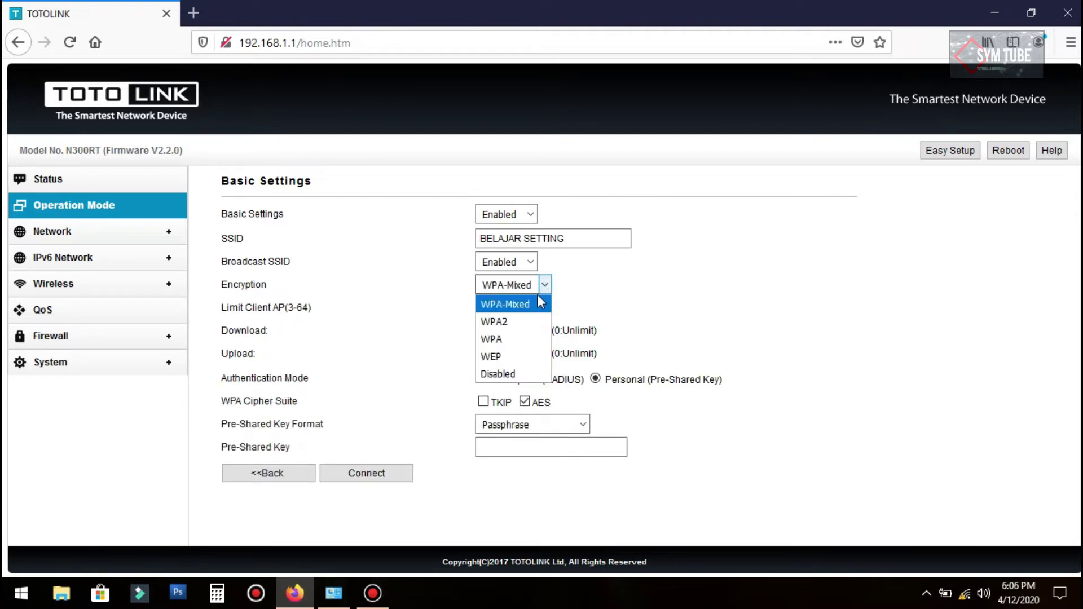
{"action": "left_click", "coordinate": [513, 324]}
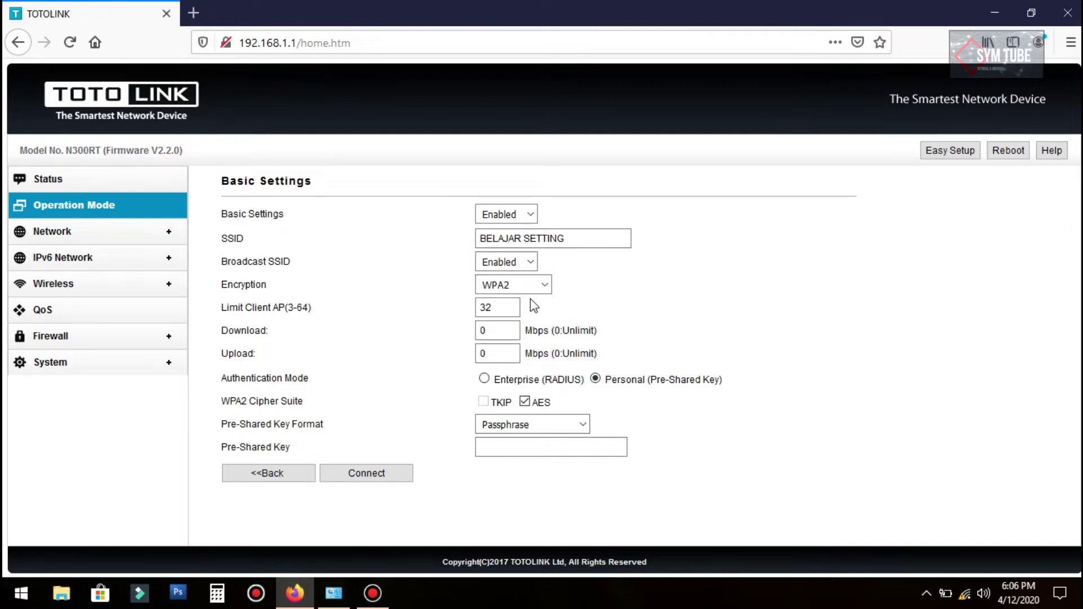
{"action": "left_click", "coordinate": [528, 285]}
{"action": "left_click", "coordinate": [522, 340]}
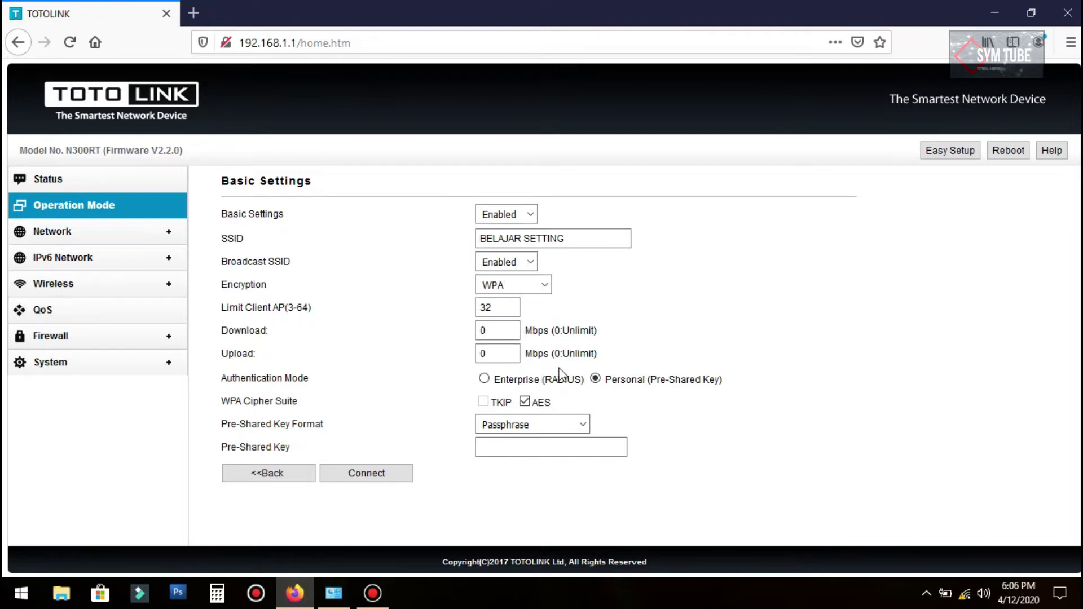
{"action": "left_click", "coordinate": [538, 285]}
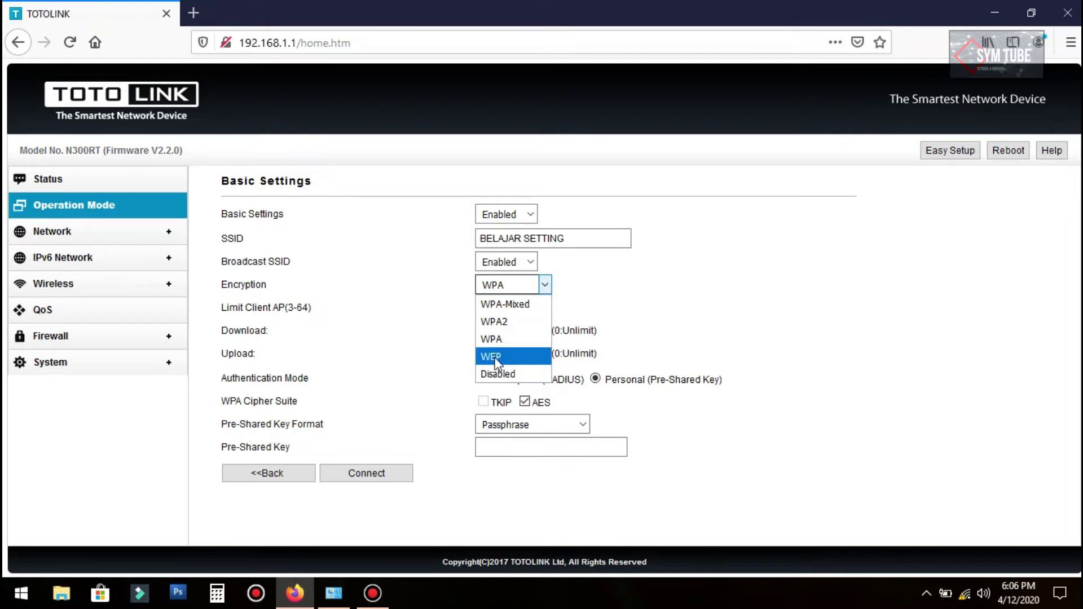
{"action": "left_click", "coordinate": [496, 357]}
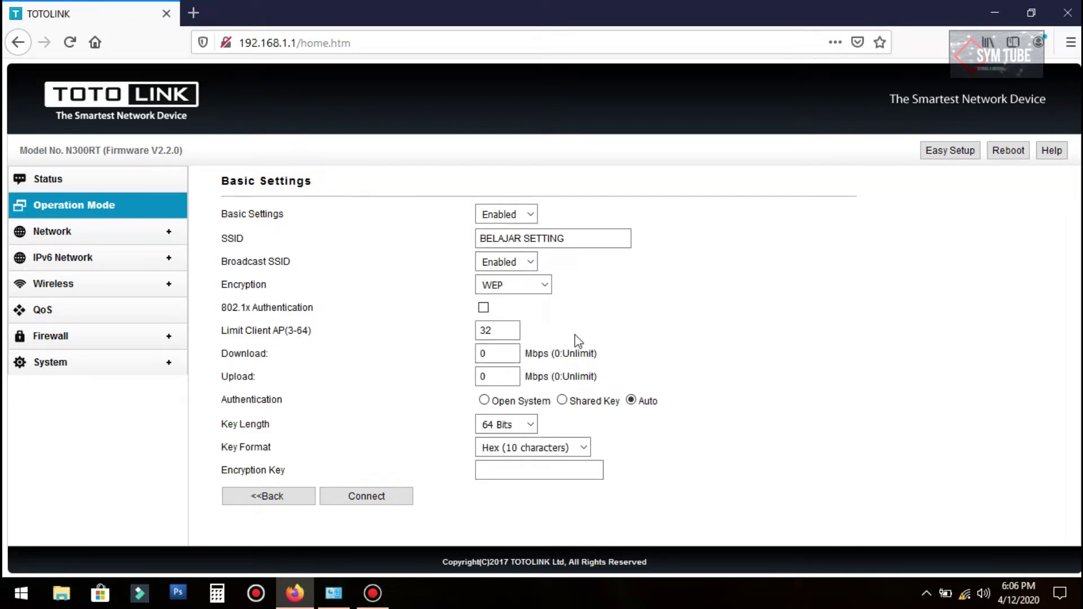
{"action": "left_click", "coordinate": [533, 467]}
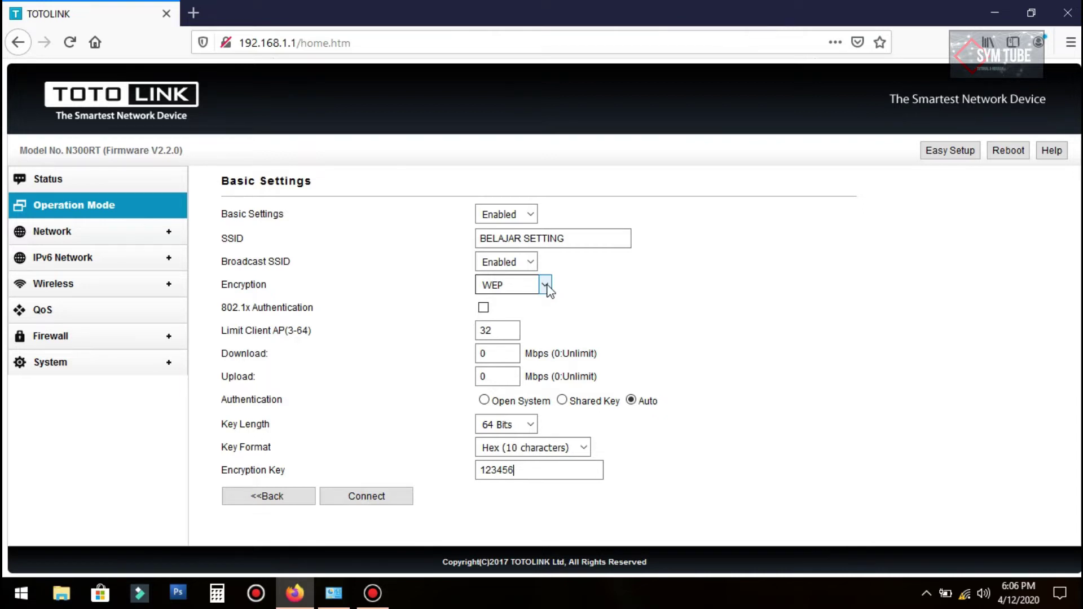
Step: Set Encryption to Disabled so the network is open
{"action": "left_click", "coordinate": [545, 285]}
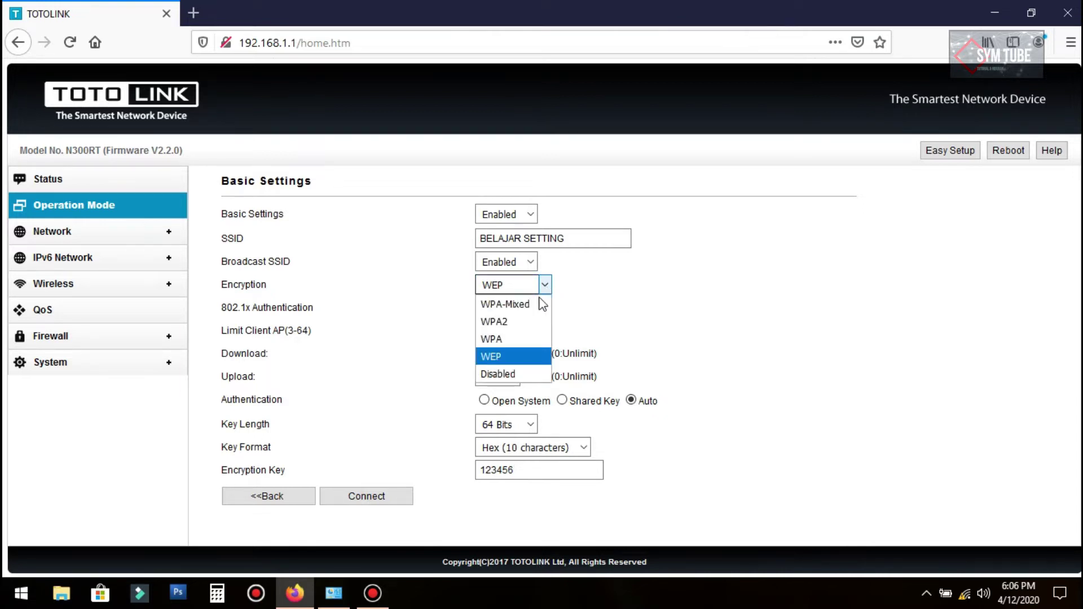
{"action": "left_click", "coordinate": [506, 358]}
{"action": "key", "text": "Up"}
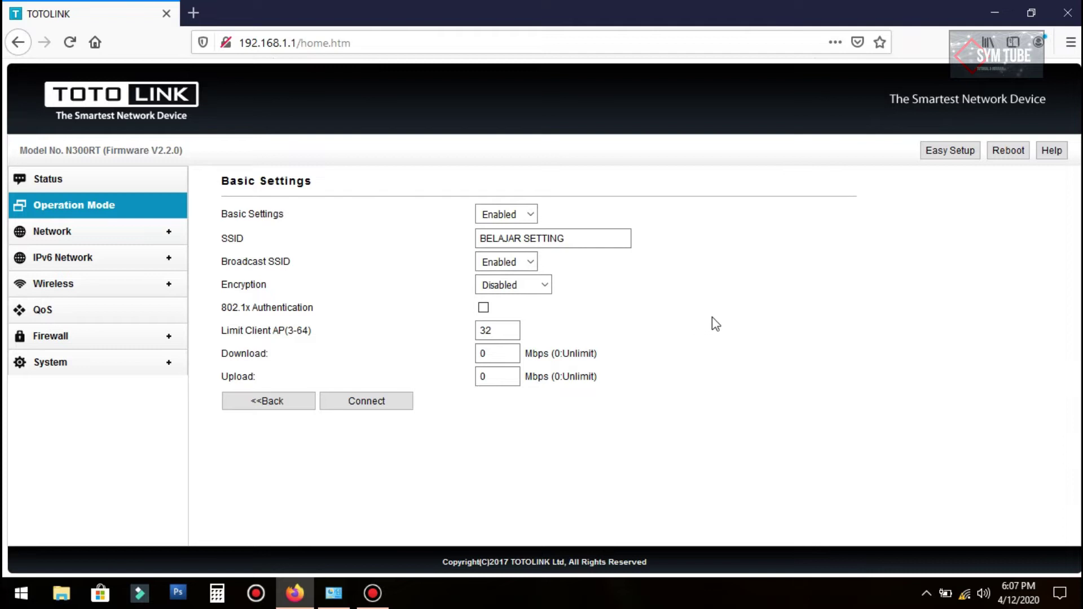
Step: Save the open-network wireless settings, let the router reboot, and check the Wi-Fi list
{"action": "left_click", "coordinate": [366, 401]}
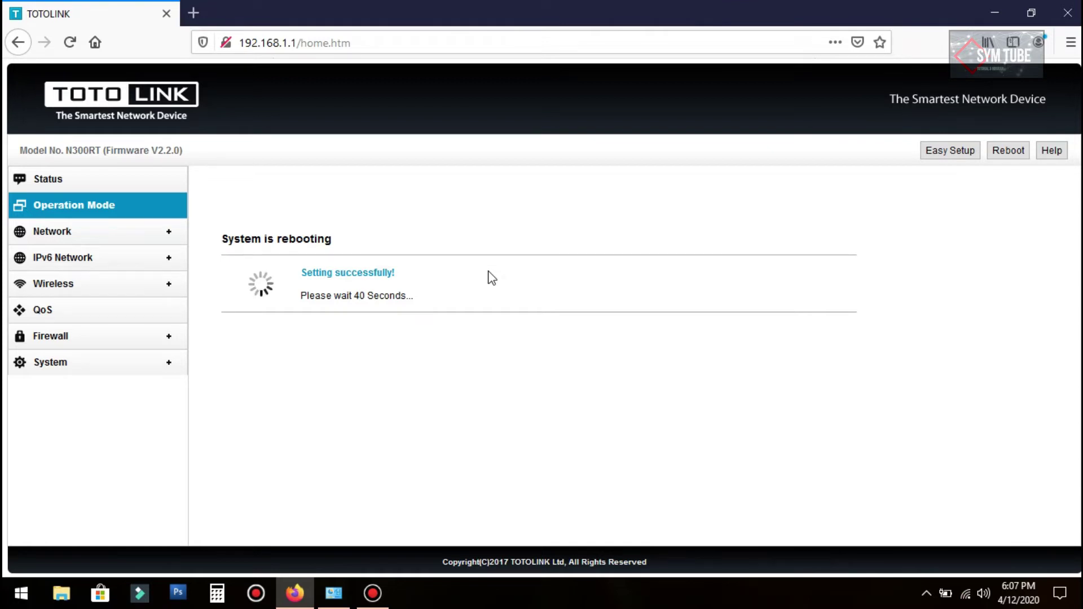
{"action": "left_click", "coordinate": [965, 593]}
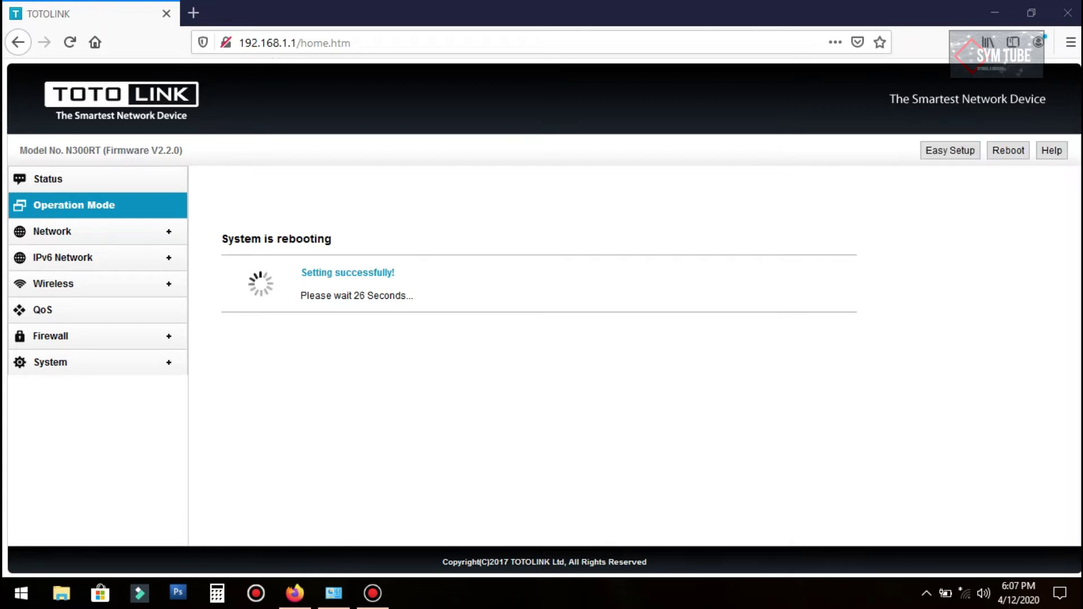
{"action": "left_click", "coordinate": [966, 593]}
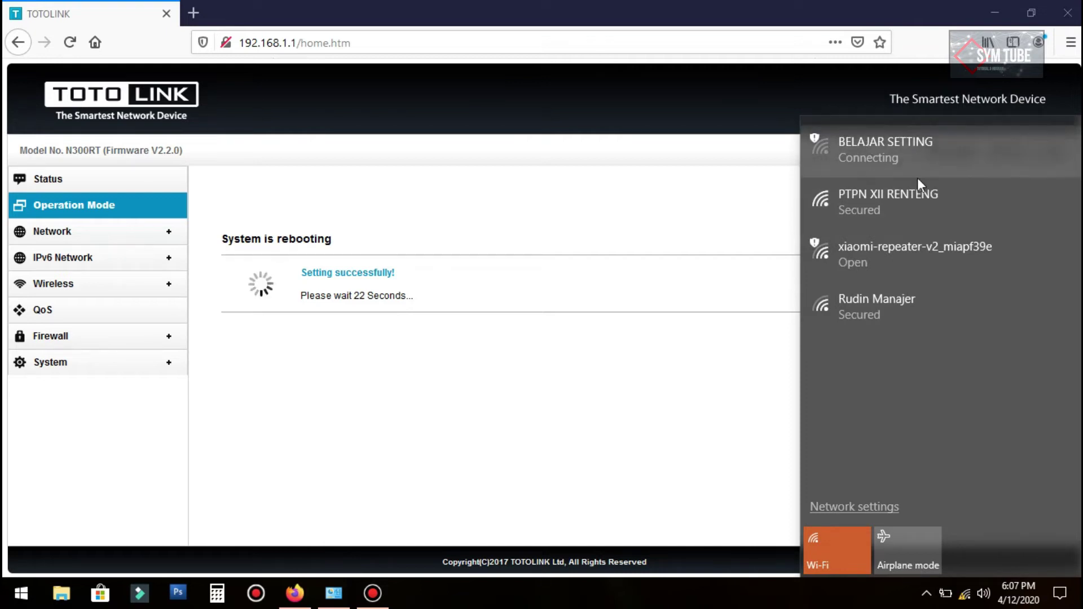
Step: Connect Windows to the open BELAJAR SETTING network
{"action": "left_click", "coordinate": [869, 150]}
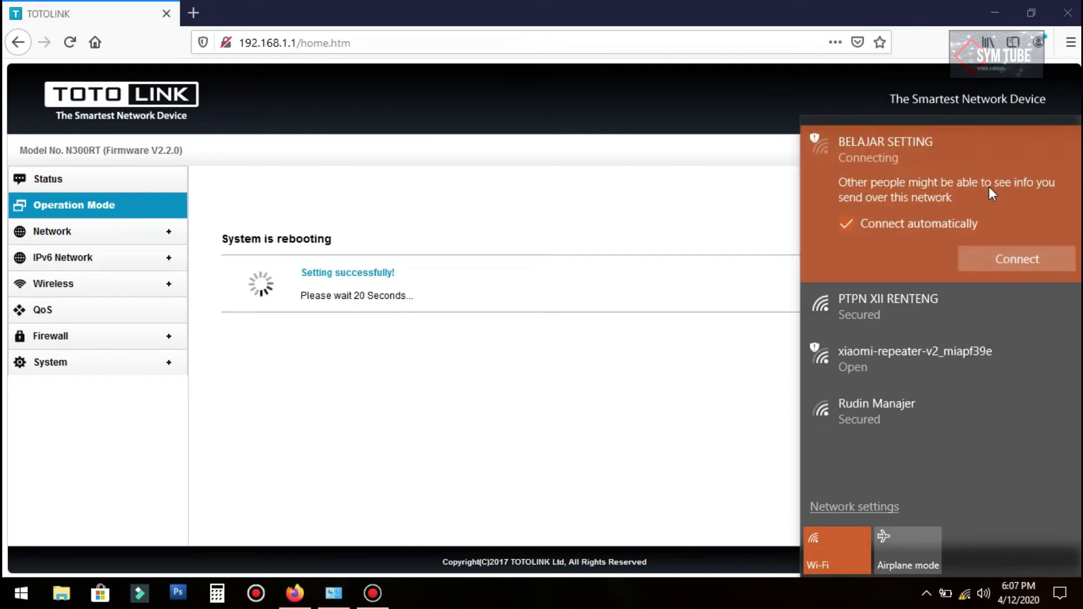
{"action": "left_click", "coordinate": [1007, 253]}
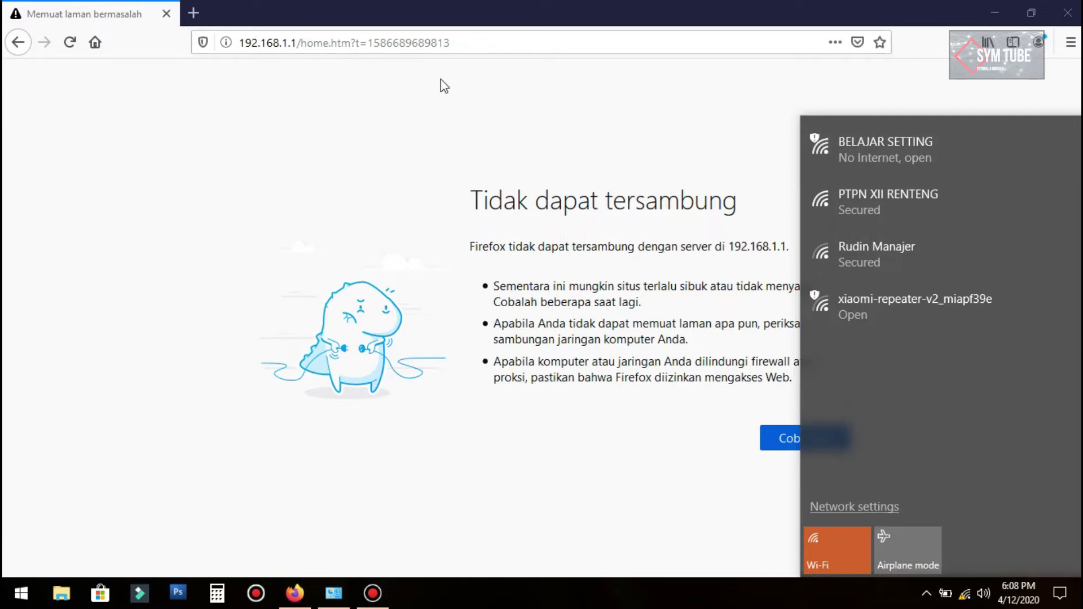
Step: Dismiss the Wi-Fi list and return to Firefox's 192.168.1.1 connection-error page
{"action": "left_click", "coordinate": [156, 116]}
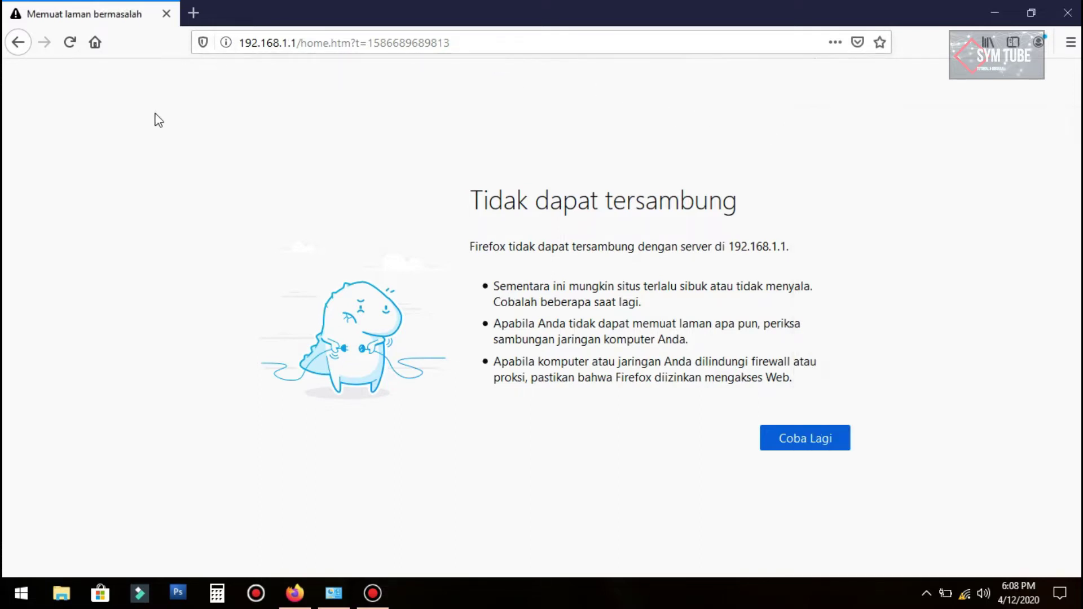
{"action": "left_click", "coordinate": [516, 43]}
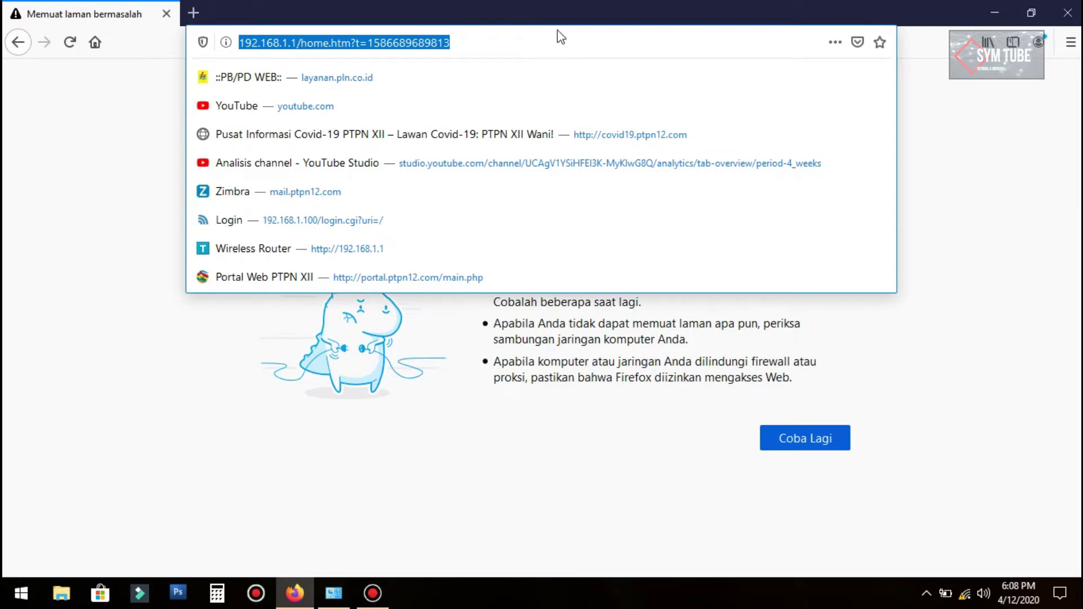
{"action": "left_click", "coordinate": [402, 60]}
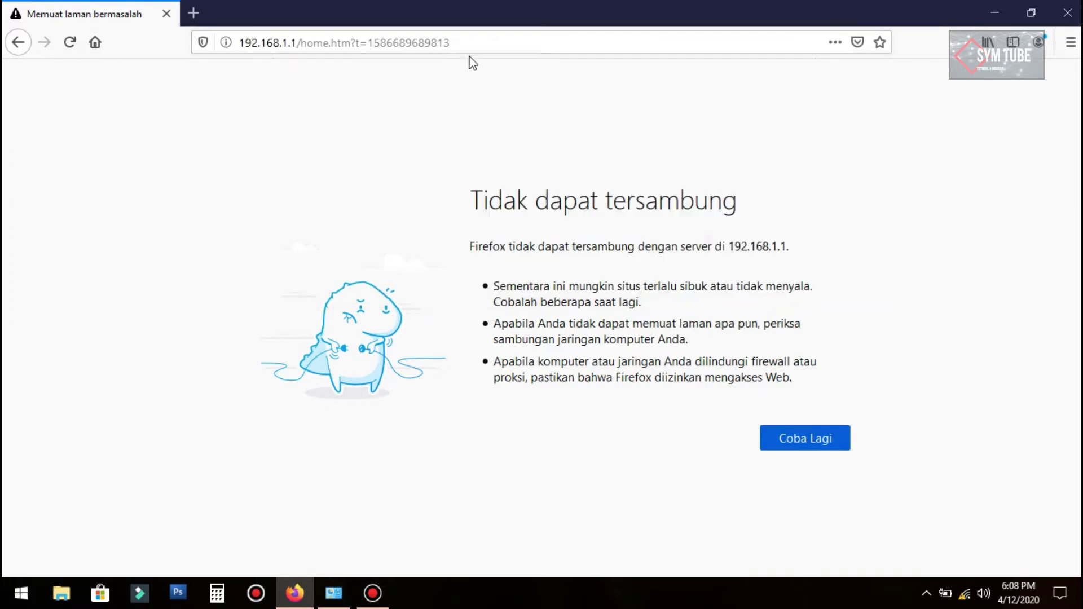
{"action": "left_click", "coordinate": [451, 50]}
{"action": "left_click", "coordinate": [73, 47]}
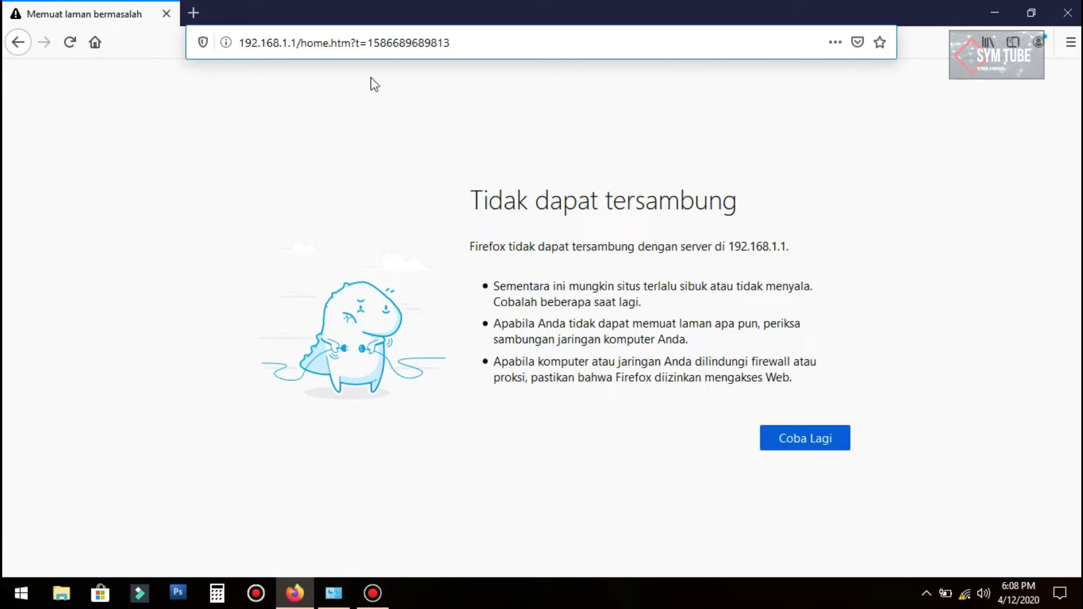
Step: View the connected BELAJAR SETTING network's properties: open security, 802.11n, channel 1
{"action": "left_click", "coordinate": [966, 595]}
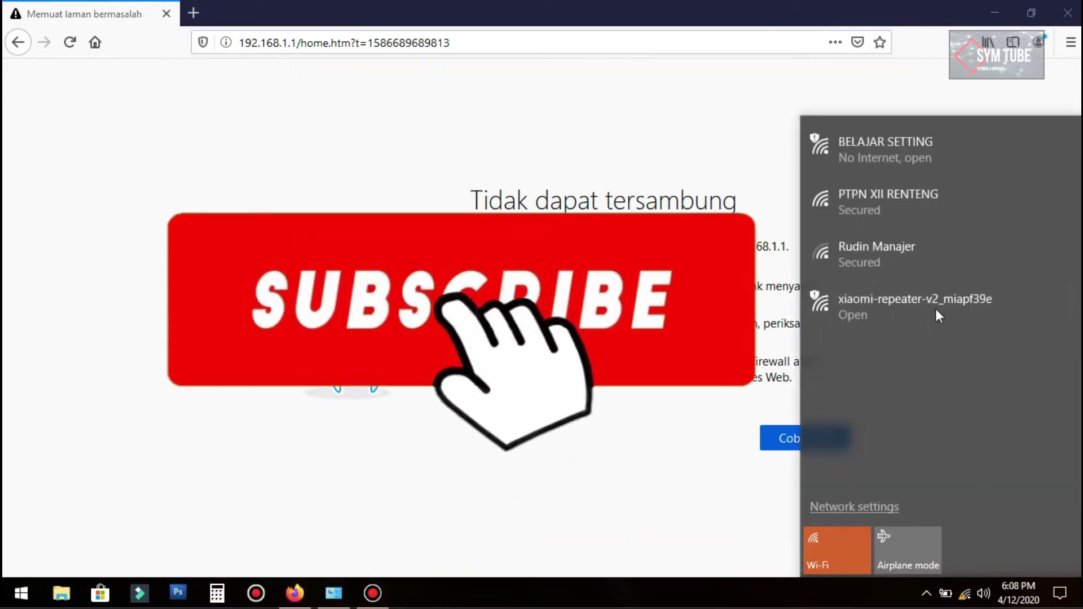
{"action": "left_click", "coordinate": [889, 148]}
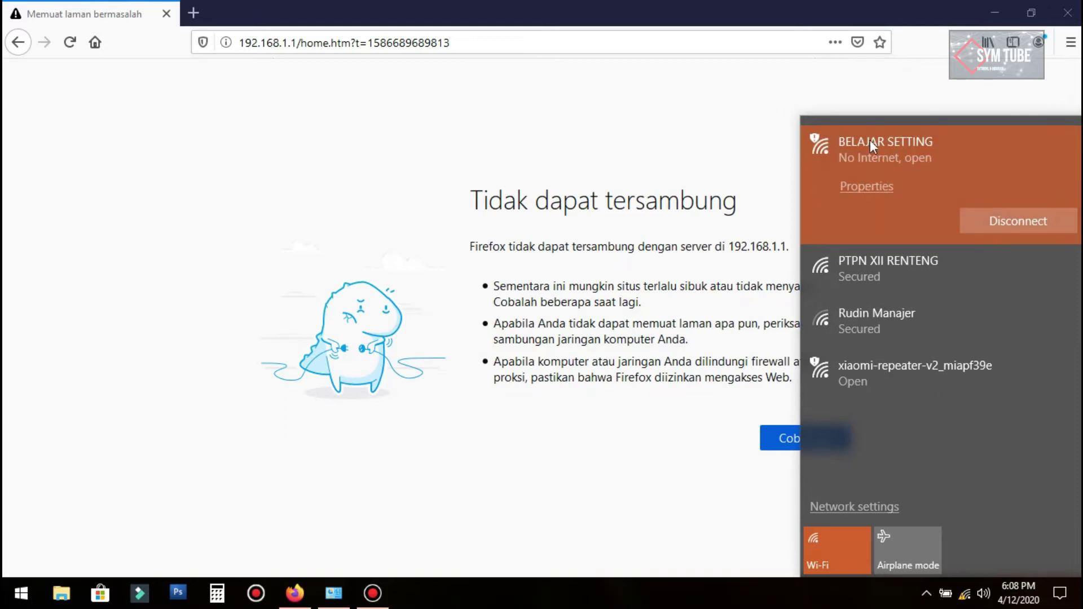
{"action": "left_click", "coordinate": [872, 185]}
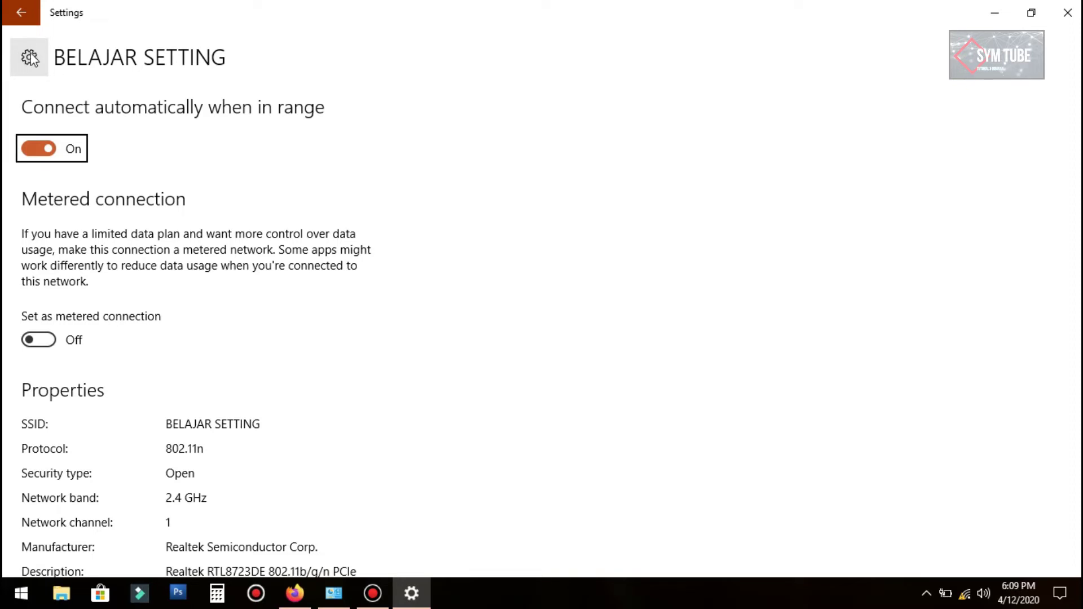
{"action": "left_click", "coordinate": [31, 55]}
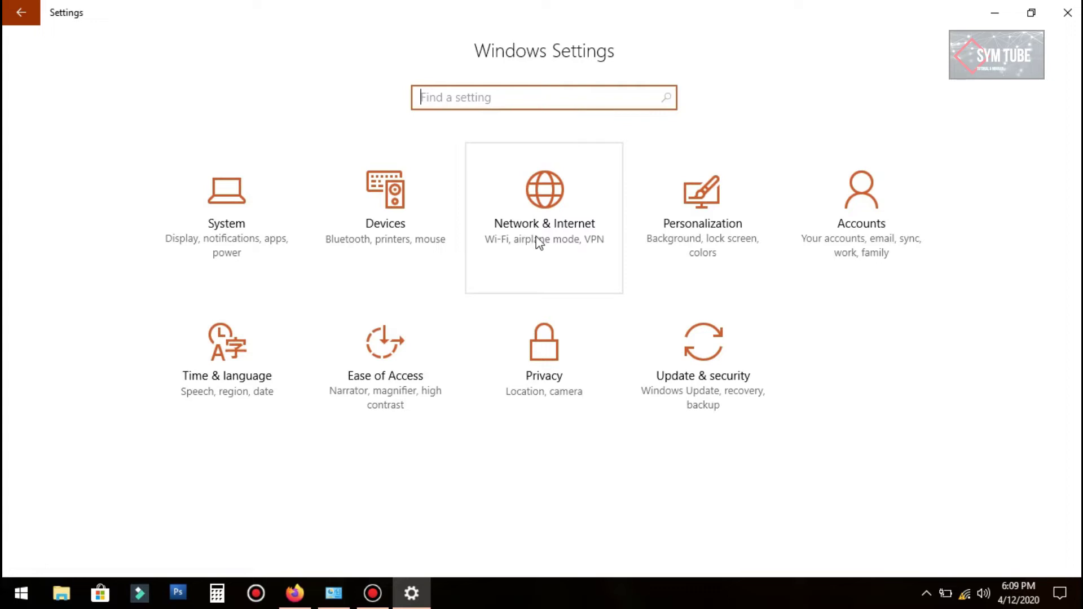
Step: Go to Network & Internet > Wi-Fi settings and open Change adapter options
{"action": "left_click", "coordinate": [552, 215]}
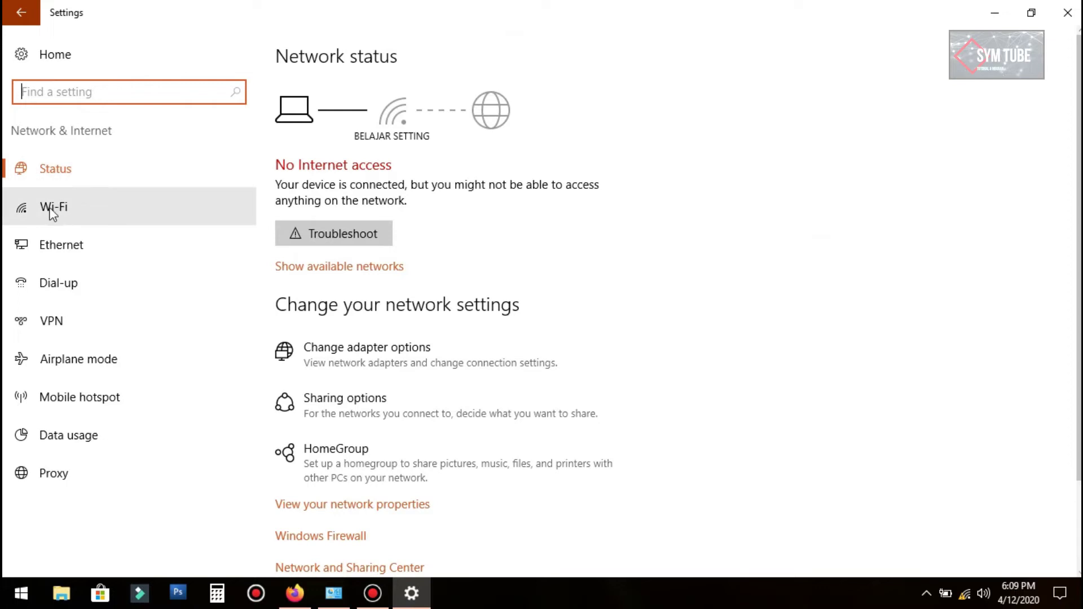
{"action": "left_click", "coordinate": [69, 213]}
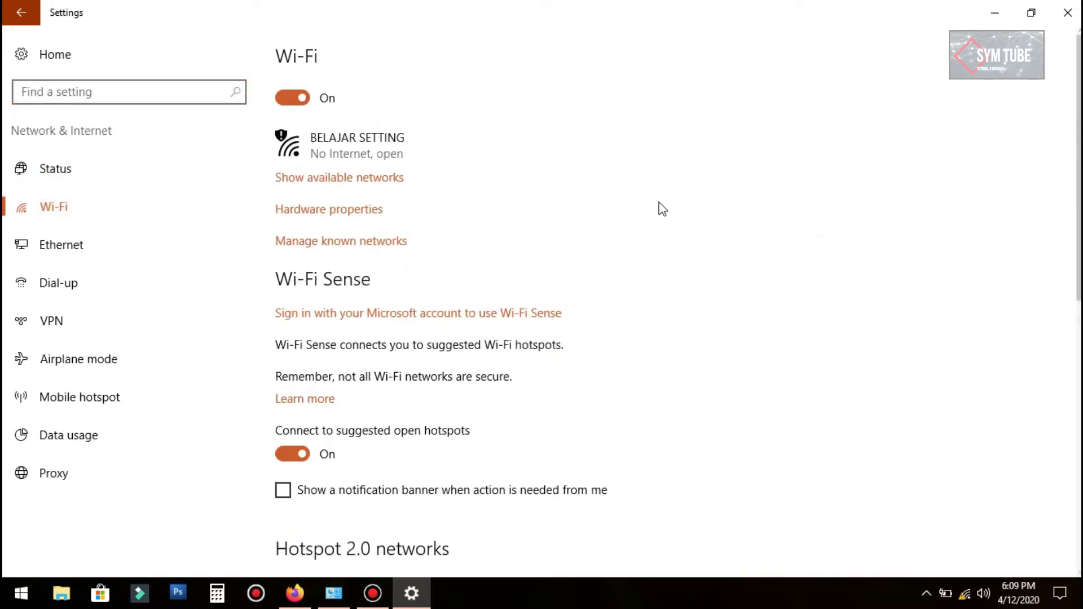
{"action": "scroll", "coordinate": [668, 209], "scroll_direction": "down", "scroll_amount": 2}
{"action": "scroll", "coordinate": [671, 210], "scroll_direction": "down", "scroll_amount": 8}
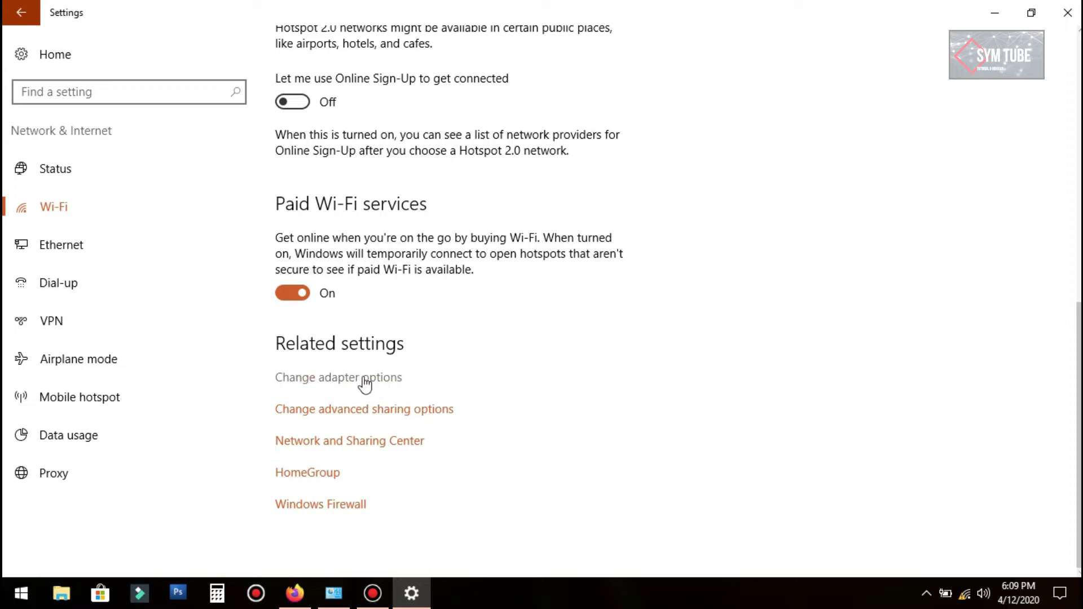
{"action": "left_click", "coordinate": [351, 388]}
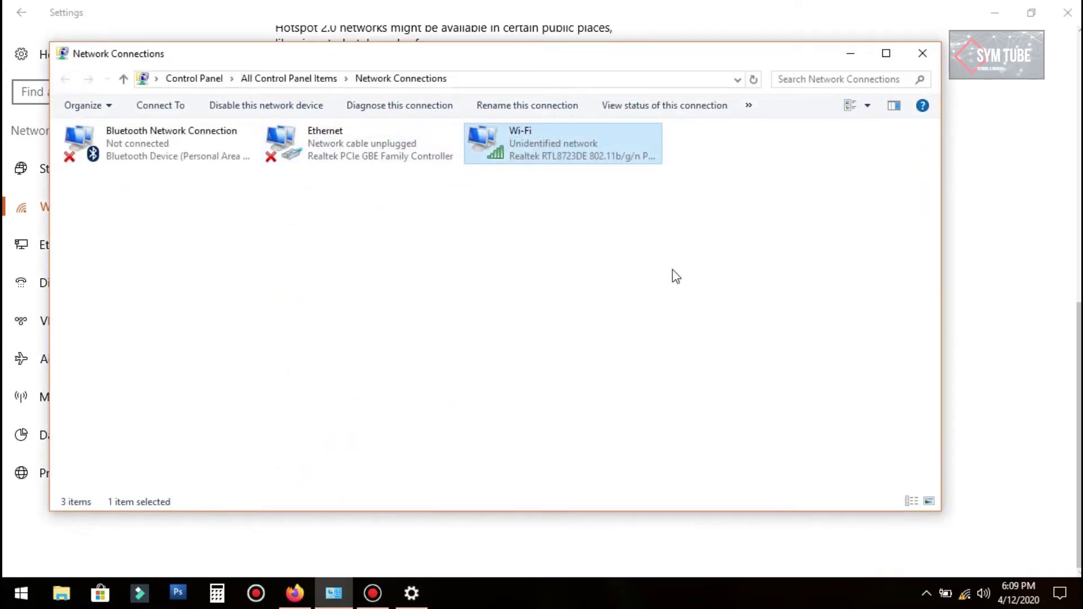
Step: Open the Wi-Fi adapter's Internet Protocol Version 4 (TCP/IPv4) properties
{"action": "left_click", "coordinate": [887, 54]}
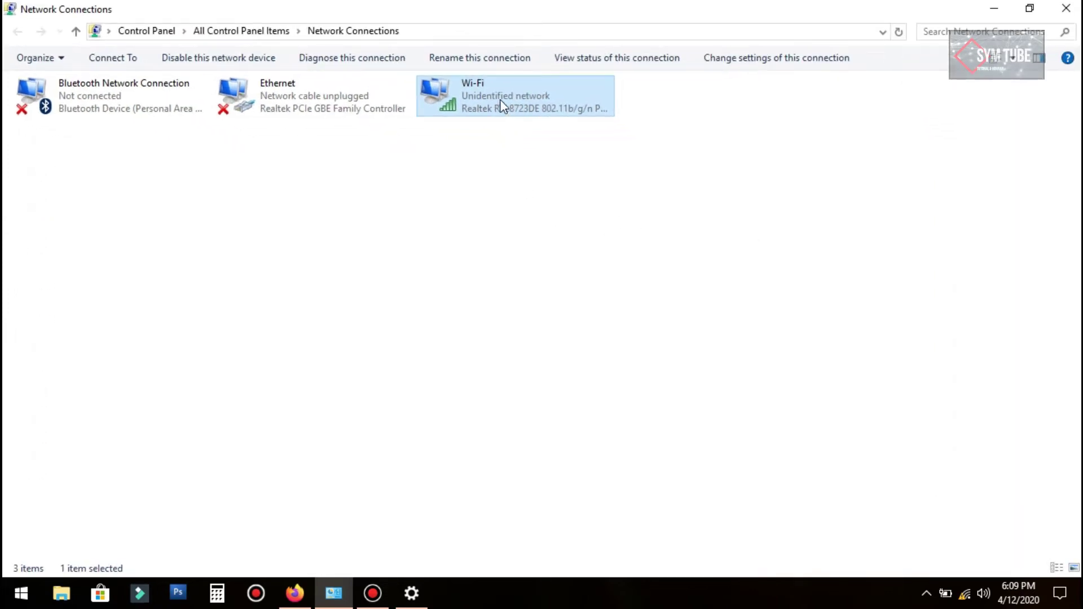
{"action": "left_click", "coordinate": [541, 150]}
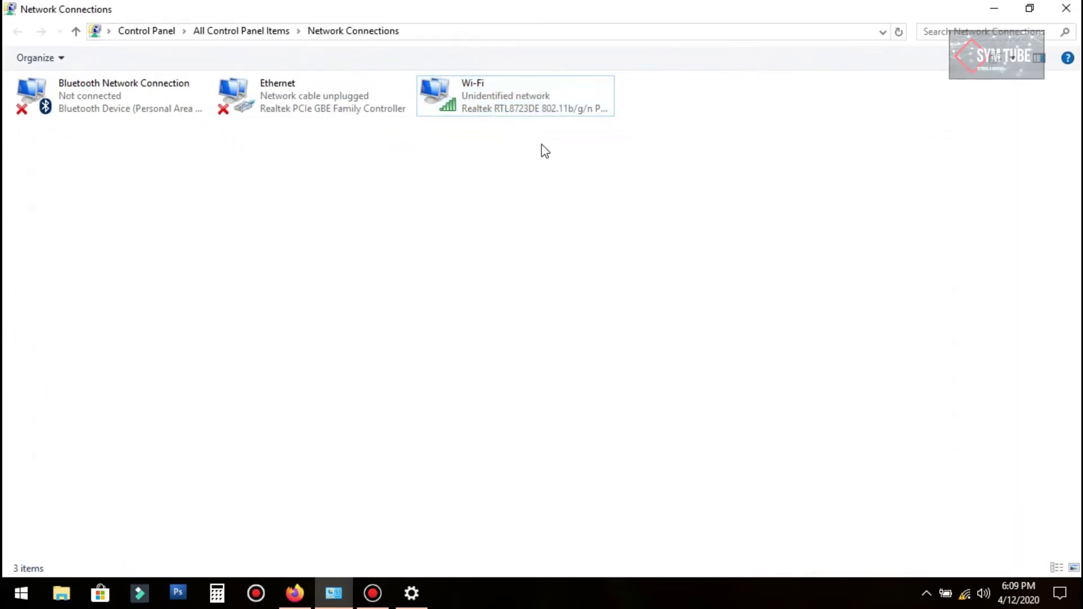
{"action": "right_click", "coordinate": [484, 96]}
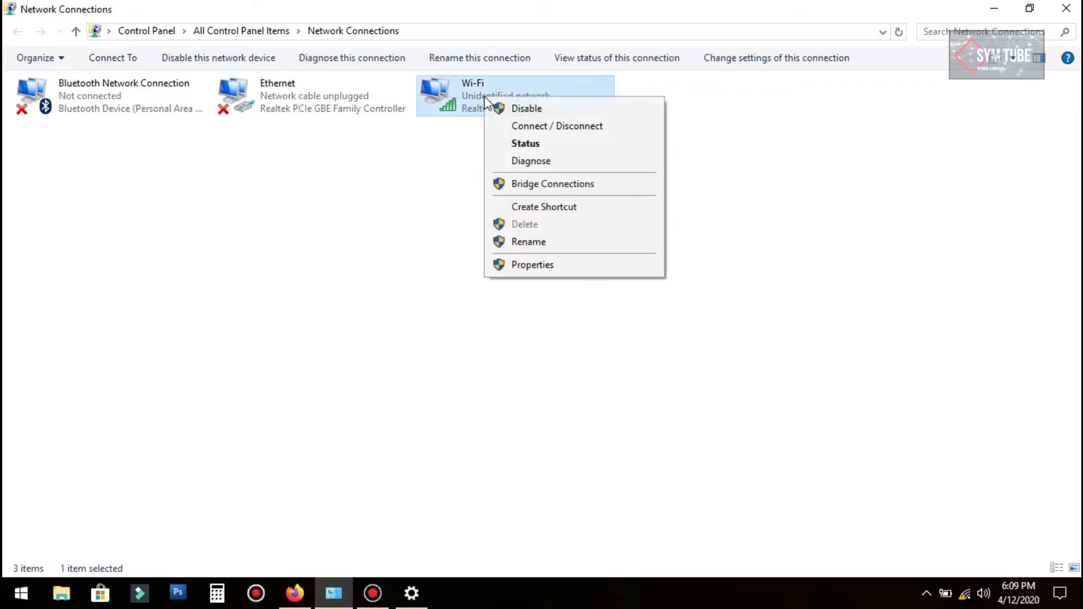
{"action": "left_click", "coordinate": [545, 271]}
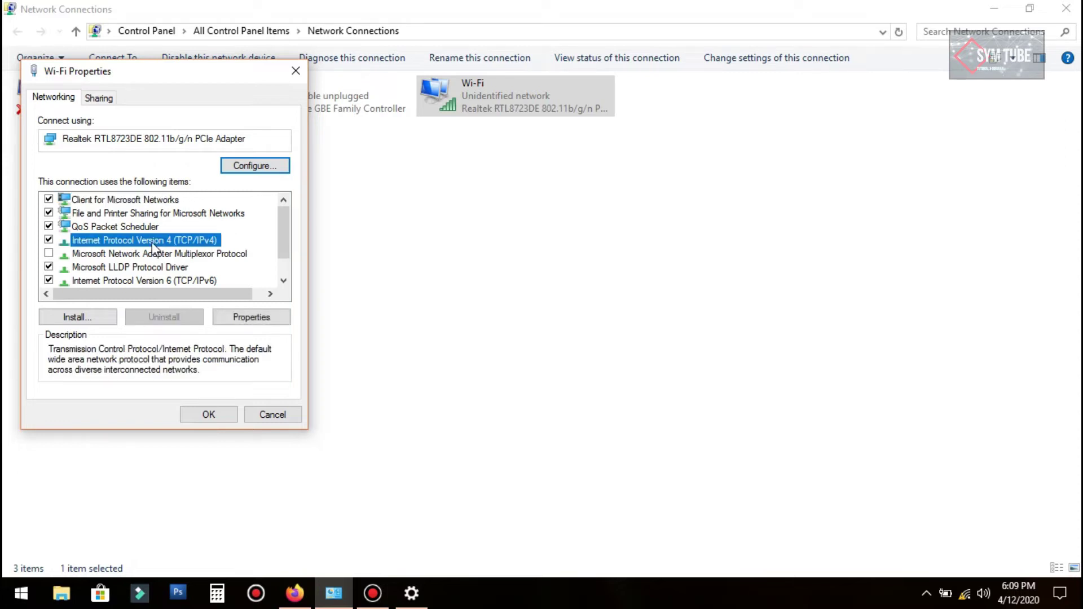
{"action": "left_click", "coordinate": [257, 317]}
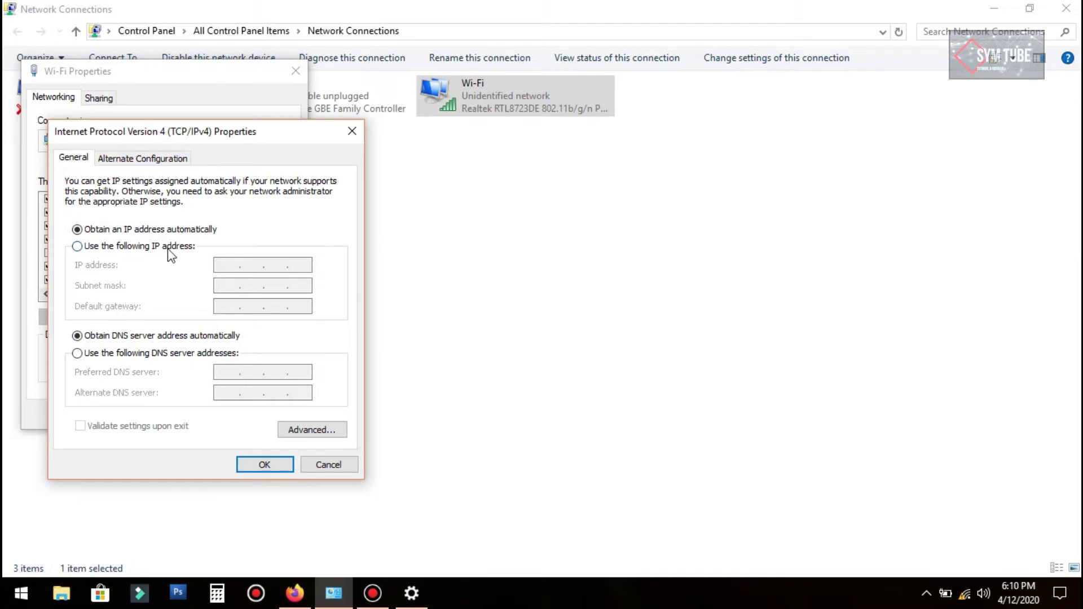
Step: Set Wi-Fi IPv4 manually to 192.168.1.2, mask 255.255.255.0, gateway 192.168.1.1
{"action": "left_click", "coordinate": [99, 248]}
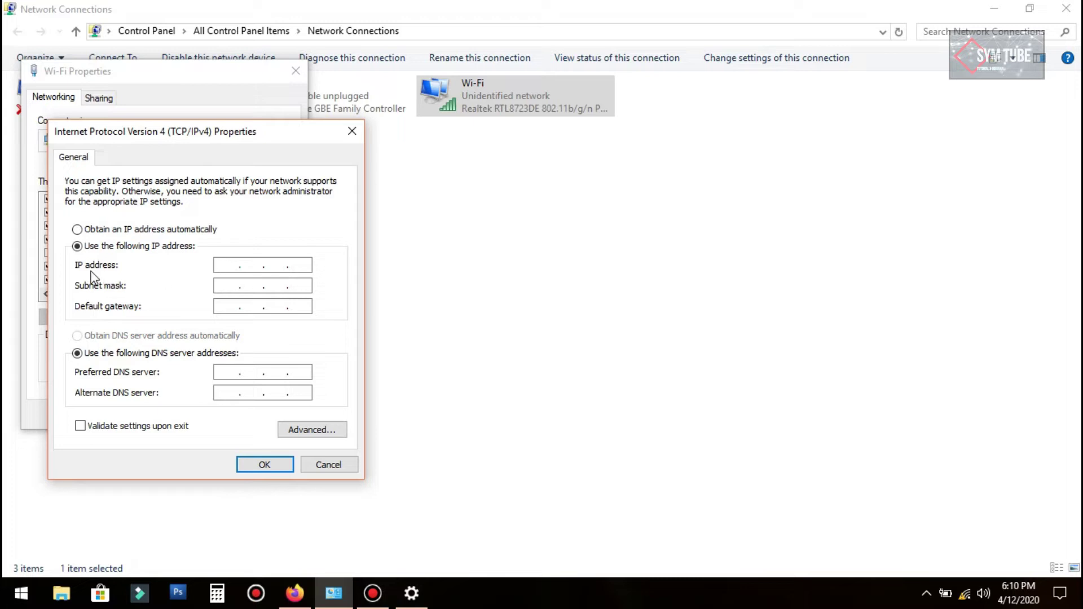
{"action": "left_click", "coordinate": [222, 264]}
{"action": "type", "text": "192 . 168 . 1 . 2"}
{"action": "key", "text": "Tab"}
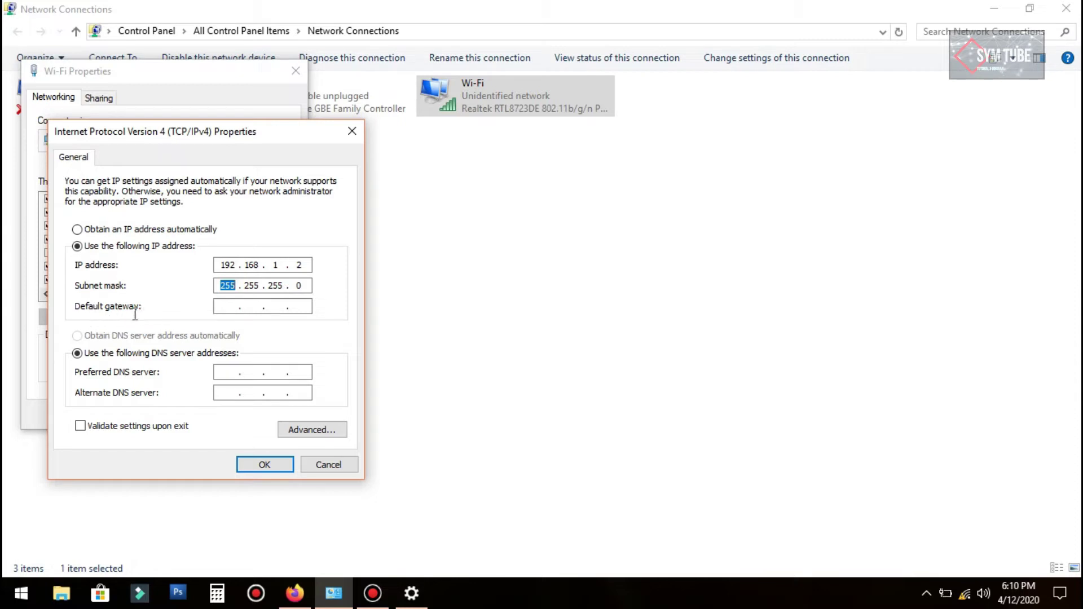
{"action": "left_click", "coordinate": [229, 306]}
{"action": "type", "text": "192 . 168 . 1 . 1"}
Step: Confirm the IPv4 settings, close Wi-Fi Properties and minimize Network Connections
{"action": "left_click", "coordinate": [275, 467]}
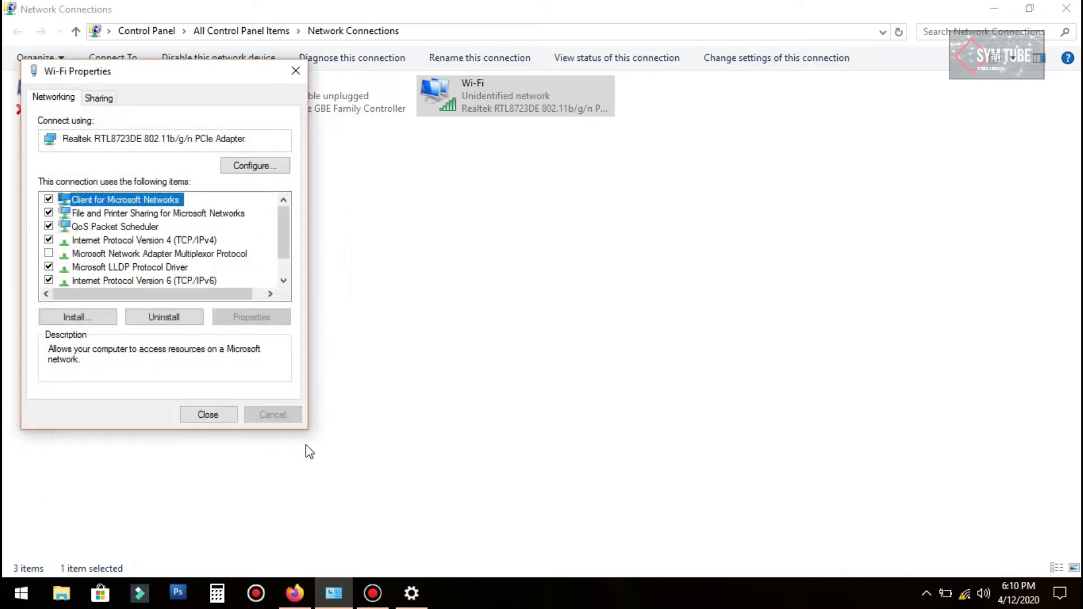
{"action": "left_click", "coordinate": [208, 416]}
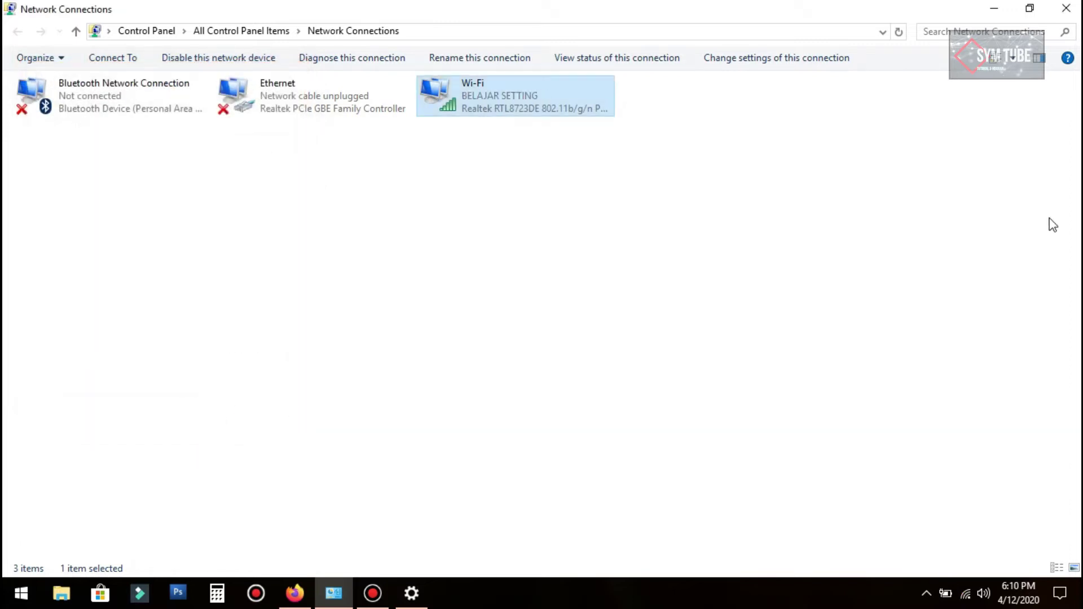
{"action": "left_click", "coordinate": [994, 9]}
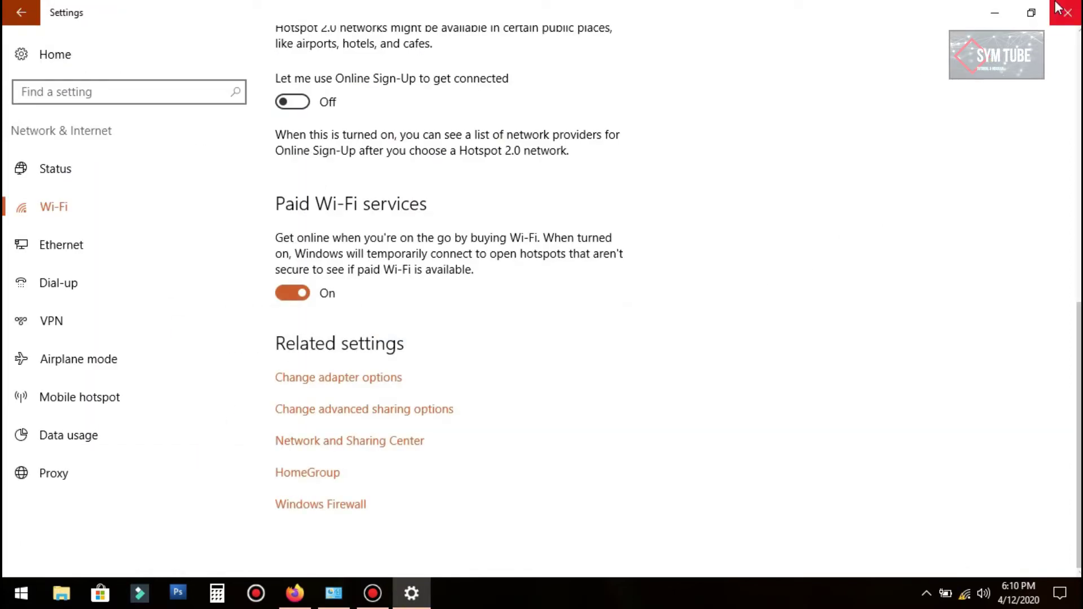
Step: Load the router's login page at 192.168.1.1 in Firefox
{"action": "left_click", "coordinate": [1005, 10]}
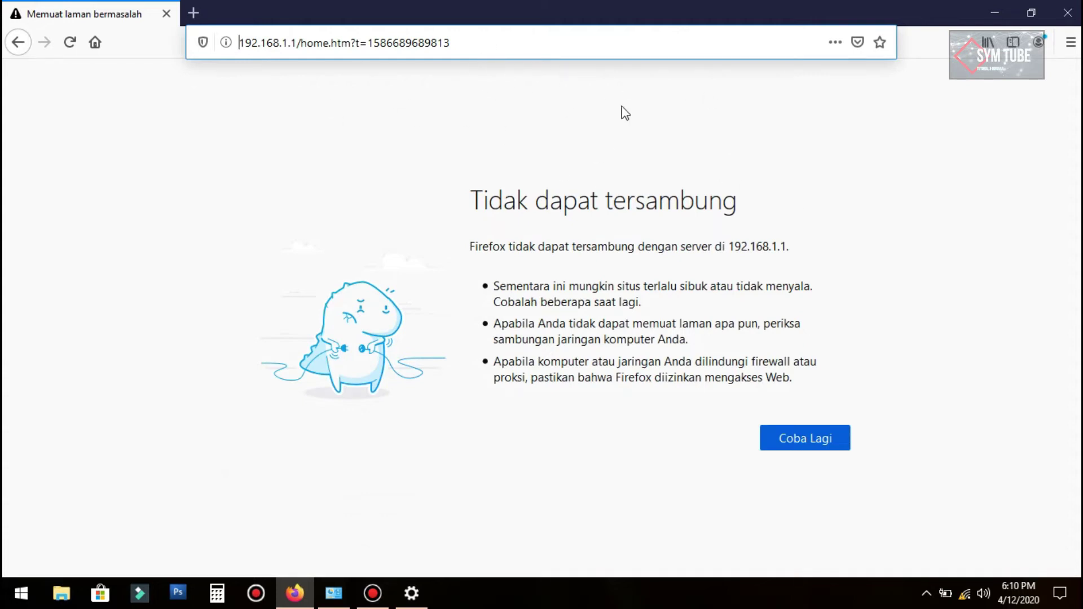
{"action": "left_click", "coordinate": [531, 45]}
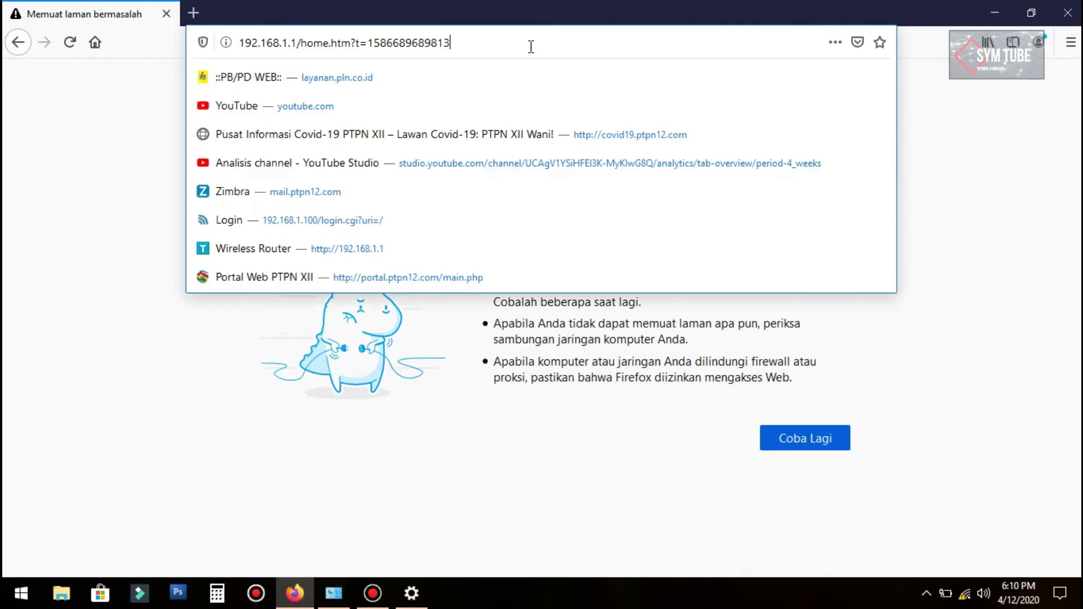
{"action": "key", "text": "Return"}
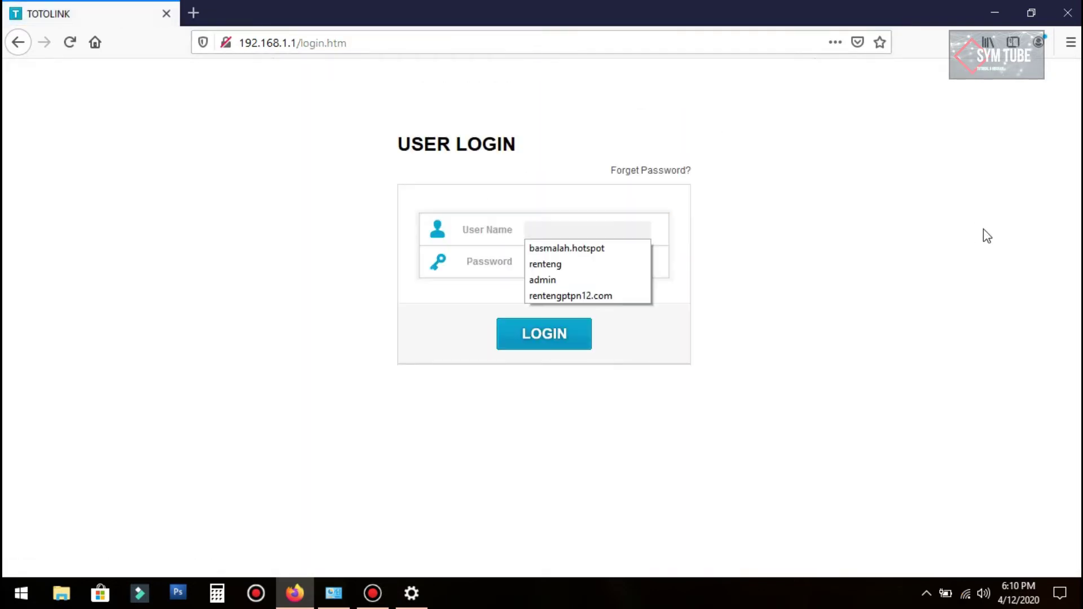
{"action": "left_click", "coordinate": [983, 229]}
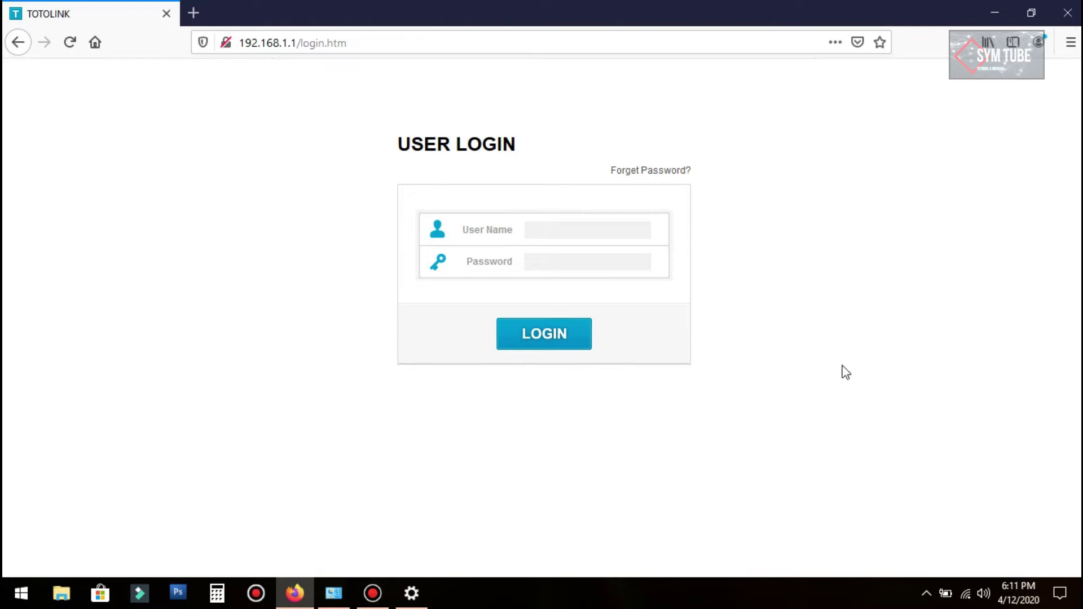
Step: Log in with user name admin and the router's admin password
{"action": "left_click", "coordinate": [574, 229]}
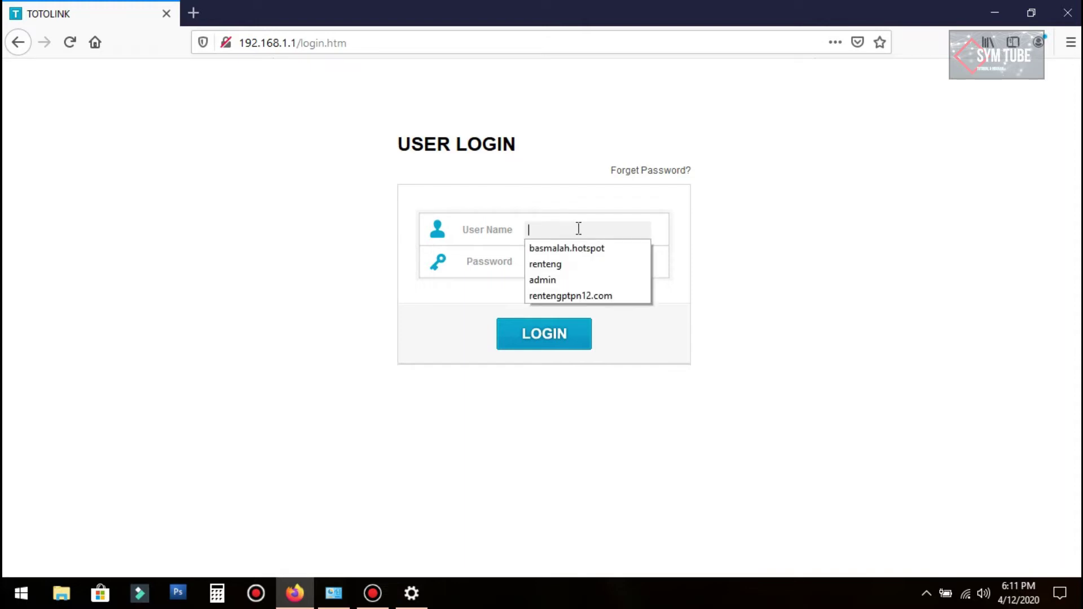
{"action": "type", "text": "admi"}
{"action": "key", "text": "BackSpace"}
{"action": "key", "text": "BackSpace"}
{"action": "key", "text": "BackSpace"}
{"action": "key", "text": "BackSpace"}
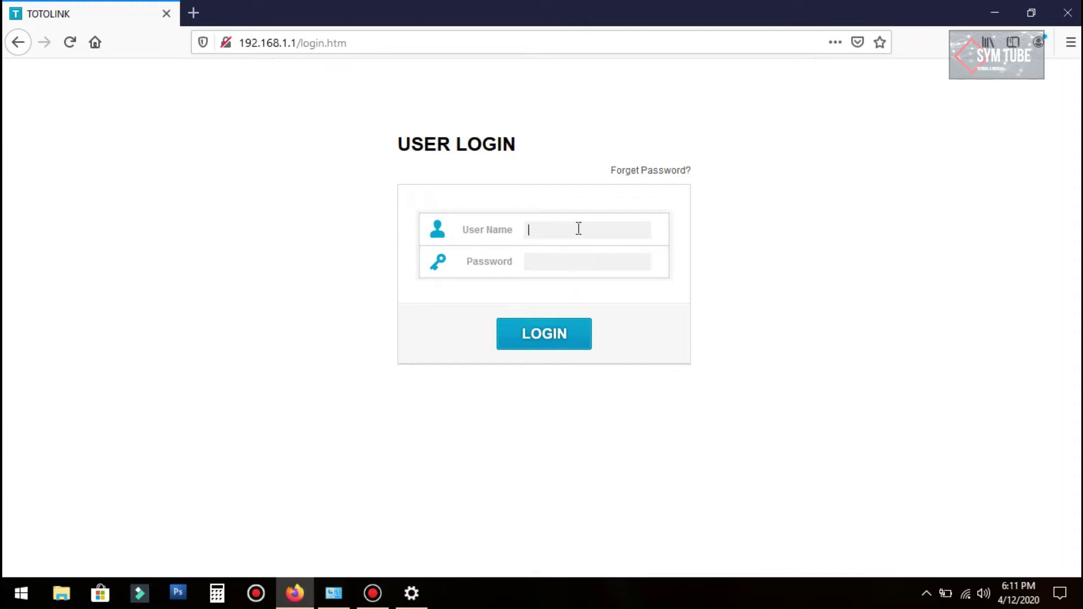
{"action": "type", "text": "admin"}
{"action": "key", "text": "Tab"}
{"action": "type", "text": "admin"}
{"action": "left_click", "coordinate": [559, 327]}
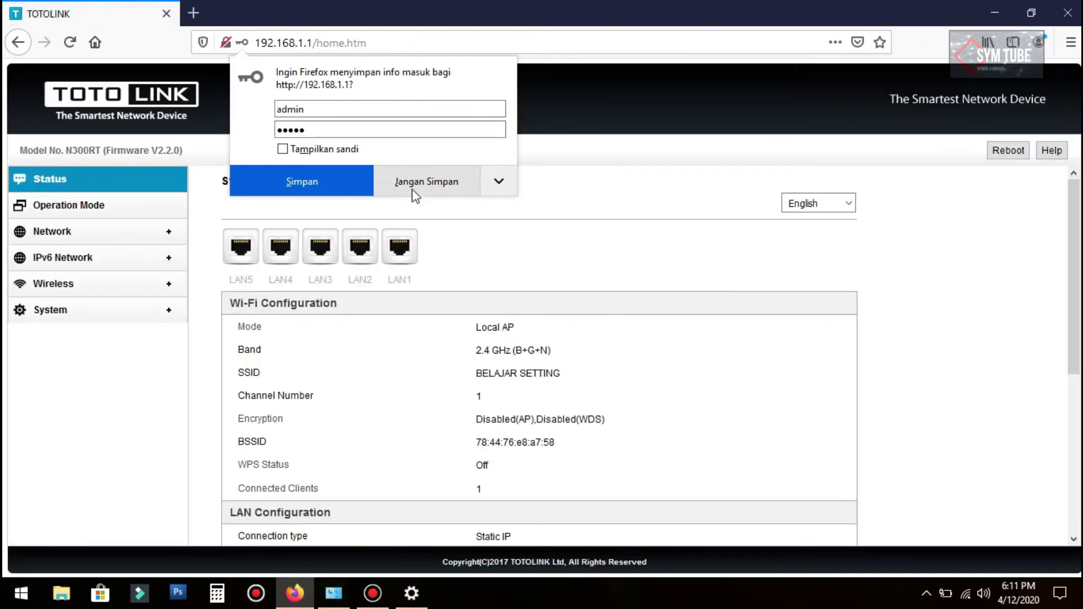
Step: Decline saving the login, check Operation Mode, then open Network > LAN Settings
{"action": "left_click", "coordinate": [416, 196]}
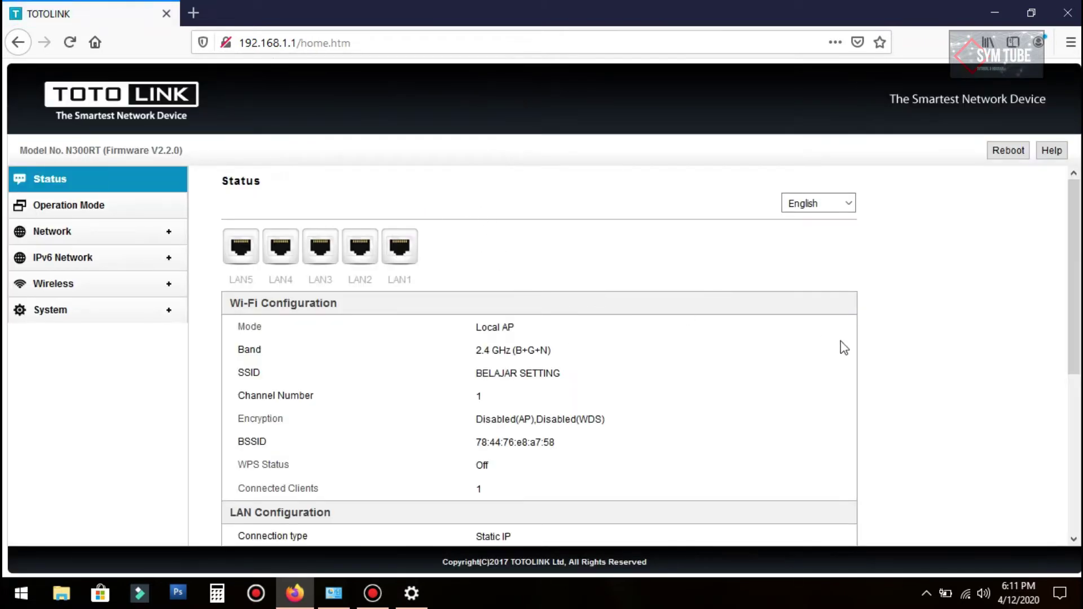
{"action": "scroll", "coordinate": [756, 321], "scroll_direction": "down", "scroll_amount": 5}
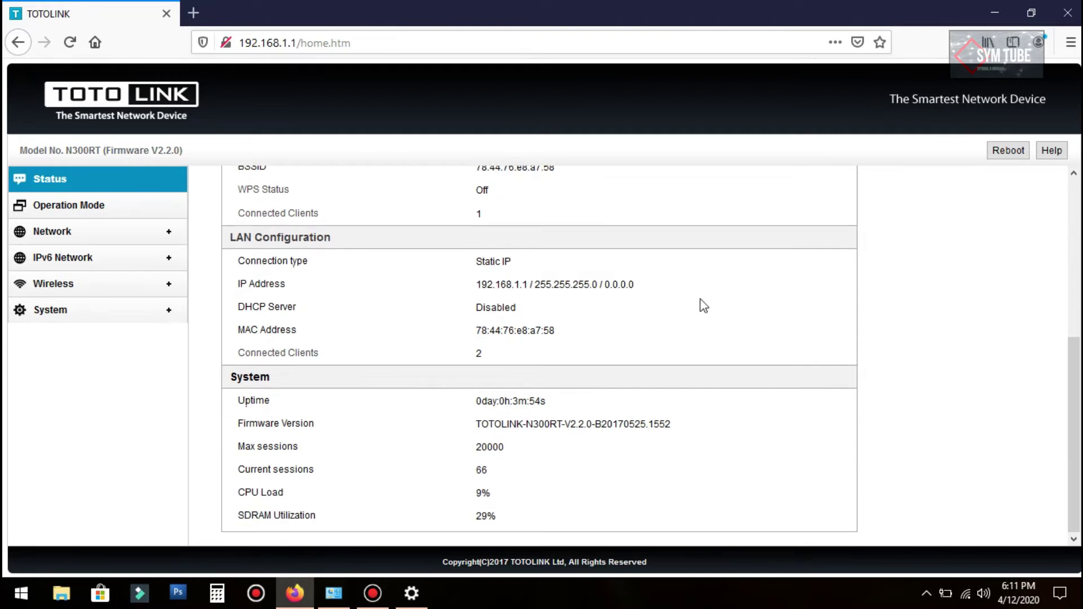
{"action": "scroll", "coordinate": [700, 299], "scroll_direction": "up", "scroll_amount": 5}
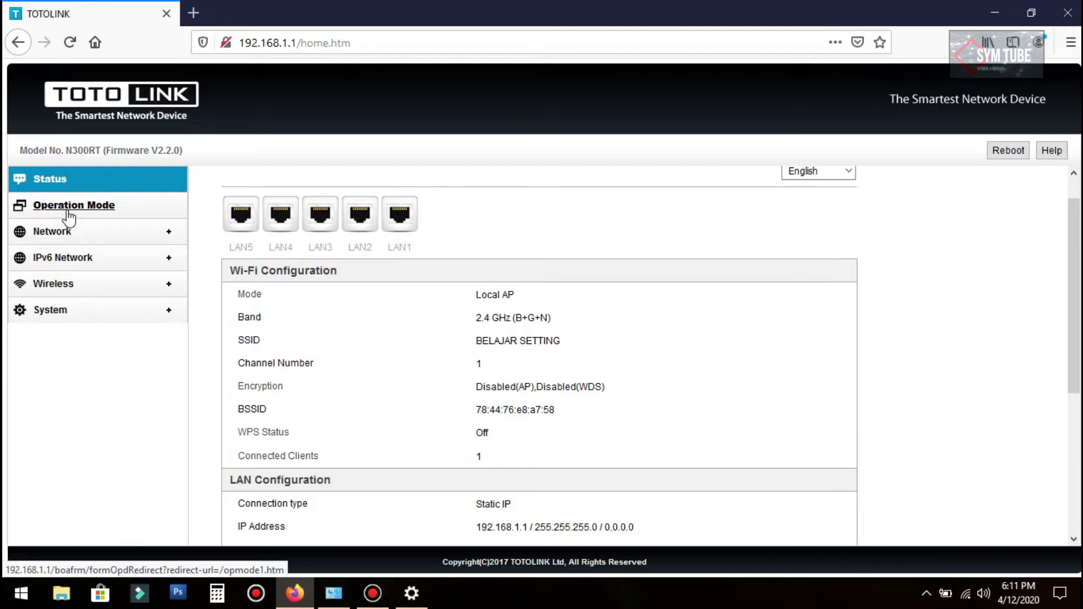
{"action": "left_click", "coordinate": [68, 210]}
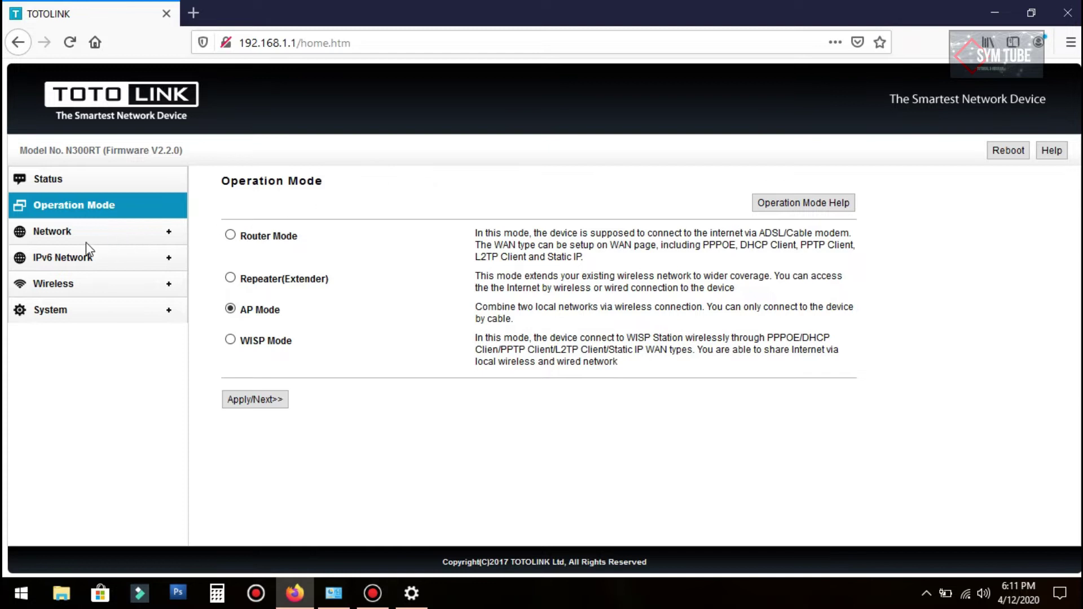
{"action": "left_click", "coordinate": [48, 240]}
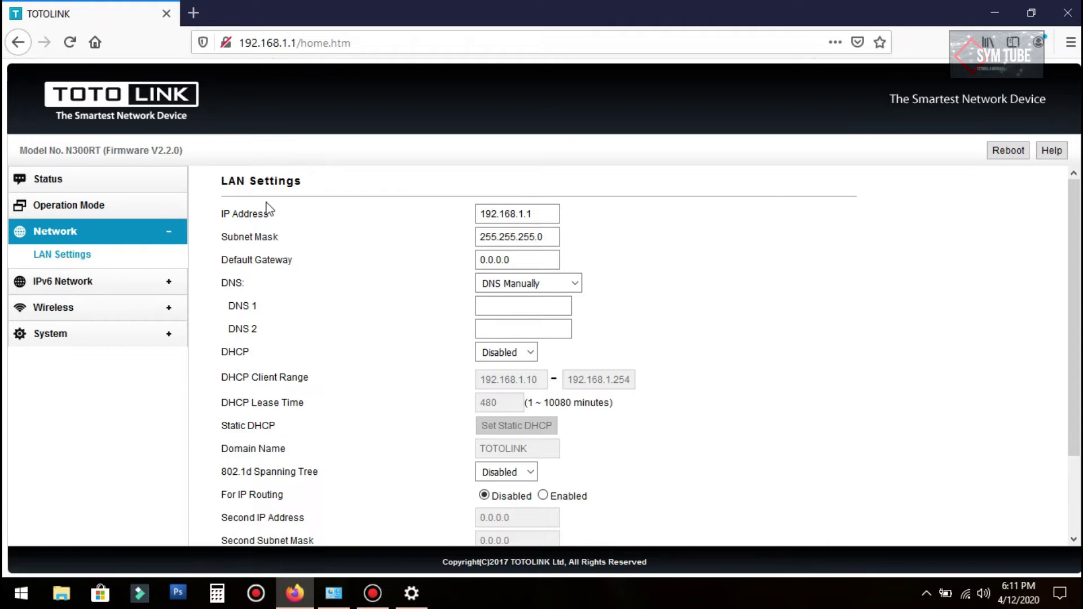
Step: Replace the LAN IP address 192.168.1.1 with 192.168.10.20
{"action": "left_click", "coordinate": [539, 213]}
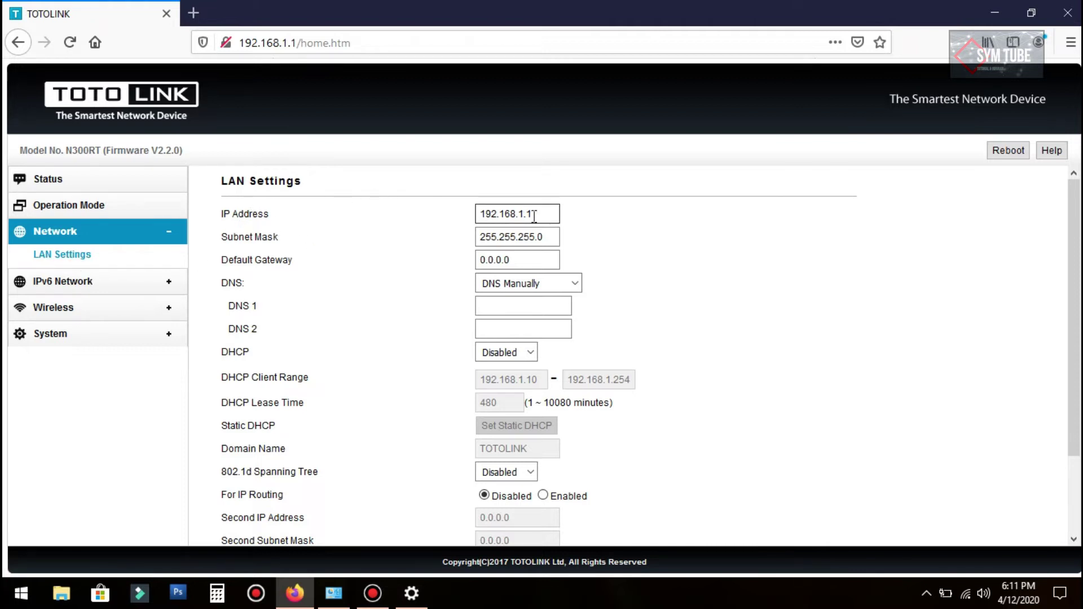
{"action": "double_click", "coordinate": [507, 213]}
{"action": "left_click", "coordinate": [542, 216]}
{"action": "left_click_drag", "start_coordinate": [545, 216], "coordinate": [431, 222]}
{"action": "type", "text": "192.168.10.1"}
{"action": "left_click_drag", "start_coordinate": [547, 218], "coordinate": [468, 222]}
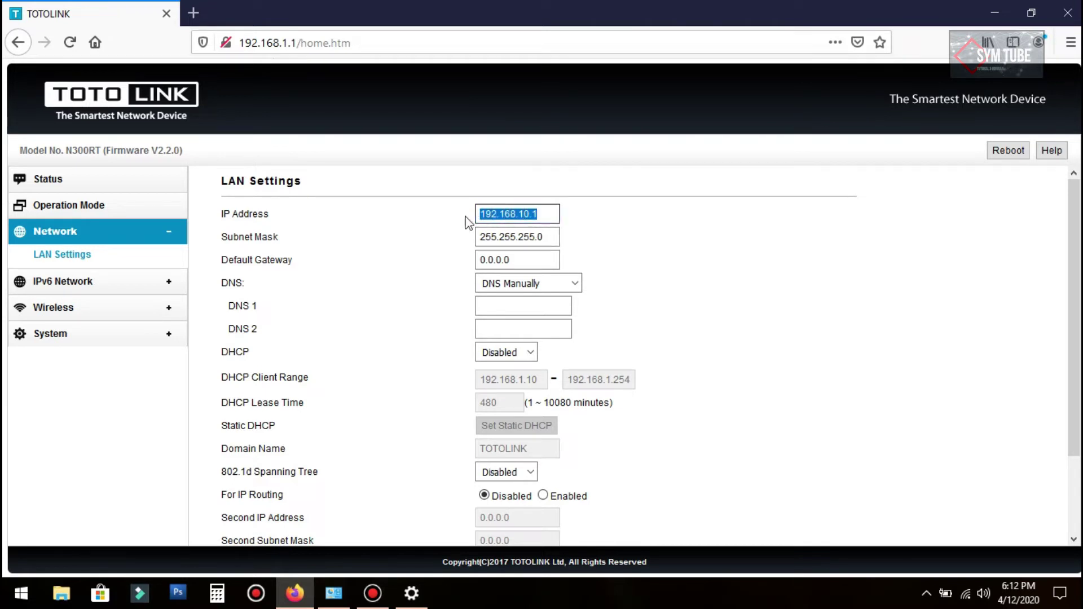
{"action": "left_click", "coordinate": [556, 215]}
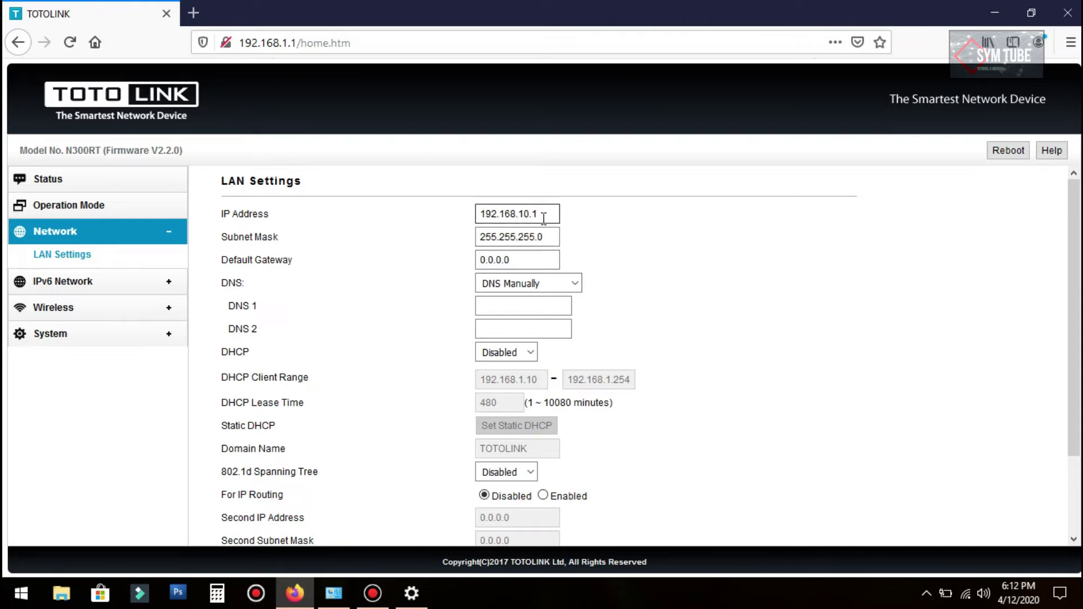
{"action": "triple_click", "coordinate": [547, 214]}
{"action": "left_click", "coordinate": [551, 215]}
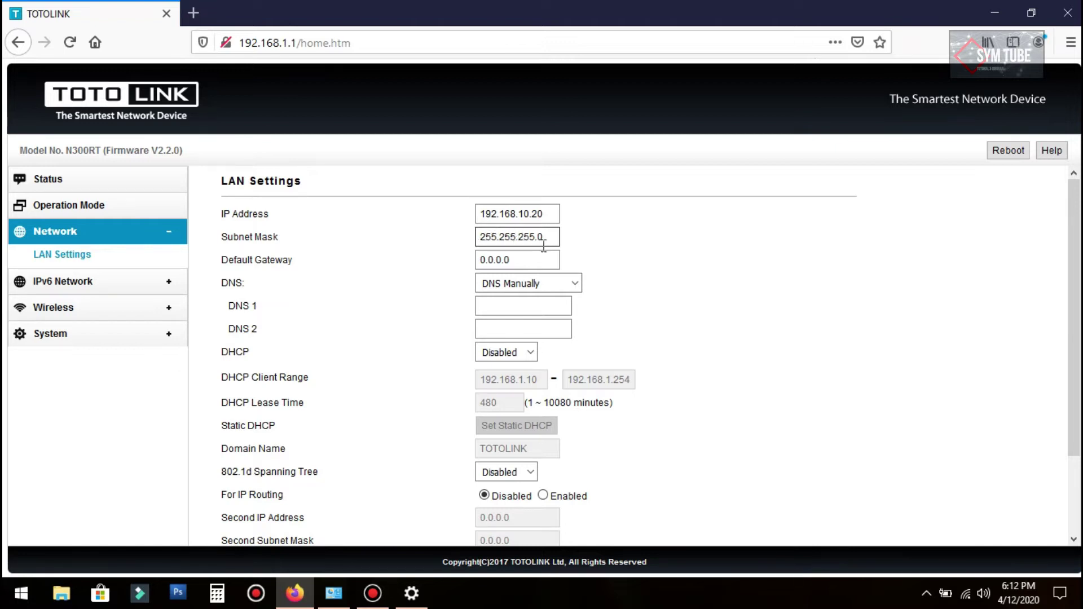
{"action": "scroll", "coordinate": [406, 292], "scroll_direction": "down", "scroll_amount": 2}
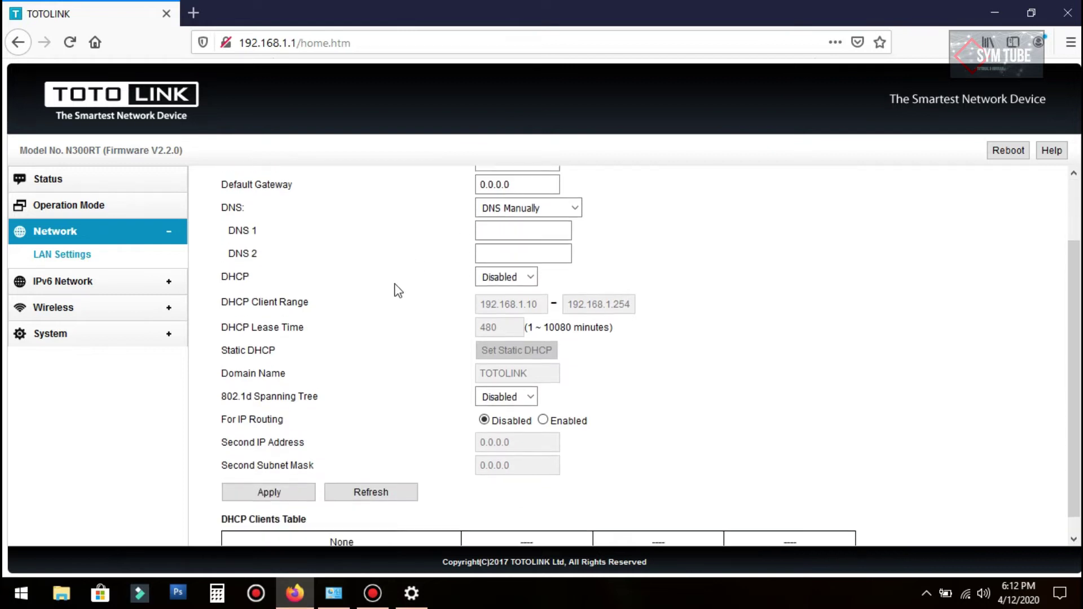
{"action": "scroll", "coordinate": [339, 288], "scroll_direction": "up", "scroll_amount": 2}
Step: Set the default gateway to 192.168.10.1, keeping DNS on manual
{"action": "left_click_drag", "start_coordinate": [521, 260], "coordinate": [442, 259]}
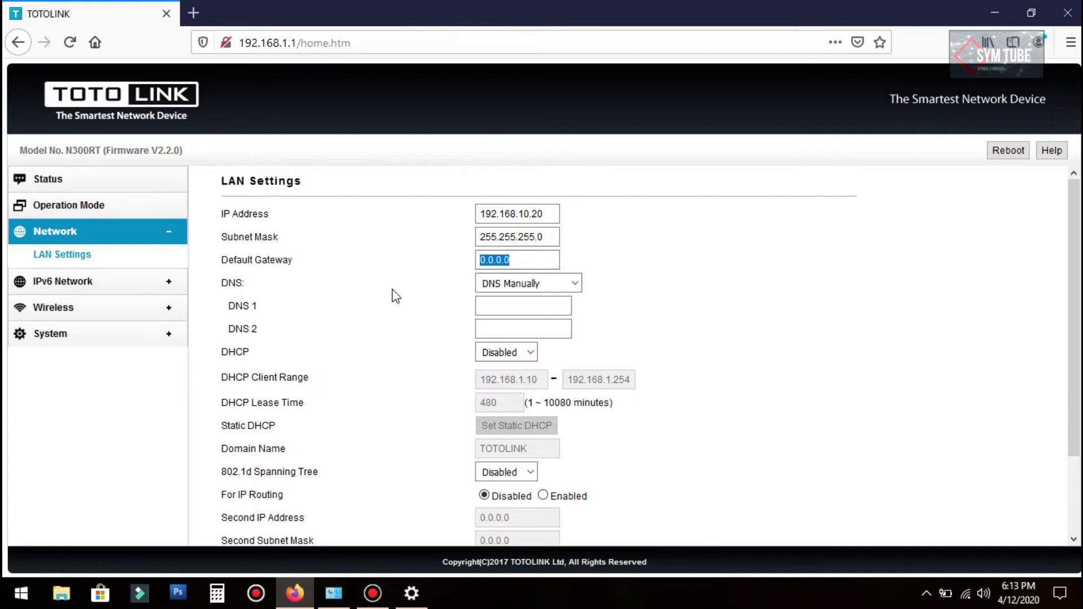
{"action": "type", "text": "192.168.10.1"}
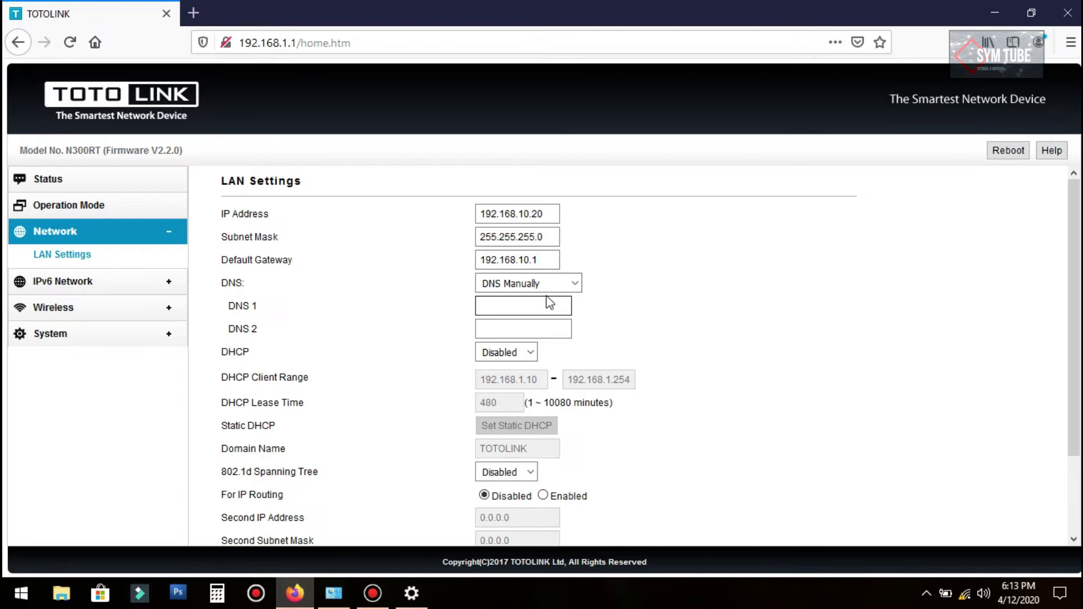
{"action": "left_click", "coordinate": [578, 287]}
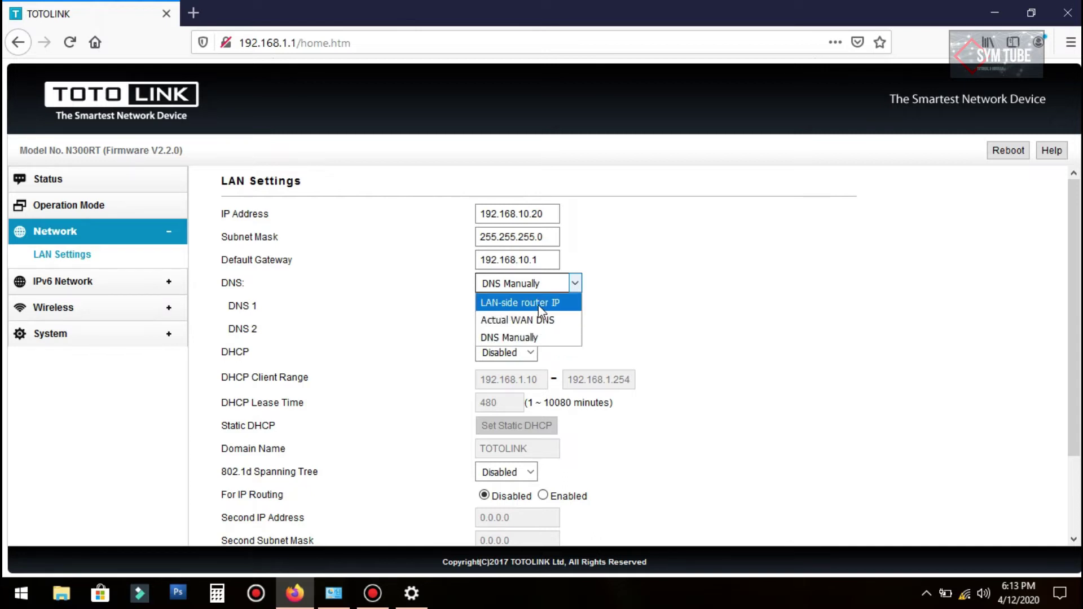
{"action": "left_click", "coordinate": [689, 282]}
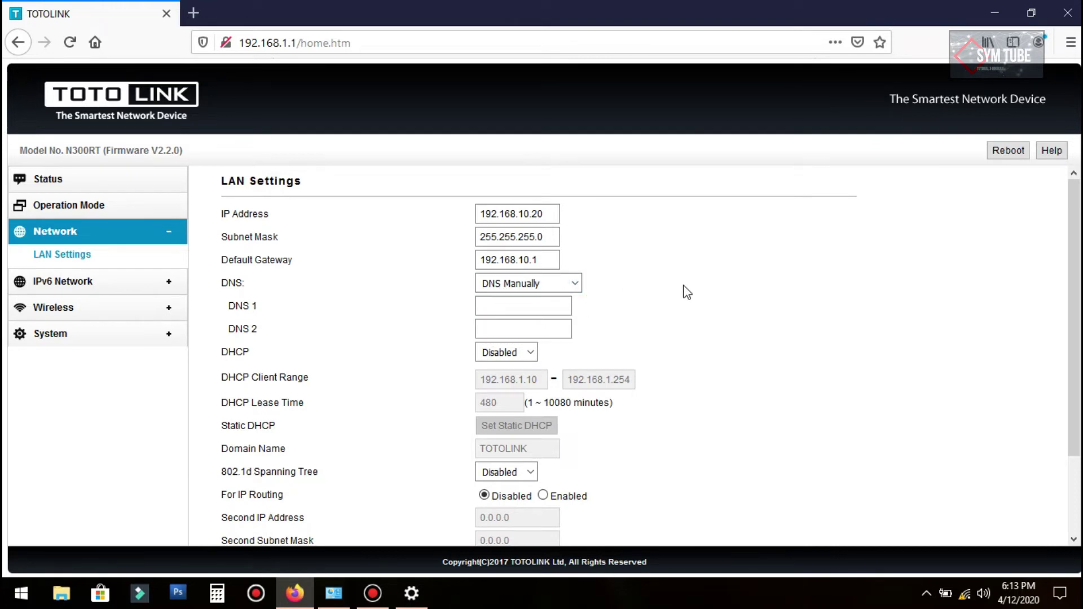
{"action": "scroll", "coordinate": [692, 296], "scroll_direction": "down", "scroll_amount": 3}
{"action": "scroll", "coordinate": [694, 298], "scroll_direction": "up", "scroll_amount": 3}
Step: Leave DHCP Disabled and apply the LAN settings
{"action": "left_click", "coordinate": [529, 356]}
{"action": "left_click", "coordinate": [529, 355]}
{"action": "scroll", "coordinate": [592, 344], "scroll_direction": "down", "scroll_amount": 2}
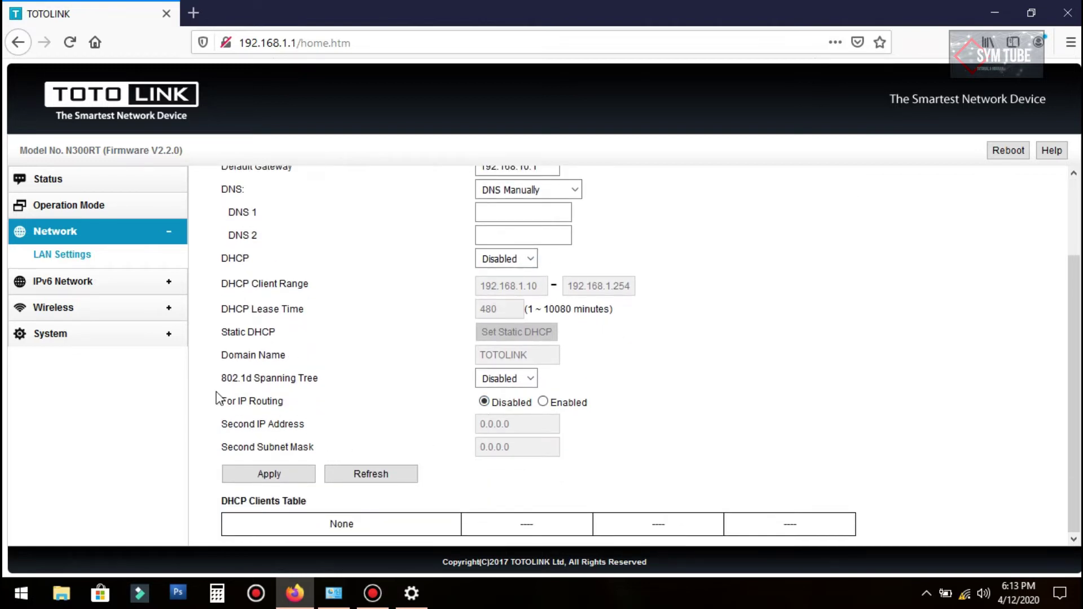
{"action": "left_click", "coordinate": [280, 472]}
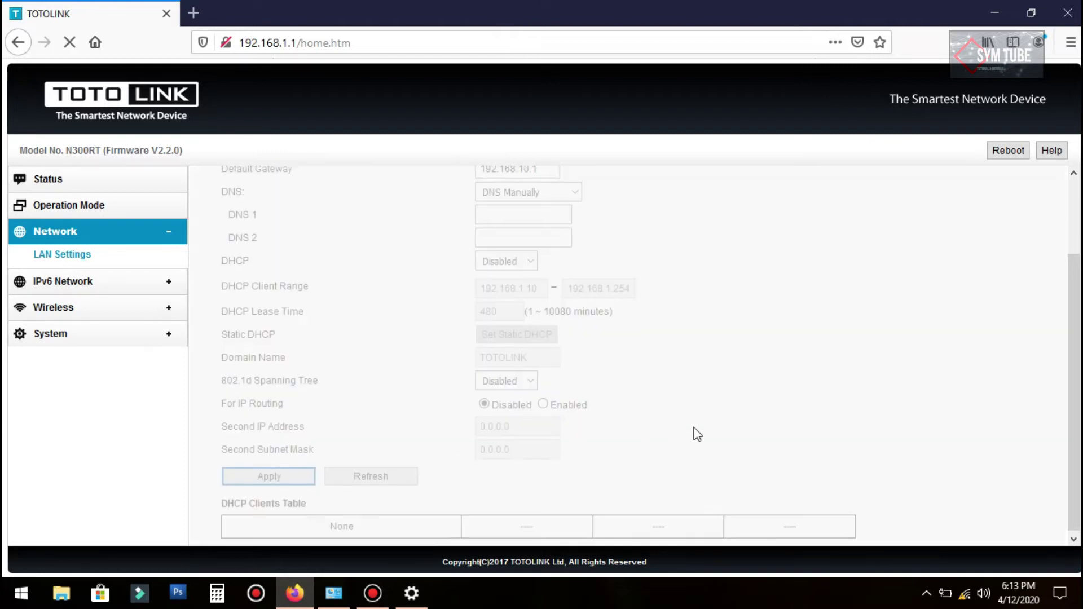
{"action": "scroll", "coordinate": [696, 428], "scroll_direction": "up", "scroll_amount": 3}
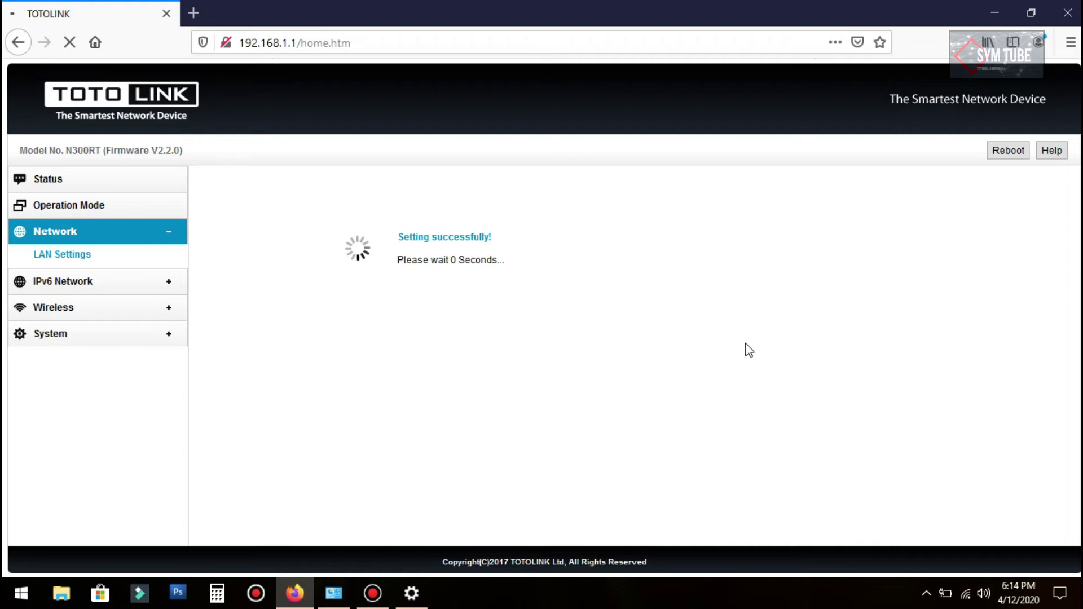
Step: Connect to the open BELAJAR SETTING Wi-Fi network and open its properties
{"action": "left_click", "coordinate": [969, 589]}
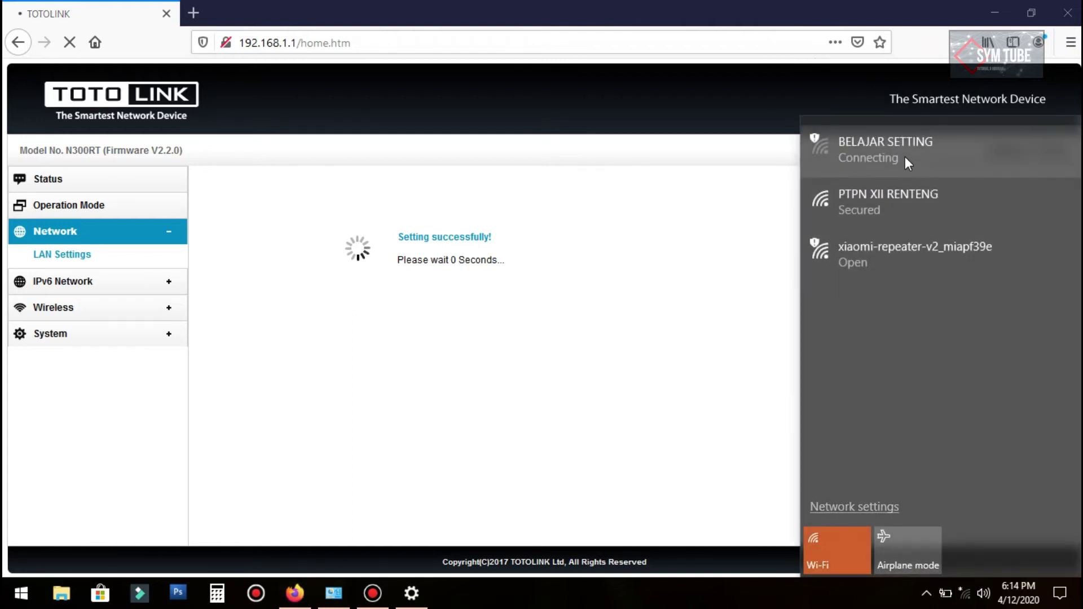
{"action": "left_click", "coordinate": [911, 152]}
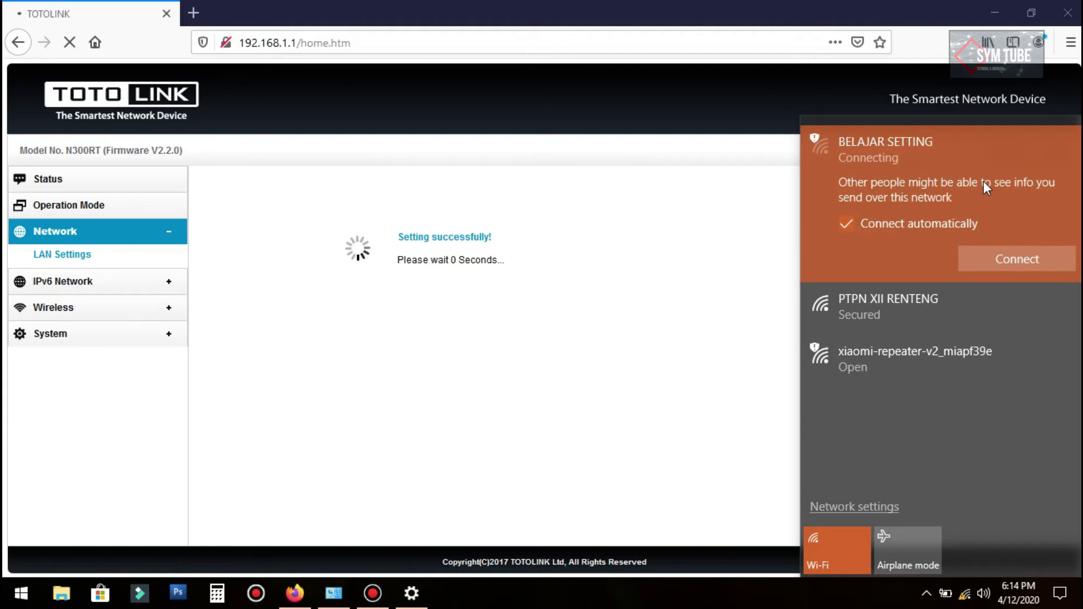
{"action": "left_click", "coordinate": [1021, 260]}
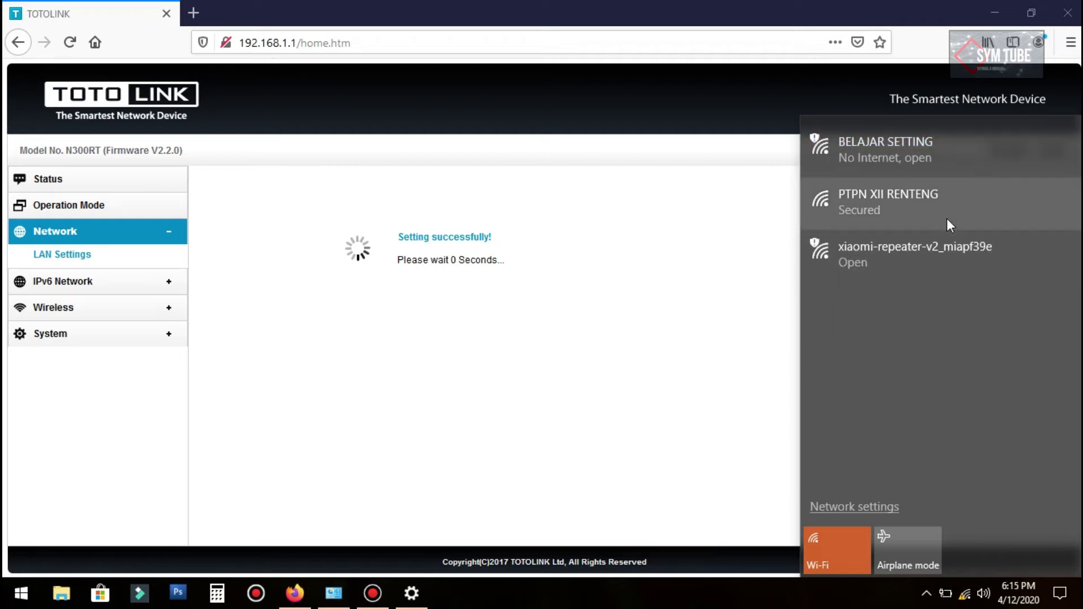
{"action": "left_click", "coordinate": [883, 153]}
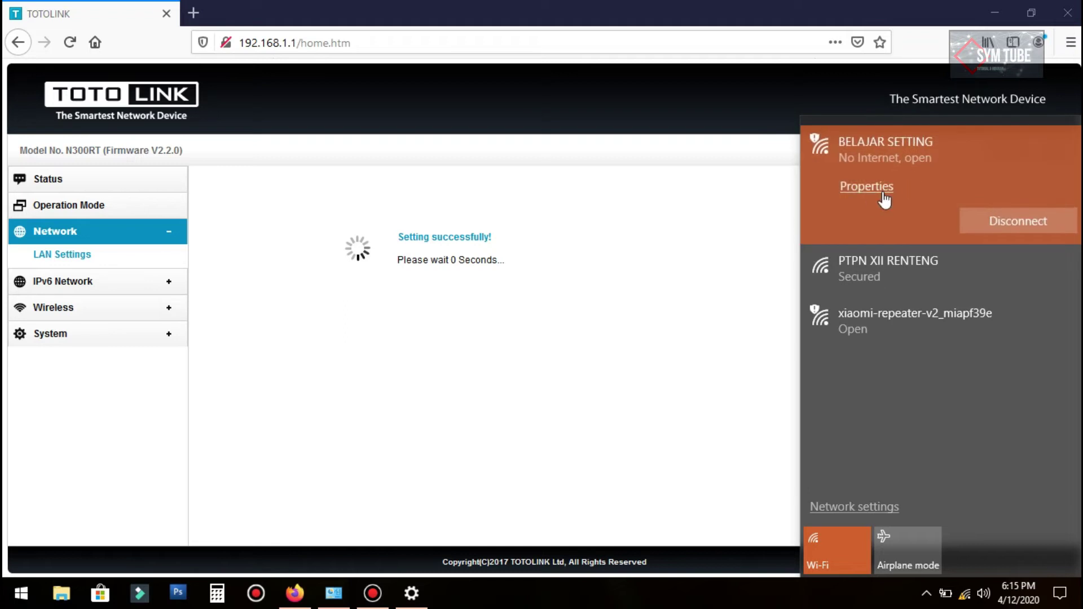
{"action": "left_click", "coordinate": [640, 512]}
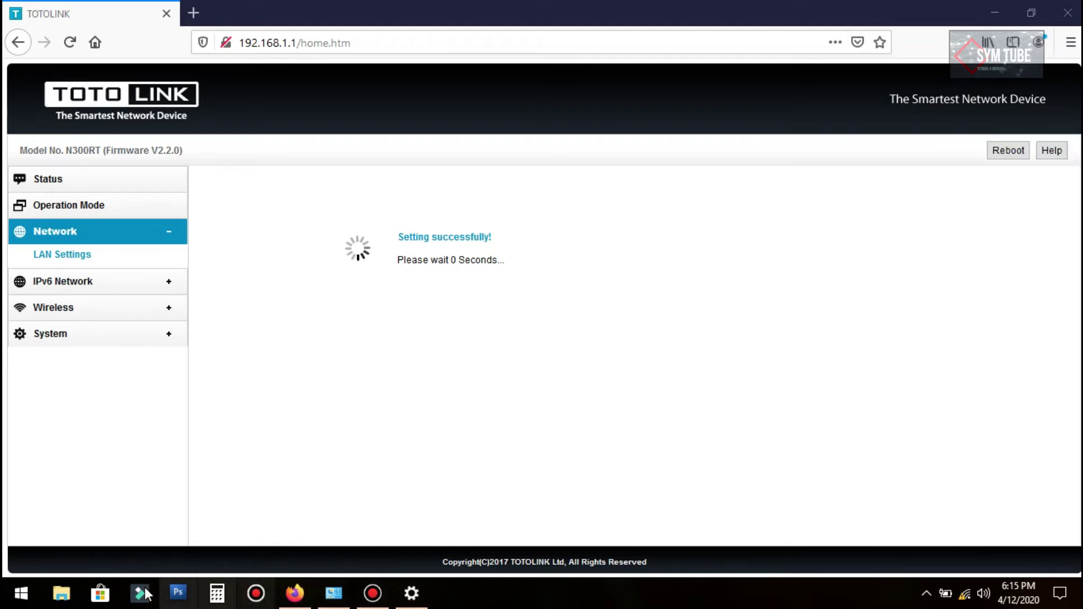
Step: Go from File Explorer to Control Panel's Network and Sharing Center, then Change adapter settings
{"action": "right_click", "coordinate": [22, 599]}
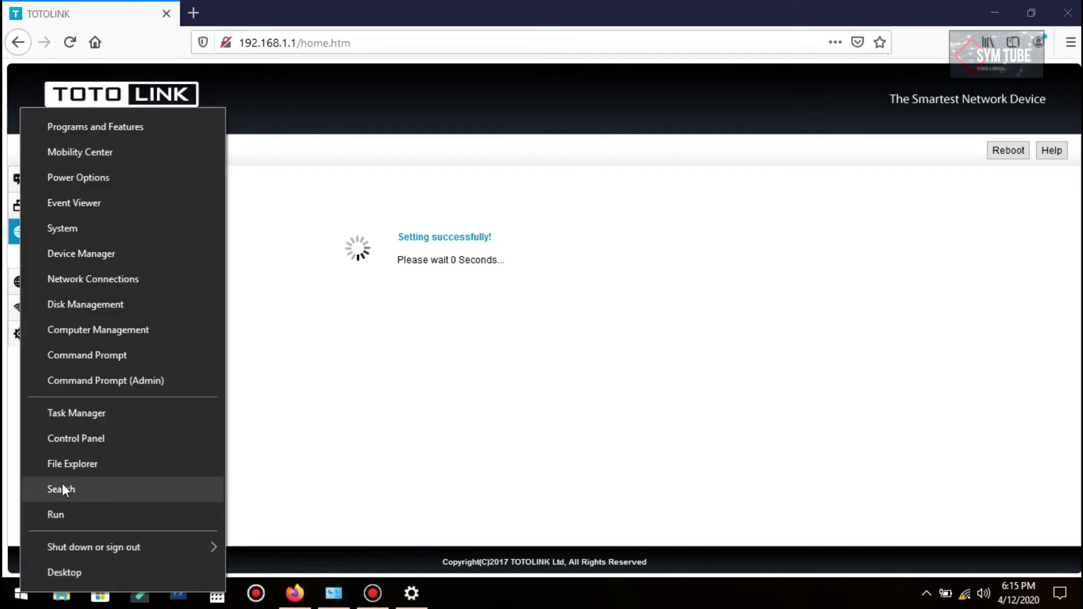
{"action": "left_click", "coordinate": [65, 470]}
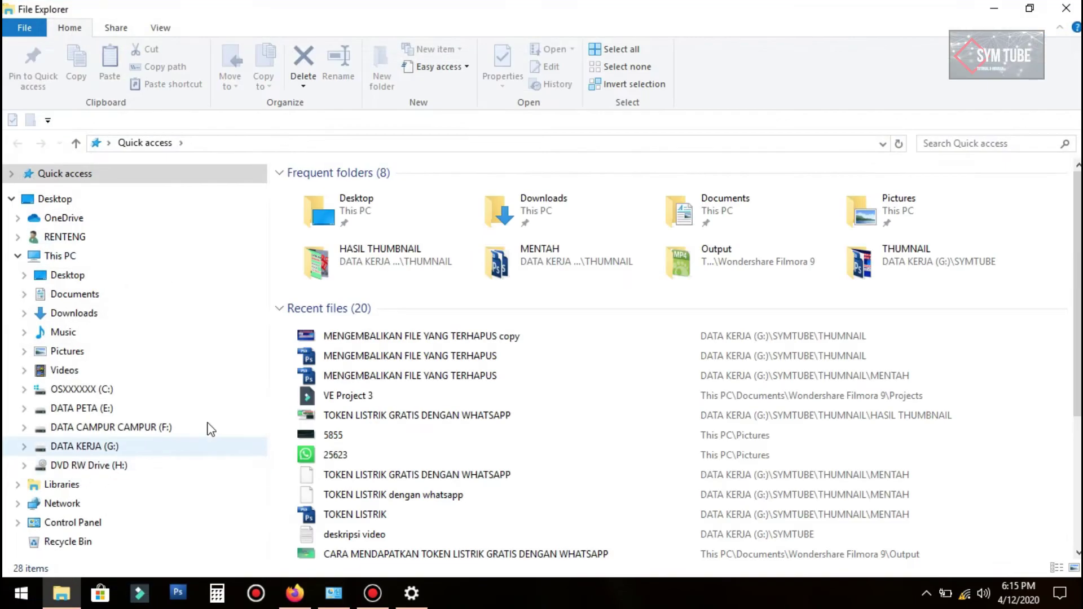
{"action": "left_click", "coordinate": [72, 524]}
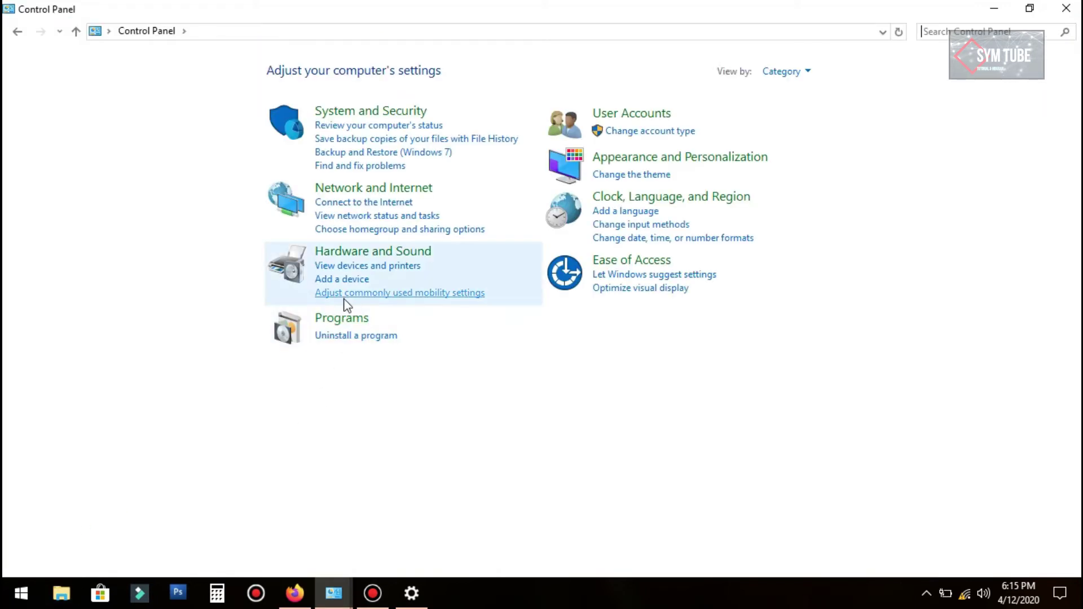
{"action": "left_click", "coordinate": [373, 189]}
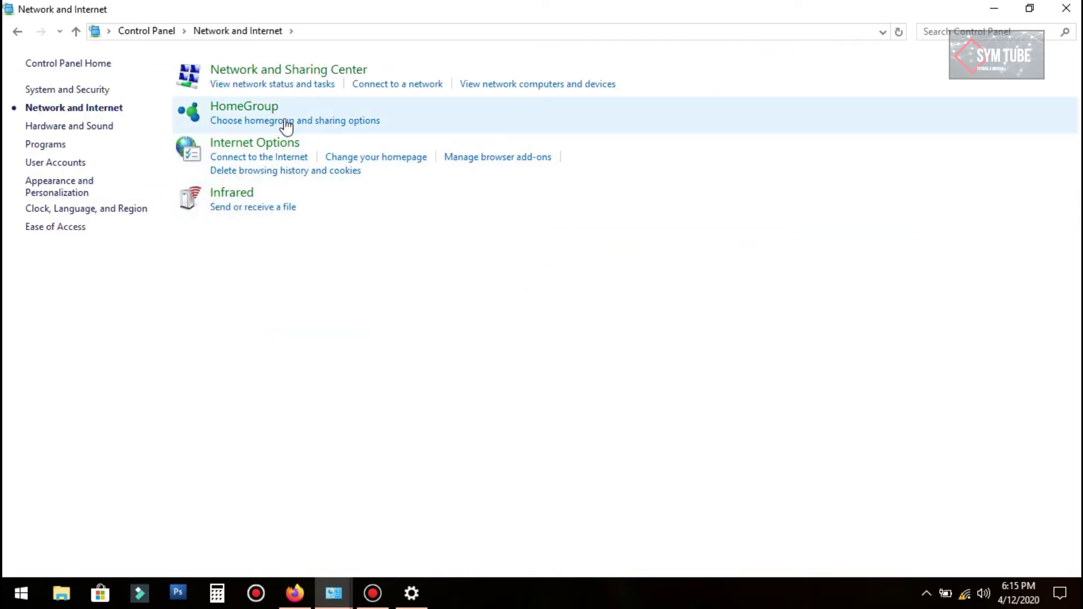
{"action": "left_click", "coordinate": [283, 77]}
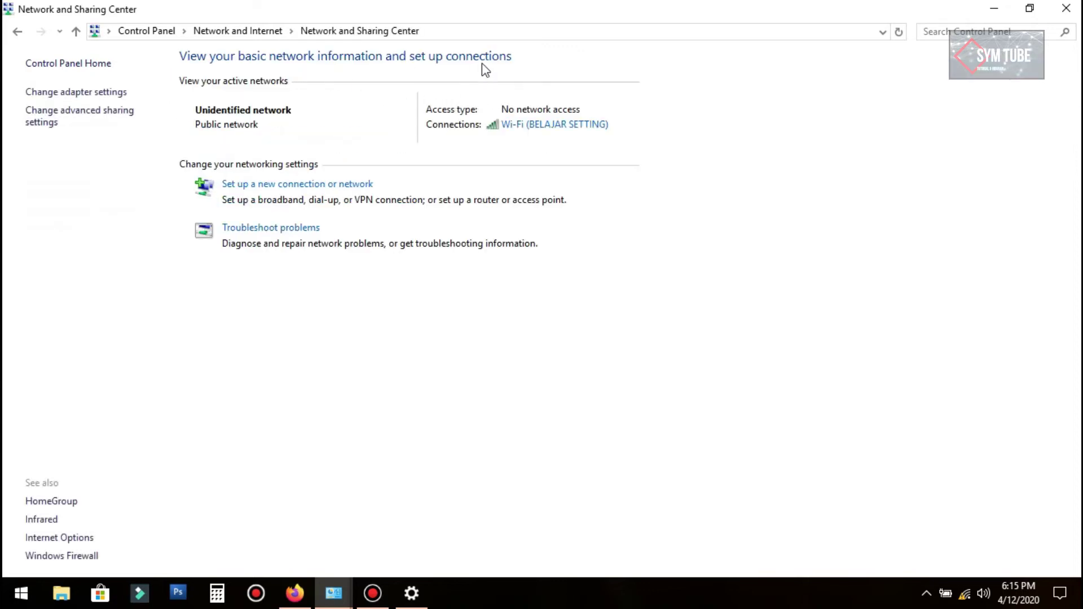
{"action": "left_click", "coordinate": [72, 96]}
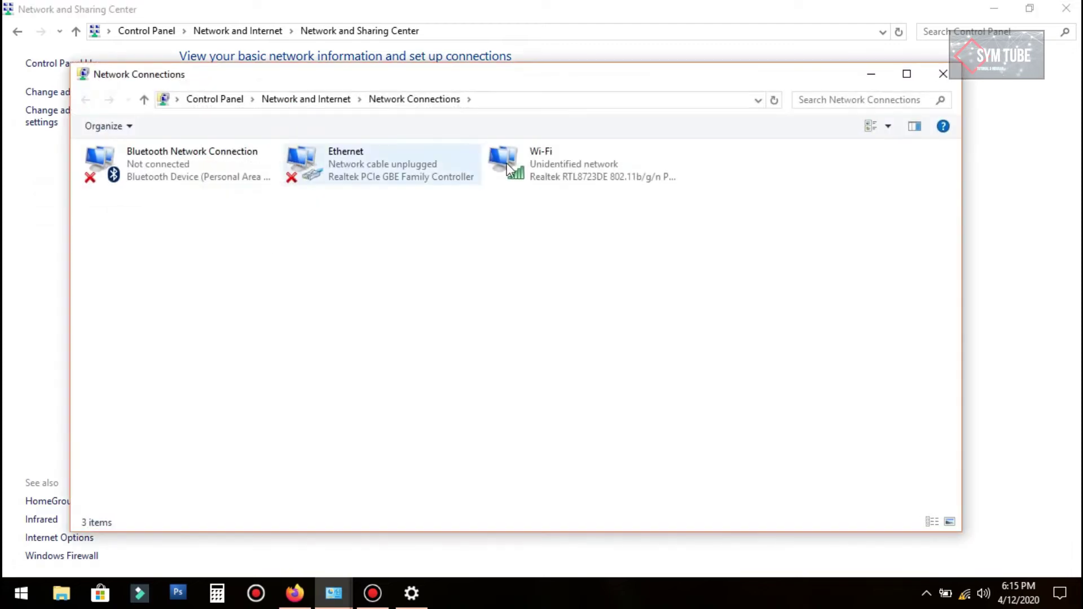
Step: In Wi-Fi Properties, set IPv4 to static 192.168.10.30, mask 255.255.255.0, gateway 192.168.10.20
{"action": "right_click", "coordinate": [562, 169]}
{"action": "left_click", "coordinate": [615, 336]}
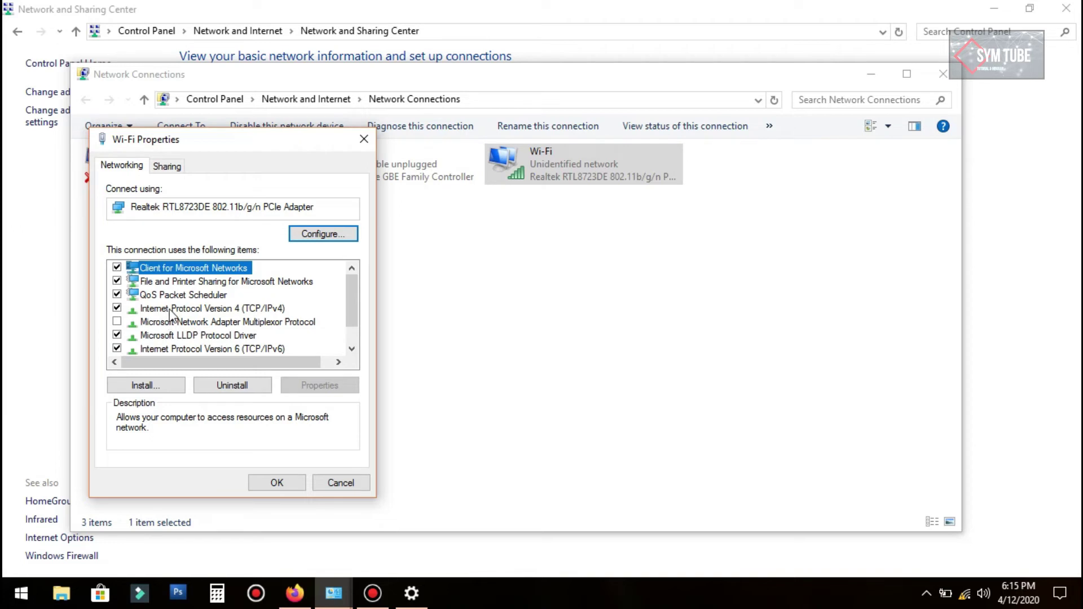
{"action": "left_click", "coordinate": [195, 310]}
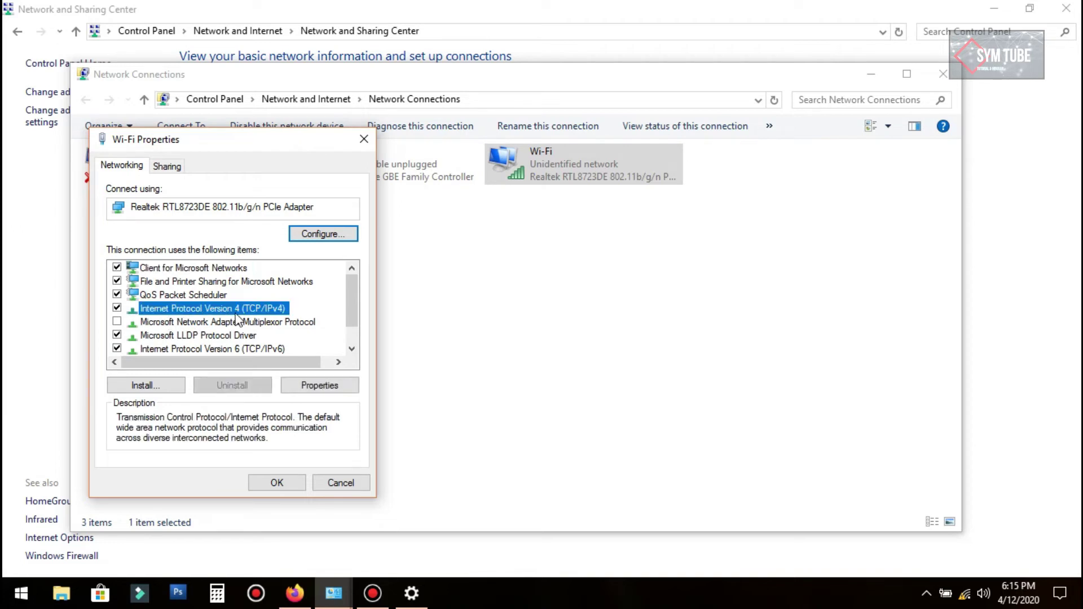
{"action": "left_click", "coordinate": [337, 387]}
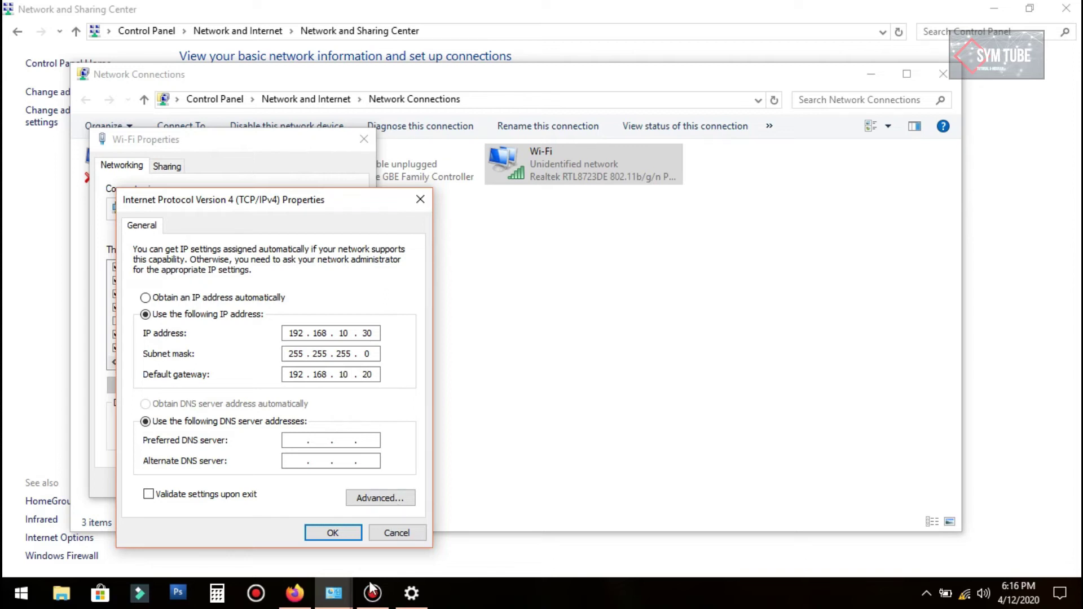
{"action": "left_click", "coordinate": [334, 537]}
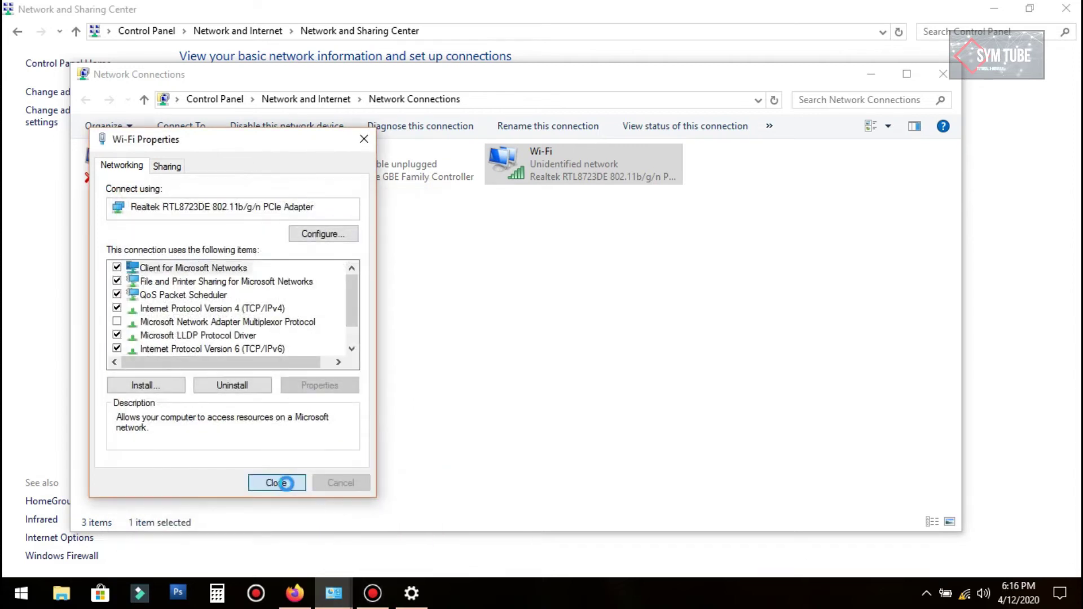
{"action": "left_click", "coordinate": [278, 482]}
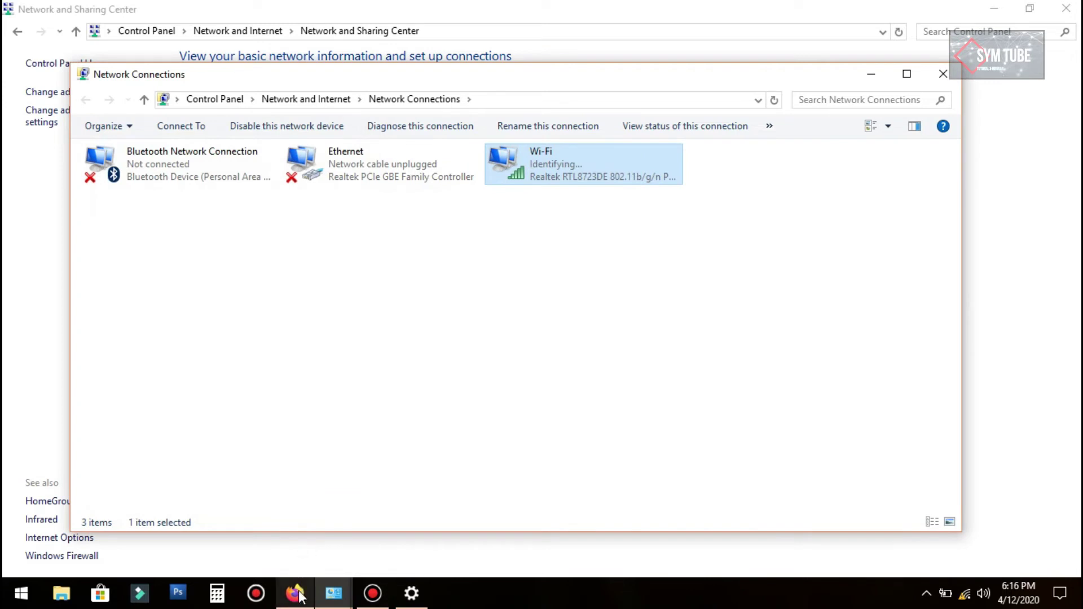
Step: Point Firefox at the router's new address 192.168.10.20
{"action": "left_click", "coordinate": [336, 464]}
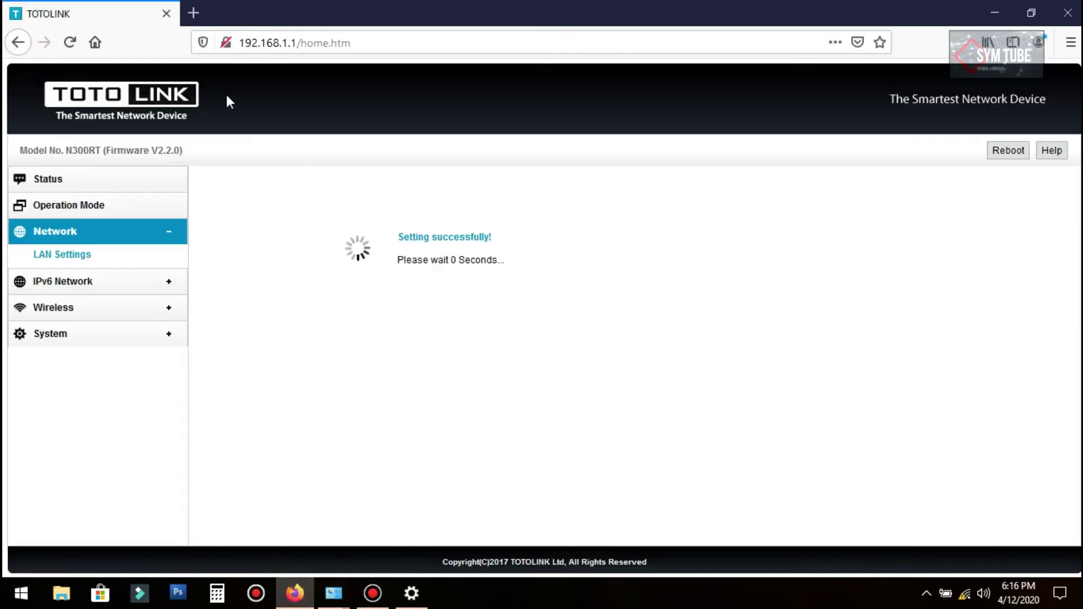
{"action": "left_click", "coordinate": [388, 44]}
{"action": "type", "text": "1"}
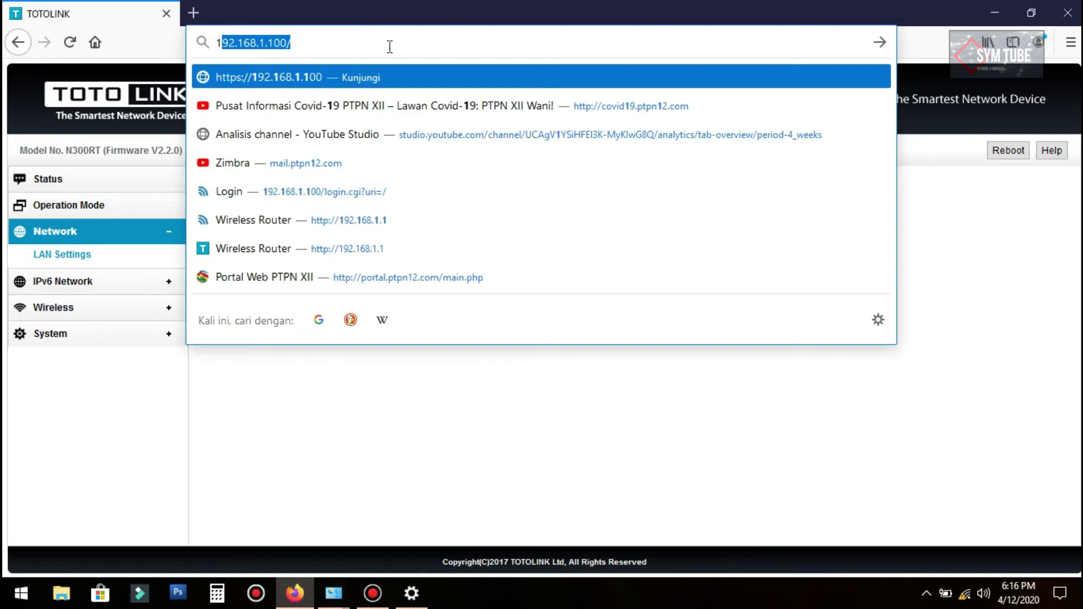
{"action": "type", "text": "92.1689"}
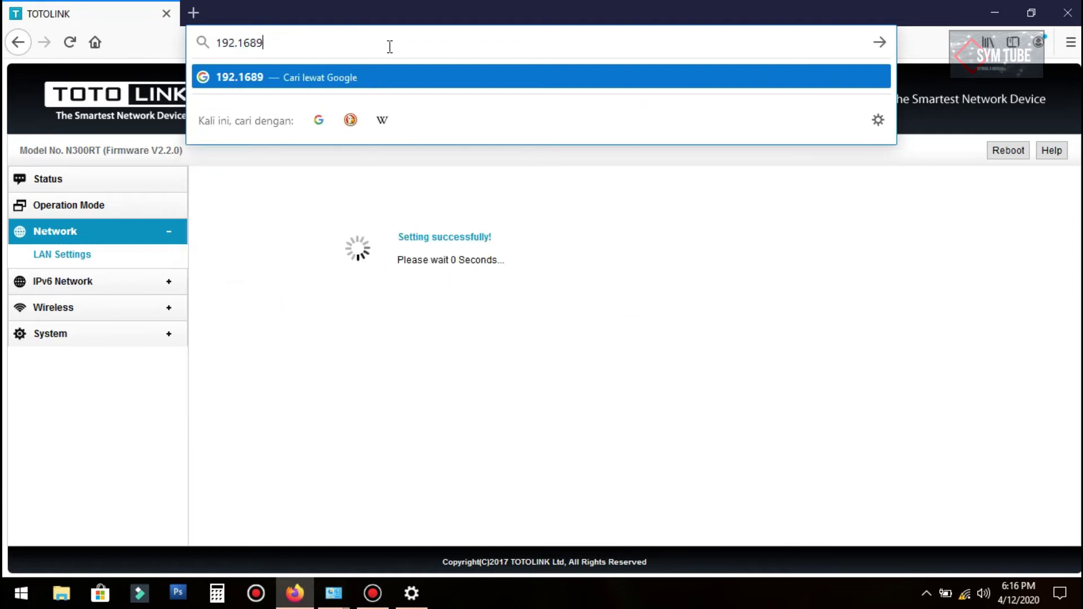
{"action": "key", "text": "BackSpace"}
{"action": "type", "text": ".10."}
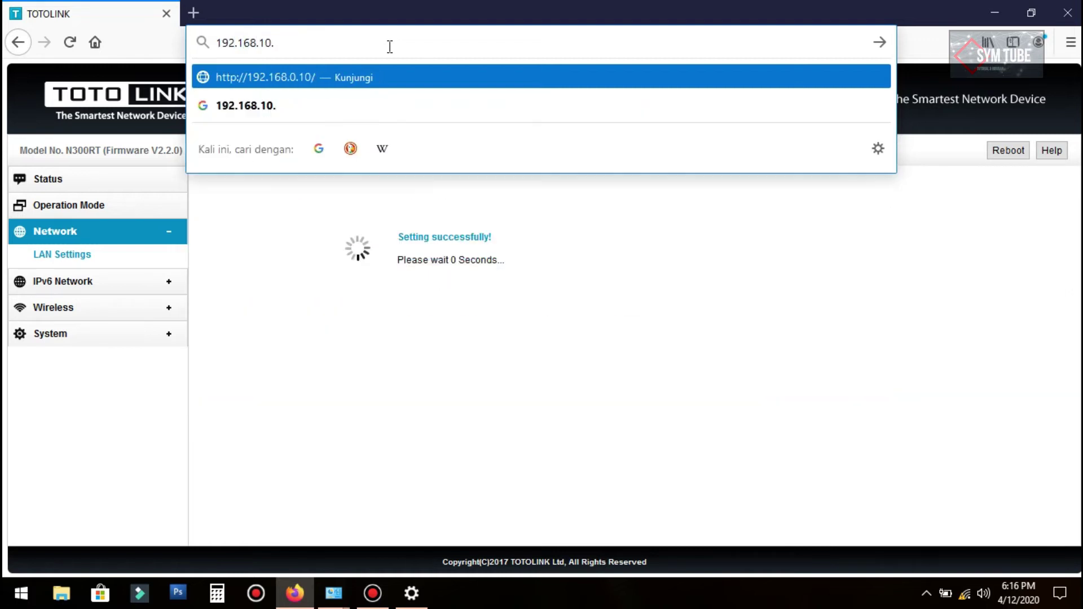
{"action": "type", "text": "20"}
{"action": "key", "text": "Return"}
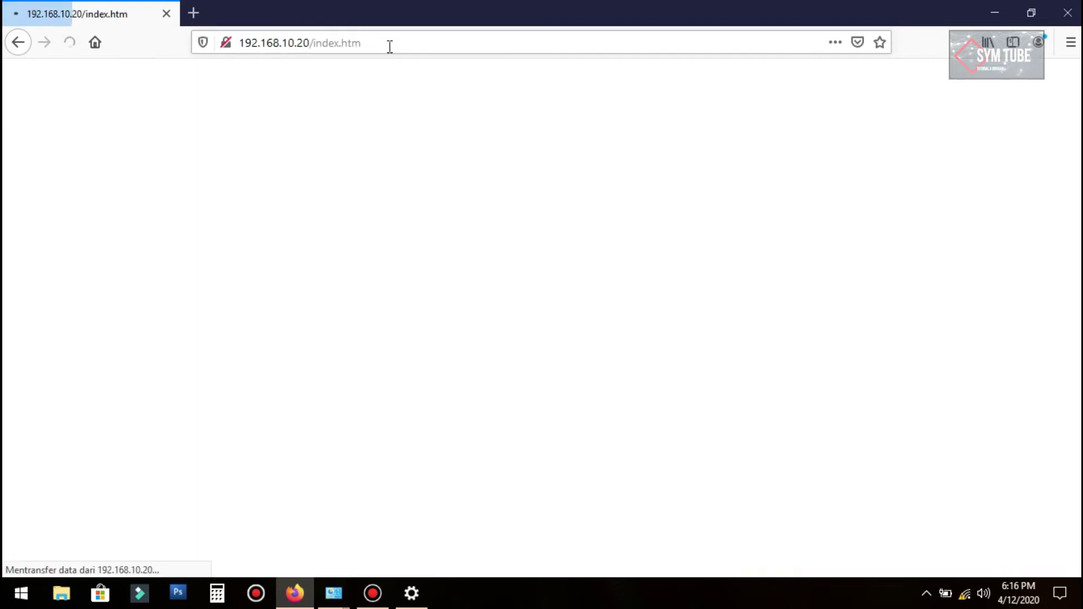
Step: Log in to the router admin as admin with its password, declining to save it
{"action": "left_click", "coordinate": [928, 210]}
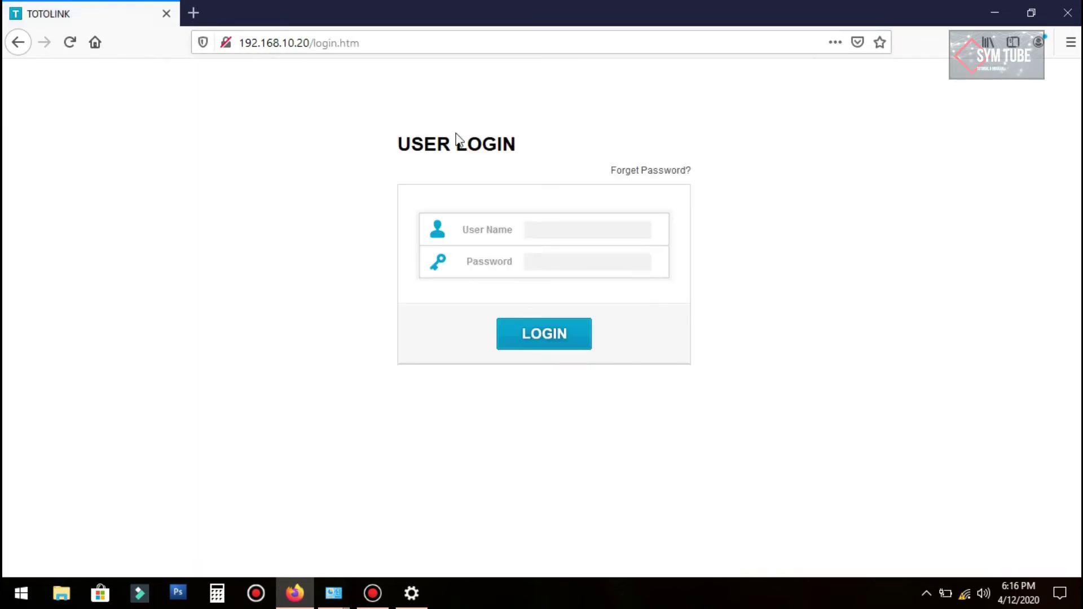
{"action": "left_click_drag", "start_coordinate": [404, 41], "coordinate": [239, 43]}
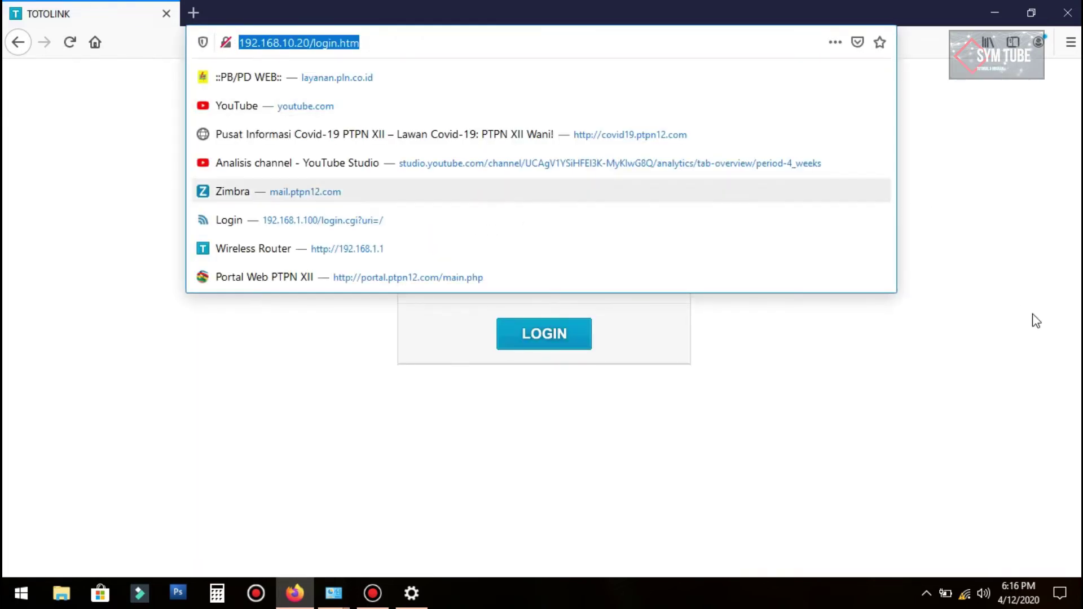
{"action": "left_click", "coordinate": [761, 338]}
{"action": "left_click", "coordinate": [599, 229]}
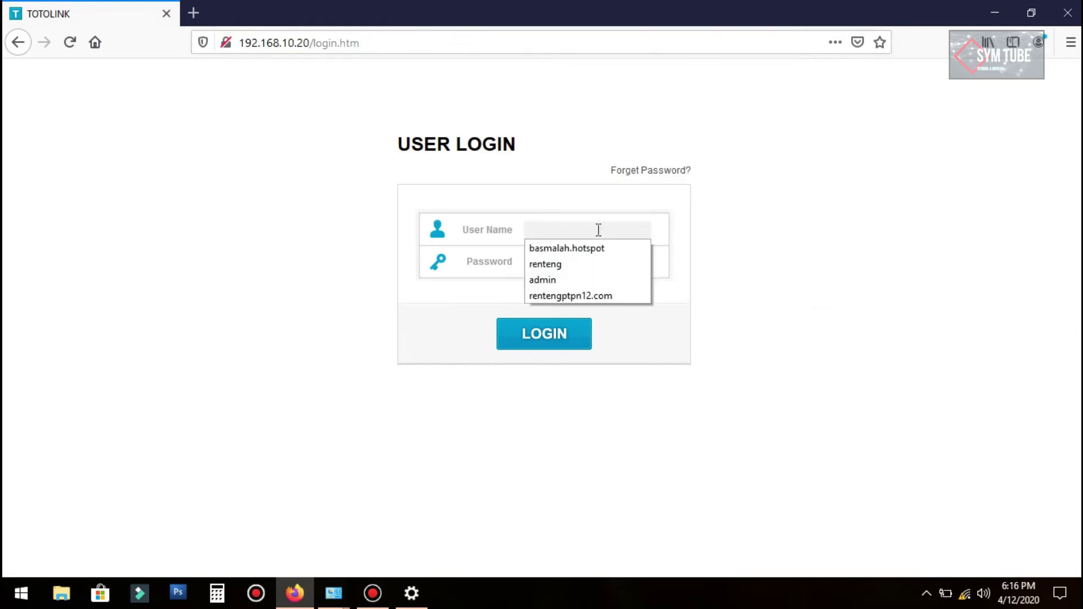
{"action": "type", "text": "admin"}
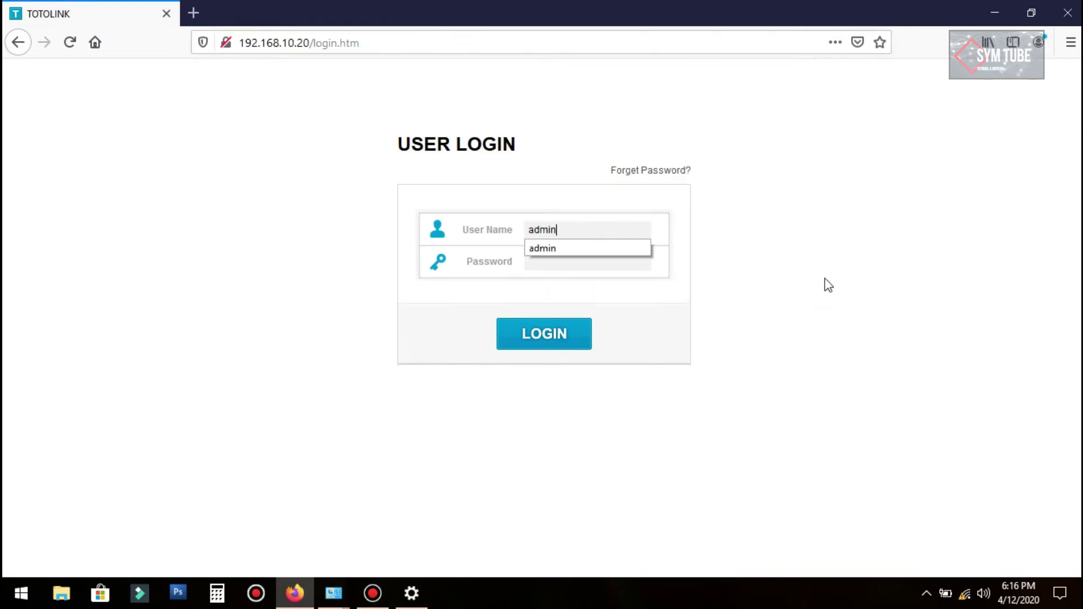
{"action": "left_click", "coordinate": [787, 289]}
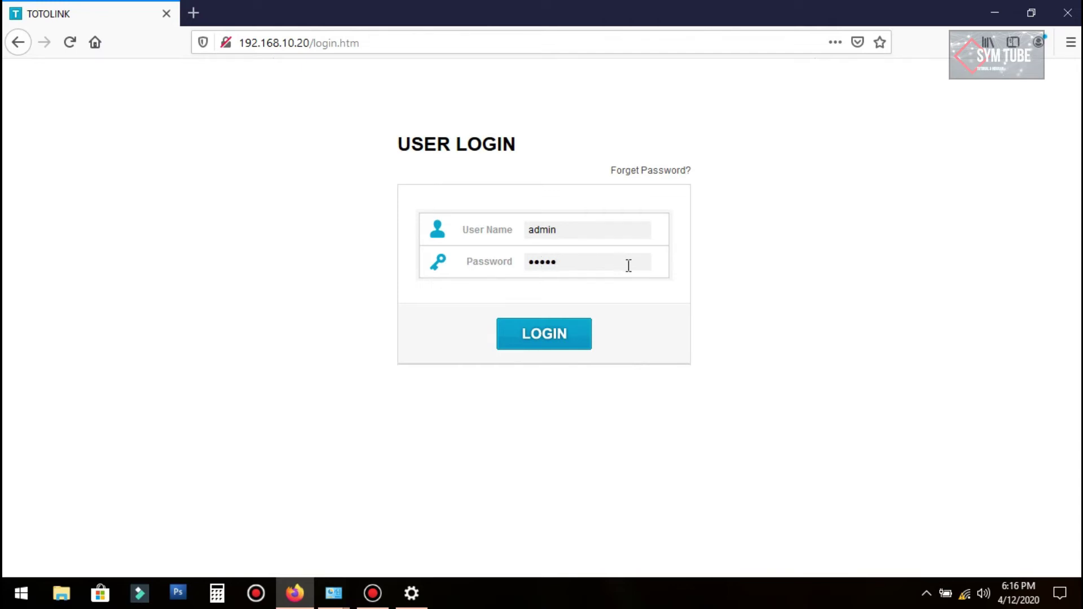
{"action": "left_click", "coordinate": [561, 332]}
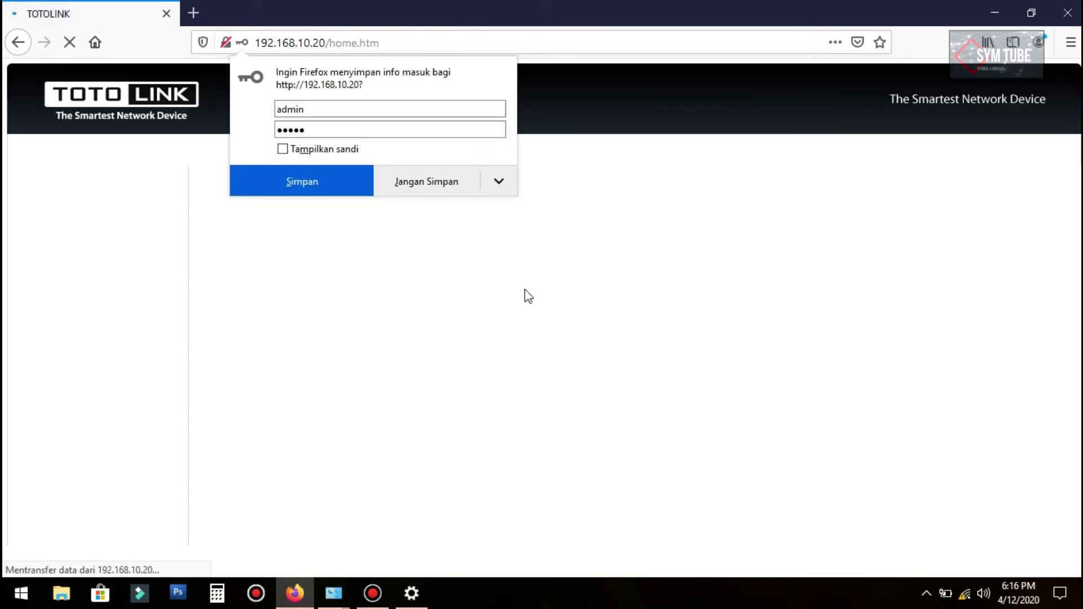
{"action": "left_click", "coordinate": [437, 190]}
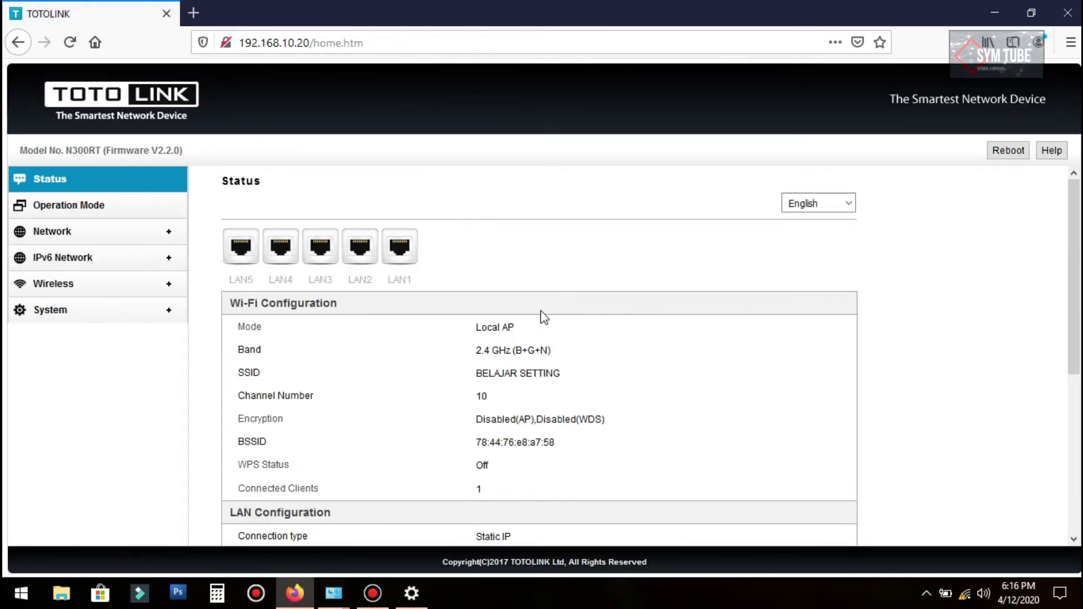
Step: Check Operation Mode and LAN Settings, then open Wireless Basic Settings for BELAJAR SETTING
{"action": "left_click", "coordinate": [85, 209]}
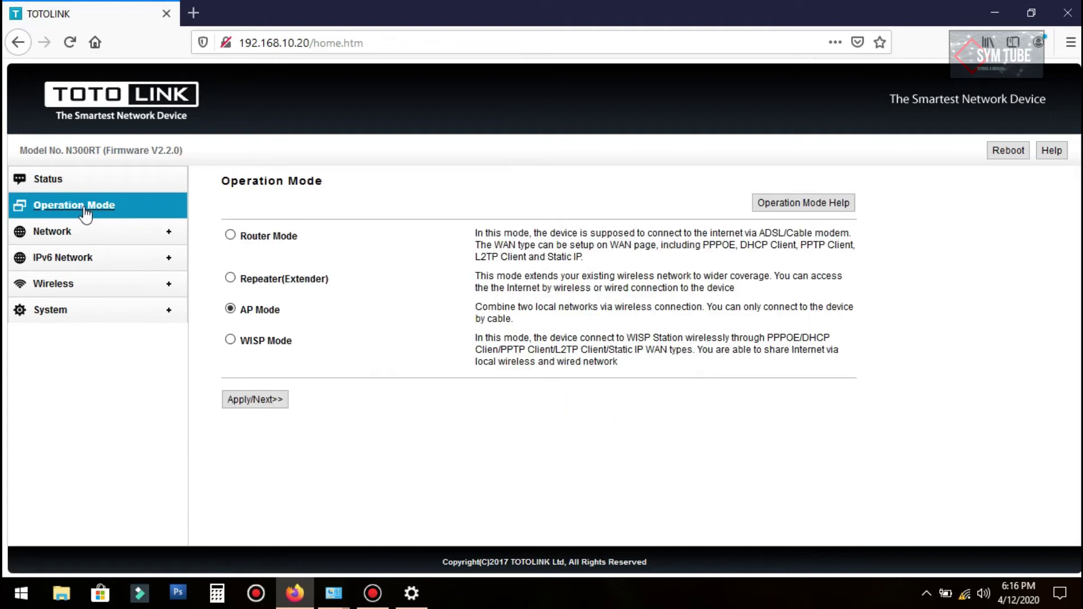
{"action": "left_click", "coordinate": [87, 231]}
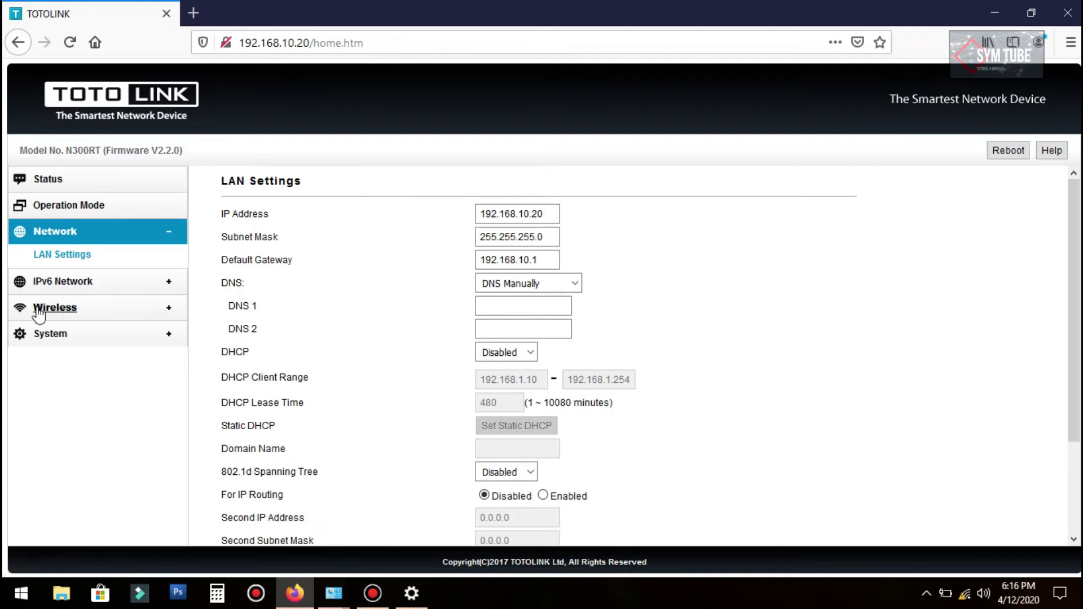
{"action": "left_click", "coordinate": [59, 312]}
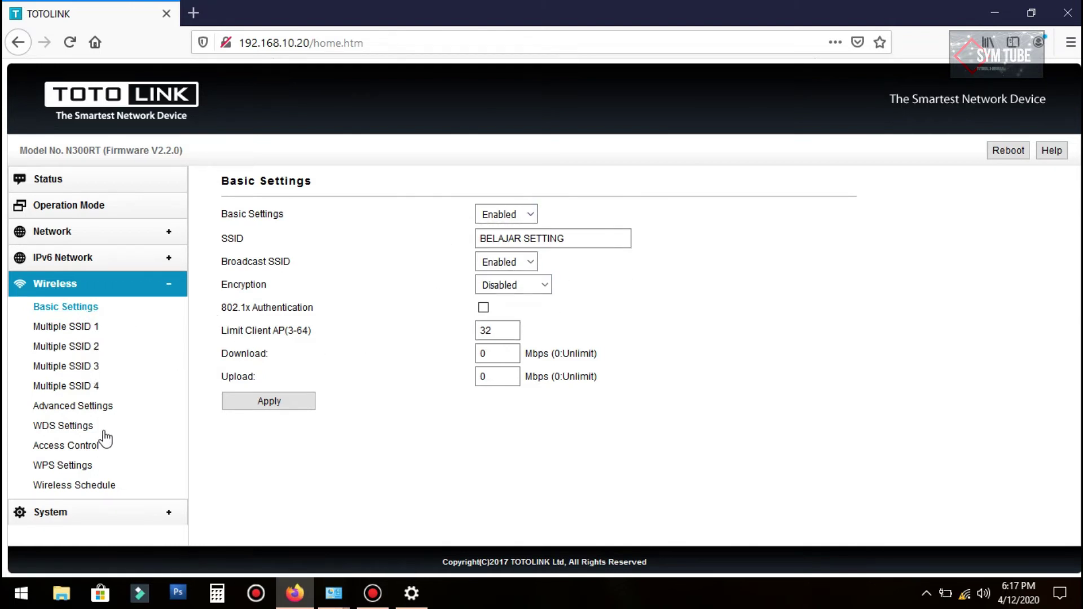
Step: In Wireless Advanced Settings, keep the 2.4 GHz (B+G+N) band and set channel width to 20MHz
{"action": "left_click", "coordinate": [79, 415]}
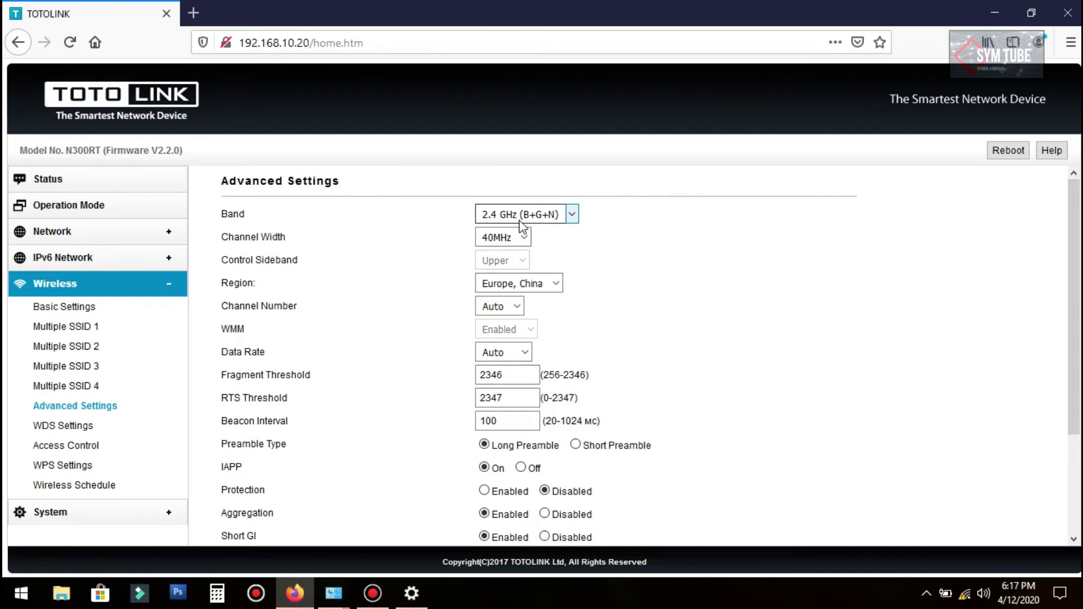
{"action": "left_click", "coordinate": [573, 216]}
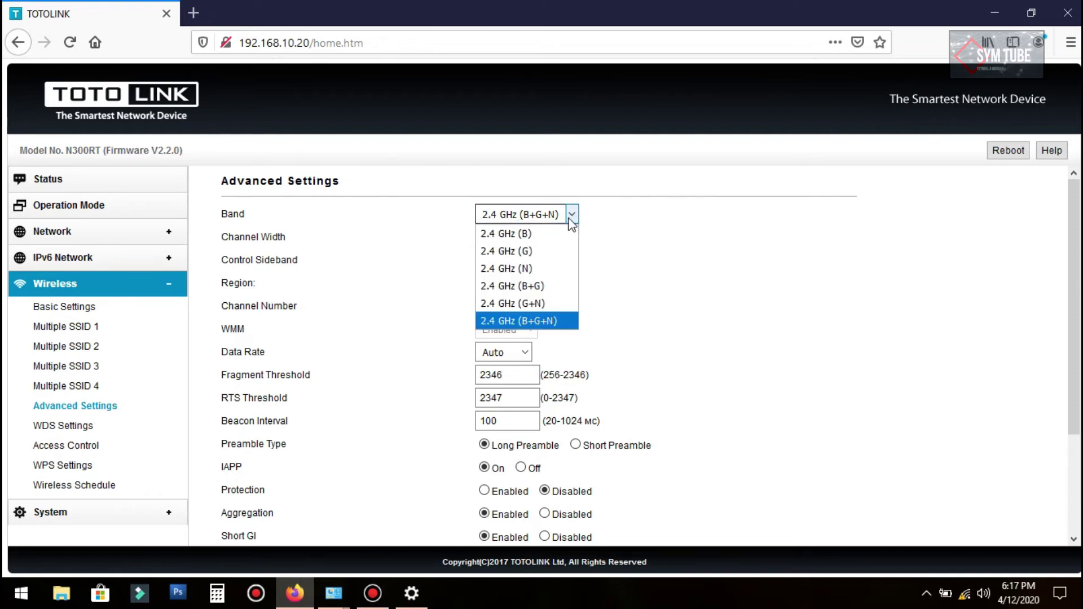
{"action": "left_click", "coordinate": [551, 322]}
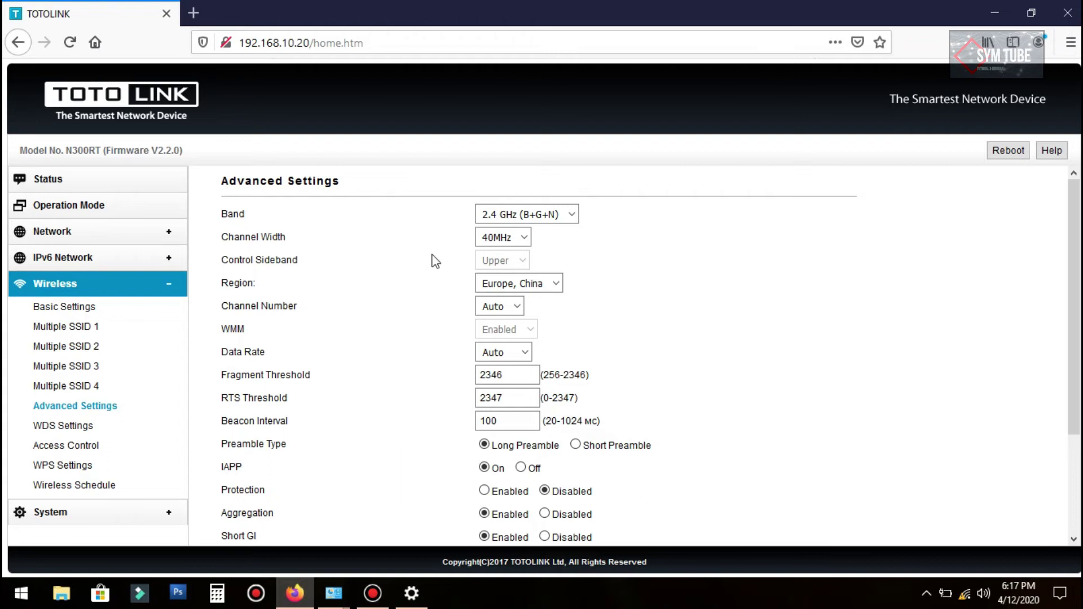
{"action": "left_click", "coordinate": [523, 237]}
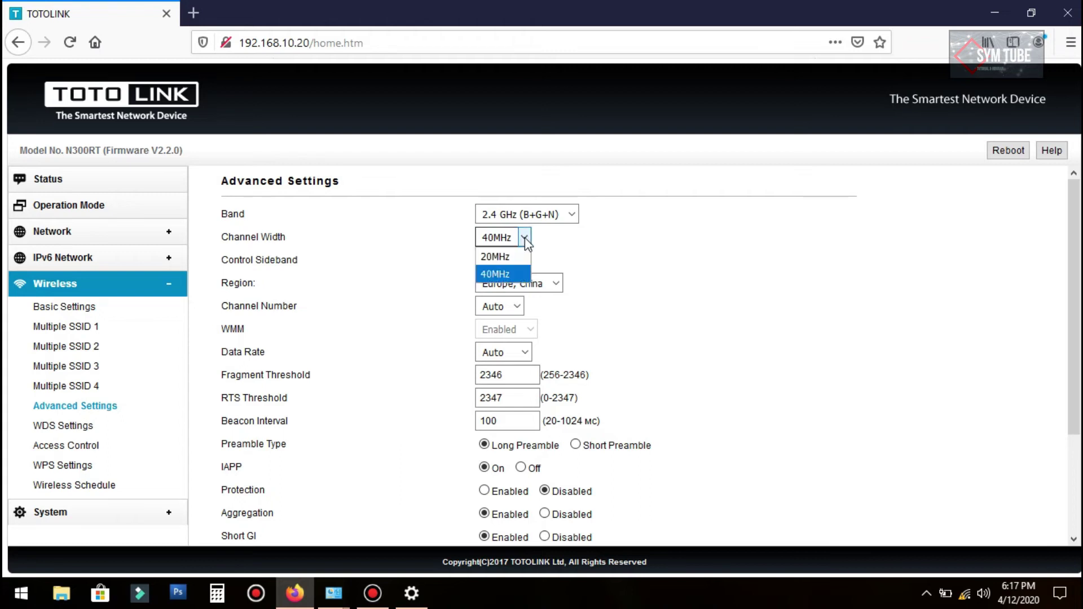
{"action": "left_click", "coordinate": [503, 259]}
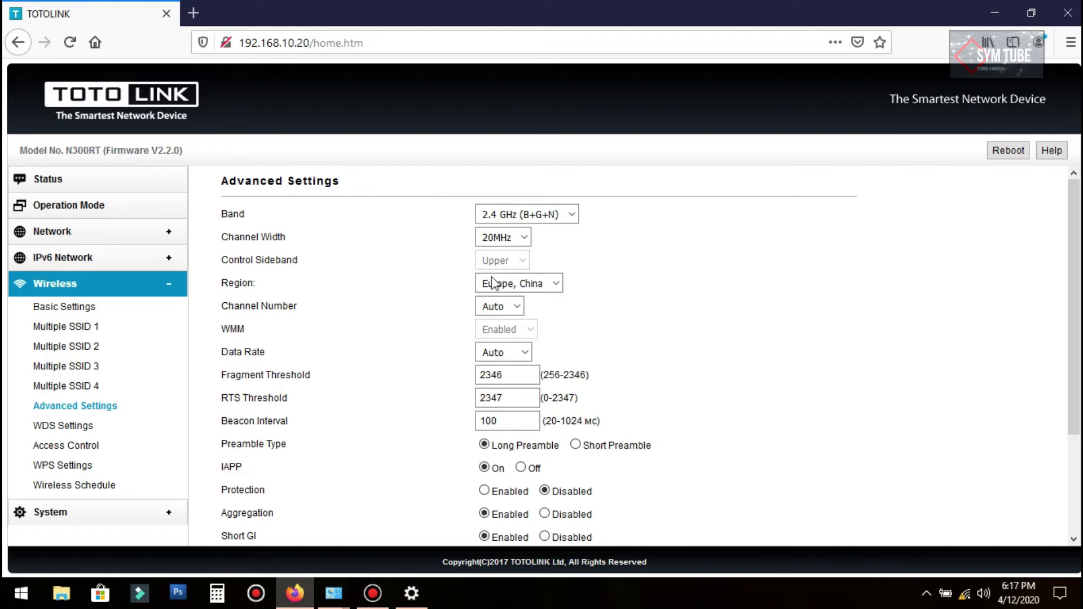
{"action": "scroll", "coordinate": [252, 290], "scroll_direction": "down", "scroll_amount": 2}
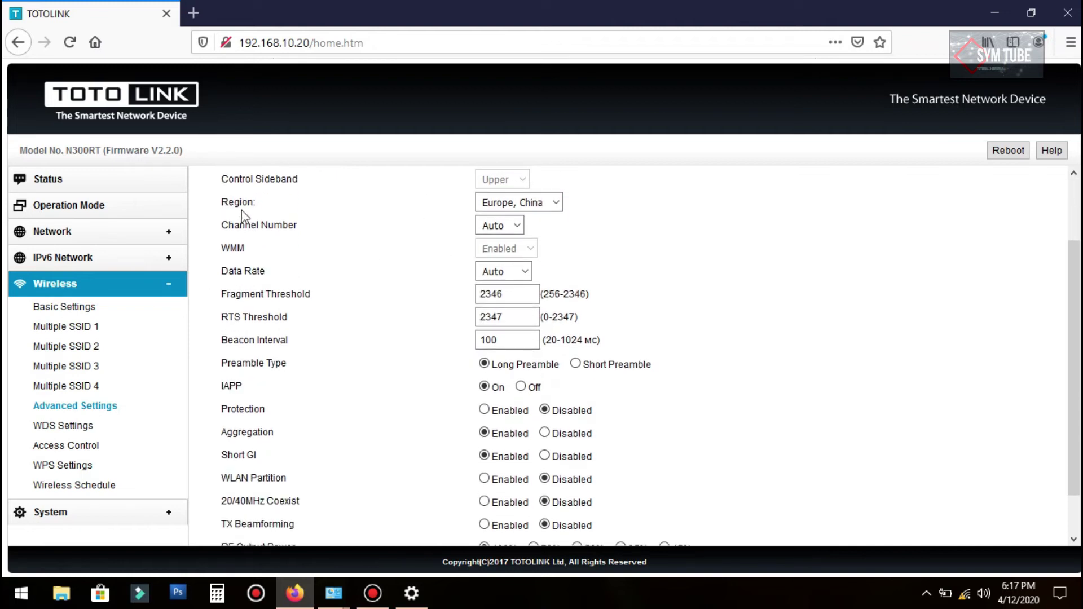
Step: Keep the region at Europe, China, set channel number 8, and apply
{"action": "left_click", "coordinate": [556, 205]}
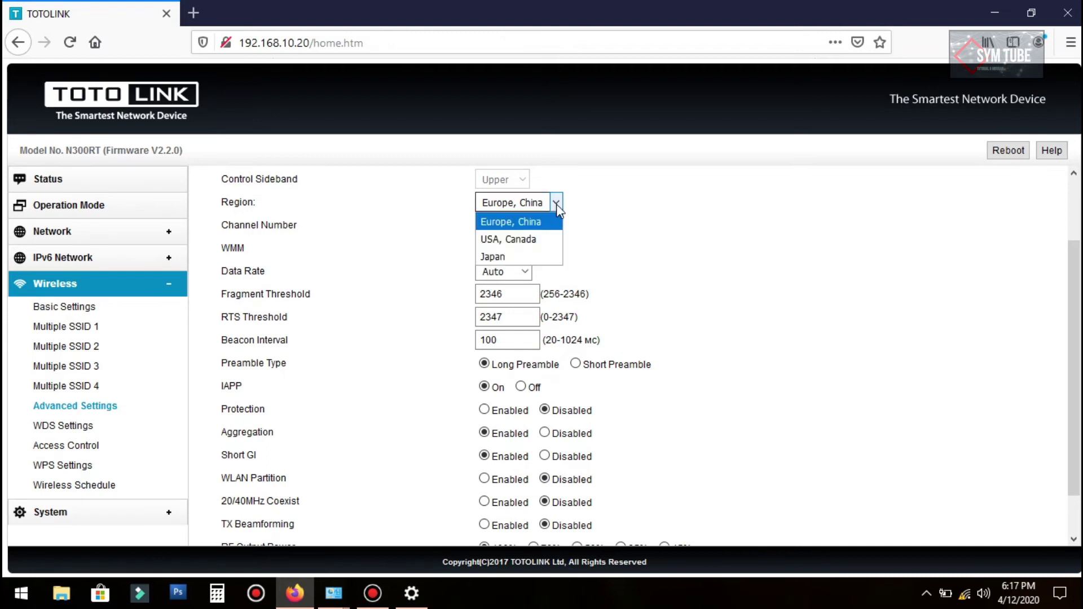
{"action": "left_click", "coordinate": [606, 216]}
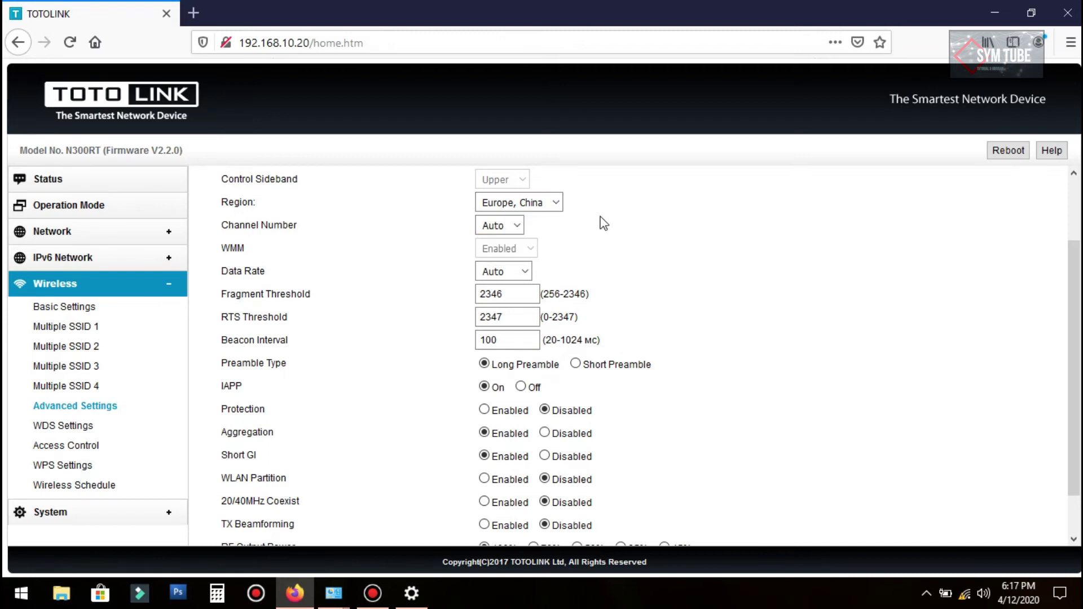
{"action": "left_click", "coordinate": [556, 203]}
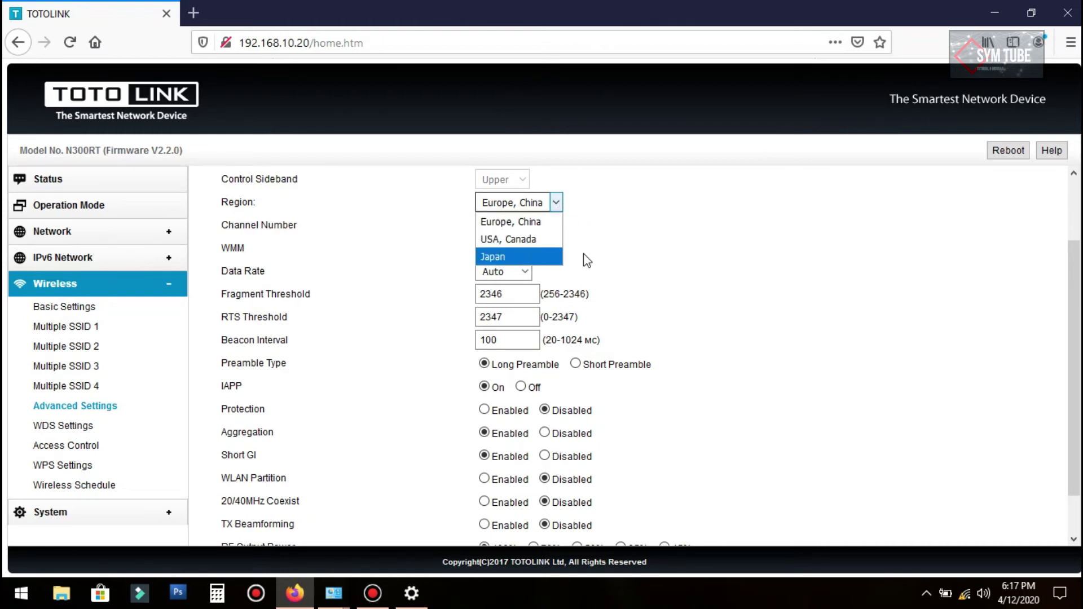
{"action": "left_click", "coordinate": [573, 213]}
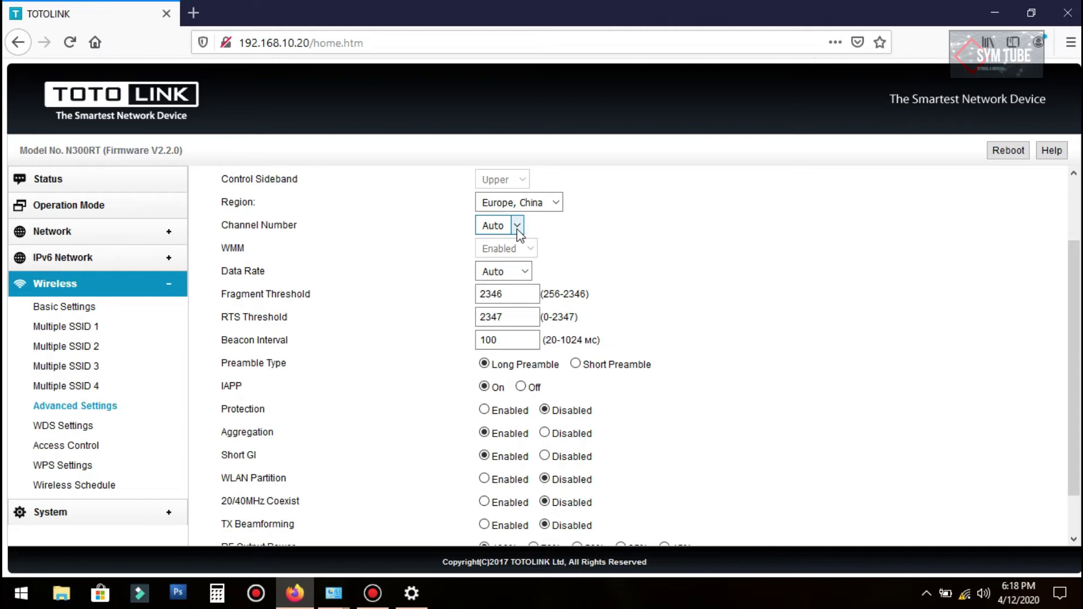
{"action": "left_click", "coordinate": [516, 226]}
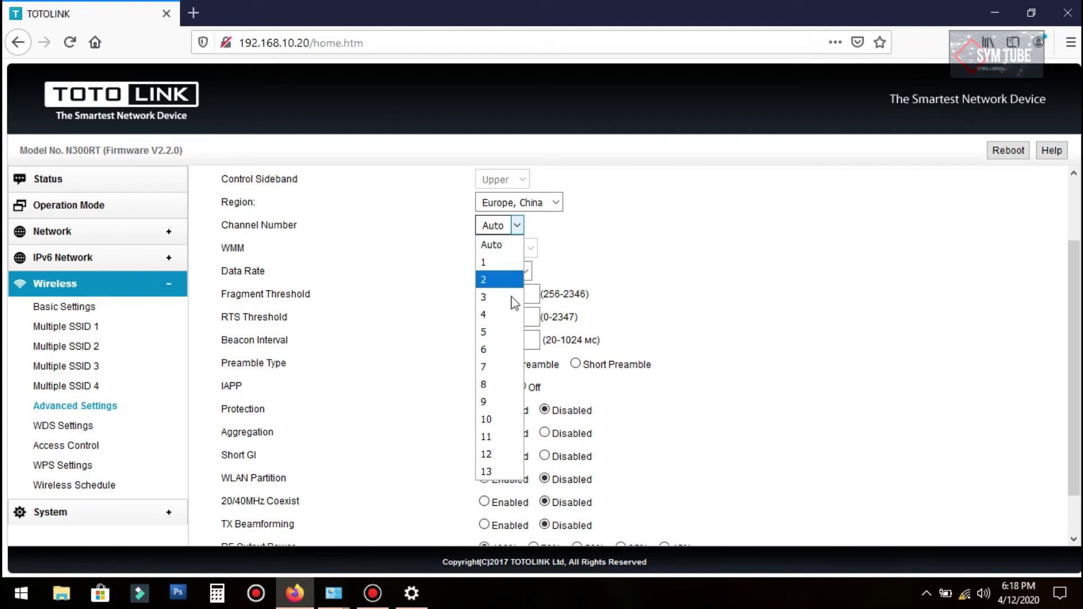
{"action": "left_click", "coordinate": [486, 384]}
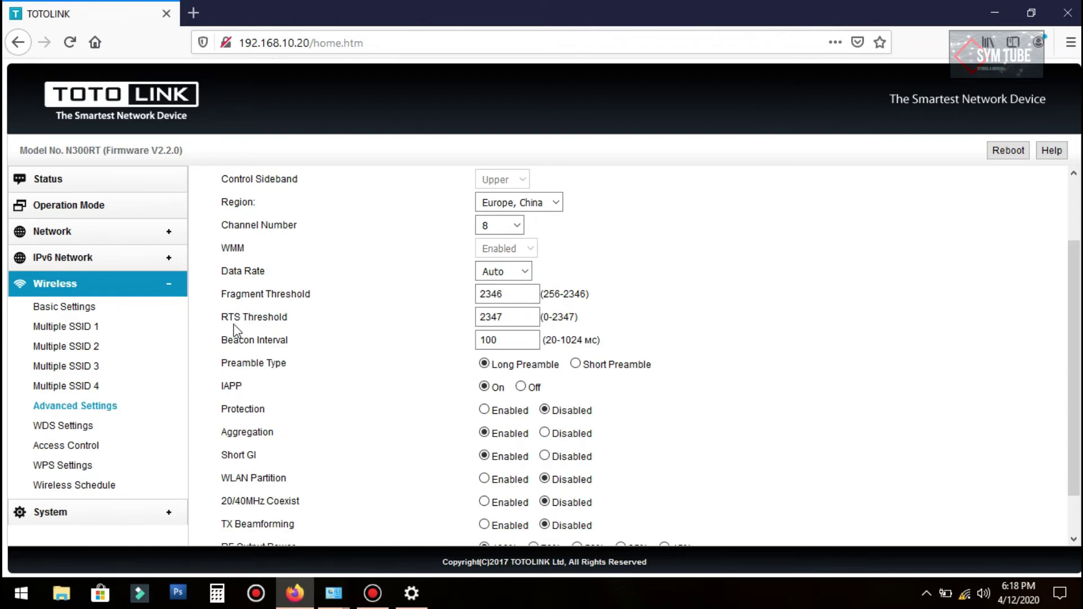
{"action": "scroll", "coordinate": [283, 323], "scroll_direction": "down", "scroll_amount": 3}
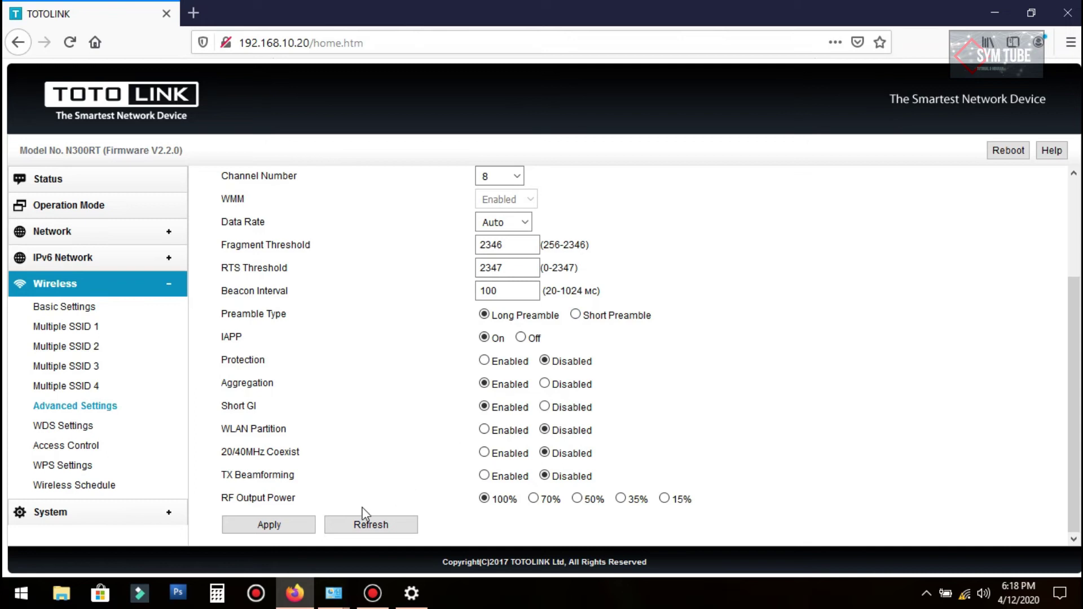
{"action": "left_click", "coordinate": [266, 526]}
{"action": "left_click", "coordinate": [399, 39]}
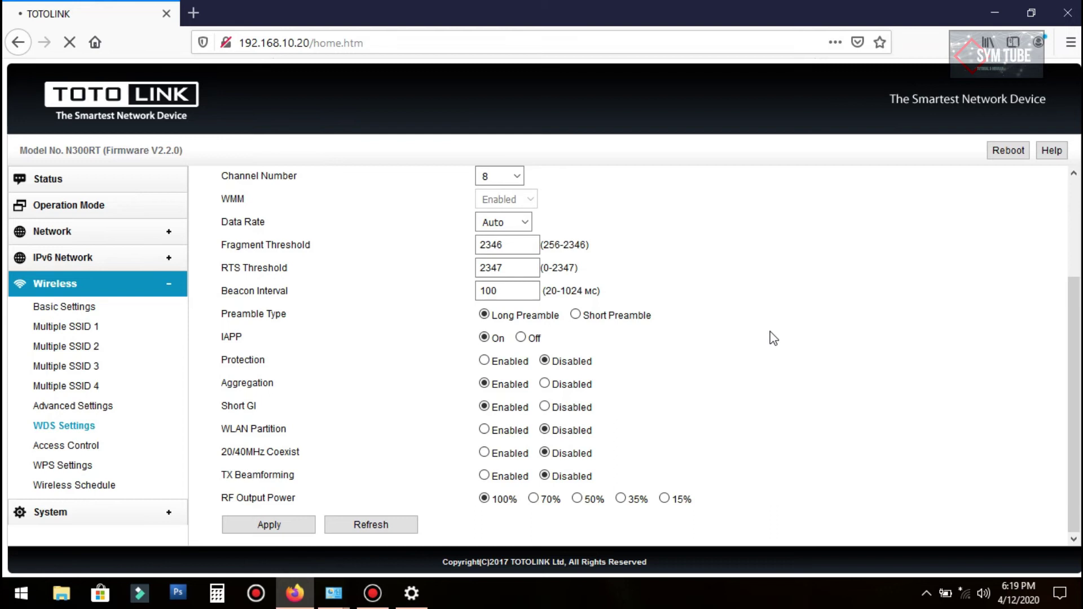
Step: Reload the timed-out page, reconnect to BELAJAR SETTING, and return to Wireless Advanced Settings
{"action": "left_click", "coordinate": [925, 596]}
{"action": "left_click", "coordinate": [923, 600]}
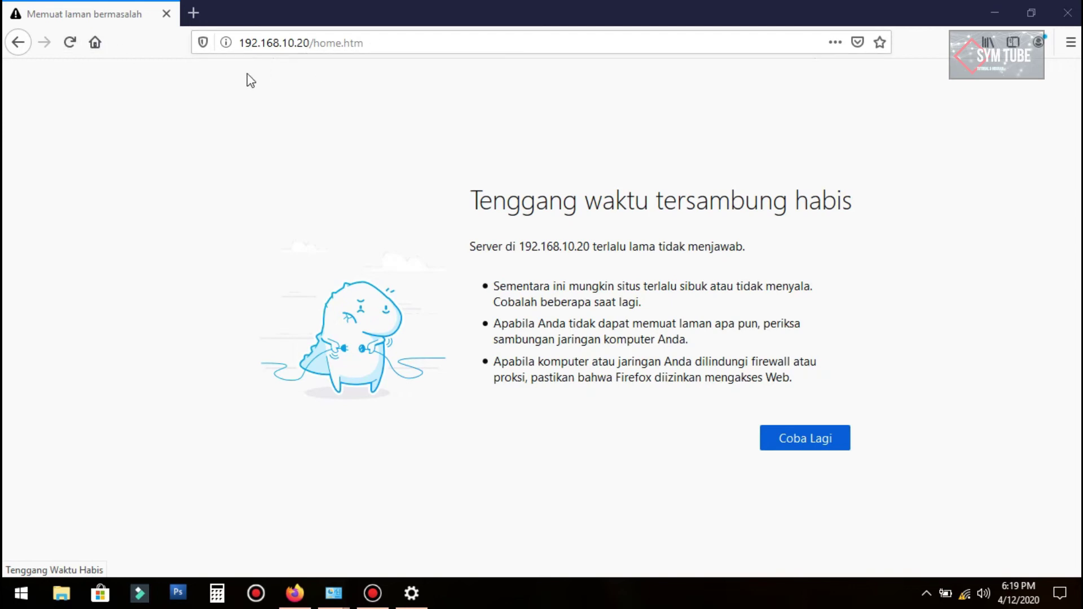
{"action": "left_click", "coordinate": [68, 48]}
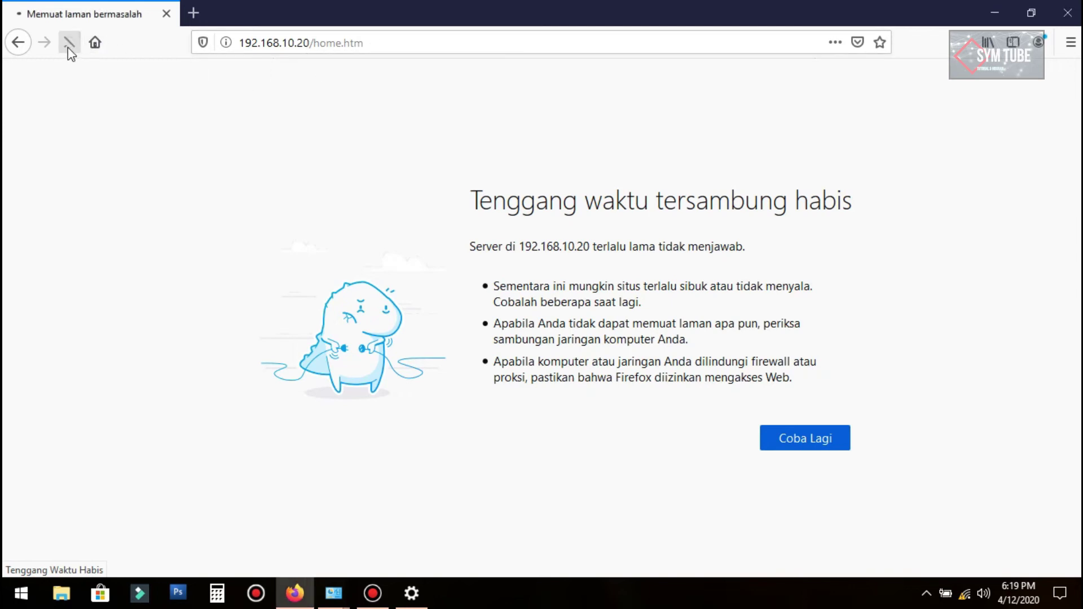
{"action": "left_click", "coordinate": [964, 595]}
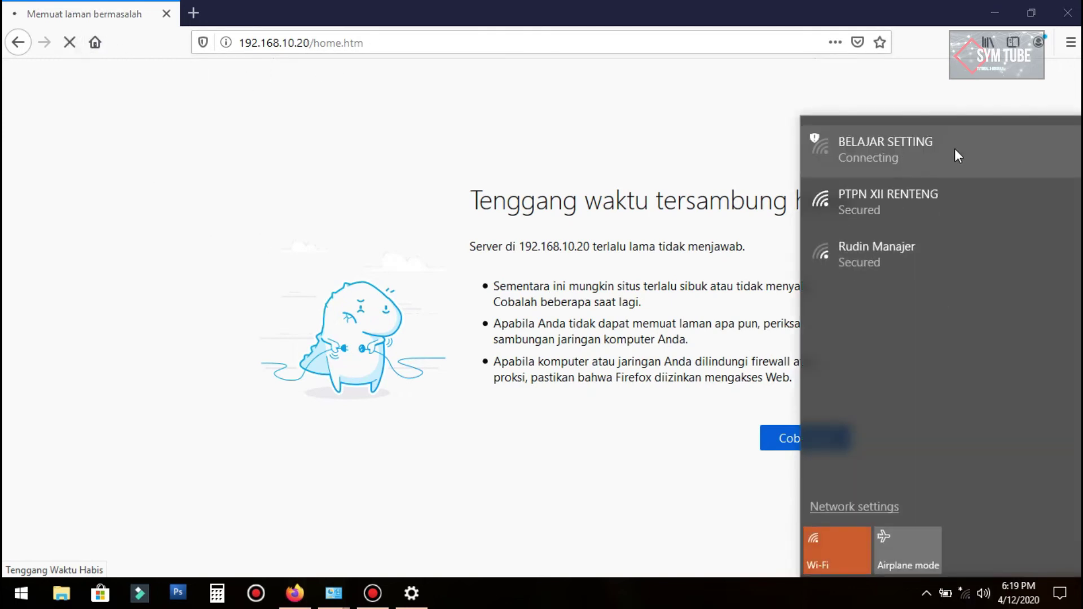
{"action": "left_click", "coordinate": [704, 314]}
{"action": "left_click", "coordinate": [86, 285]}
{"action": "left_click", "coordinate": [91, 407]}
{"action": "scroll", "coordinate": [458, 299], "scroll_direction": "down", "scroll_amount": 2}
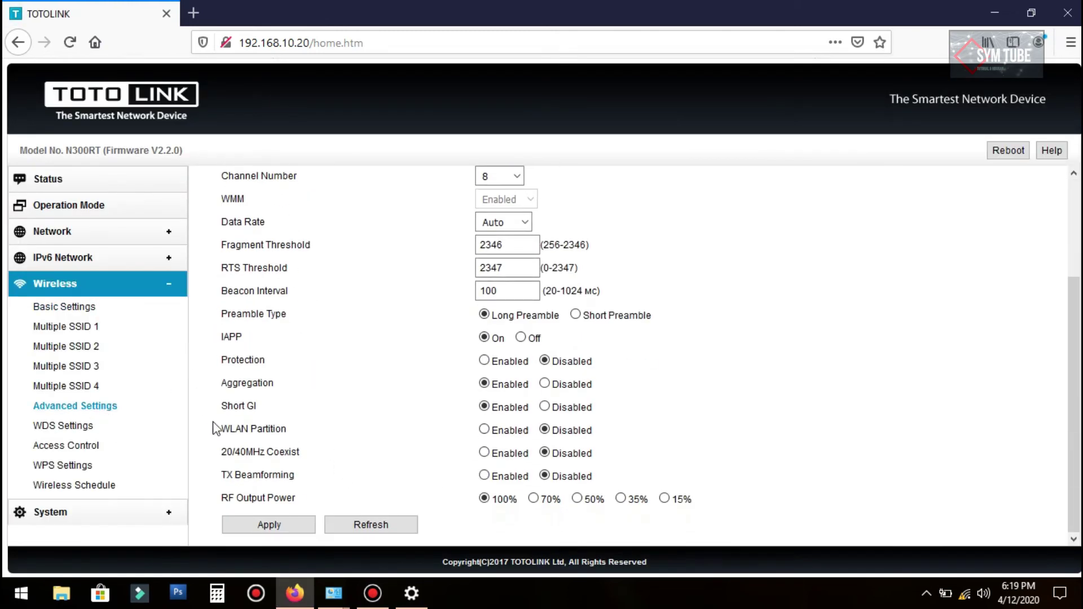
Step: Look through the WDS and Access Control pages, then turn WPS off
{"action": "left_click", "coordinate": [69, 426]}
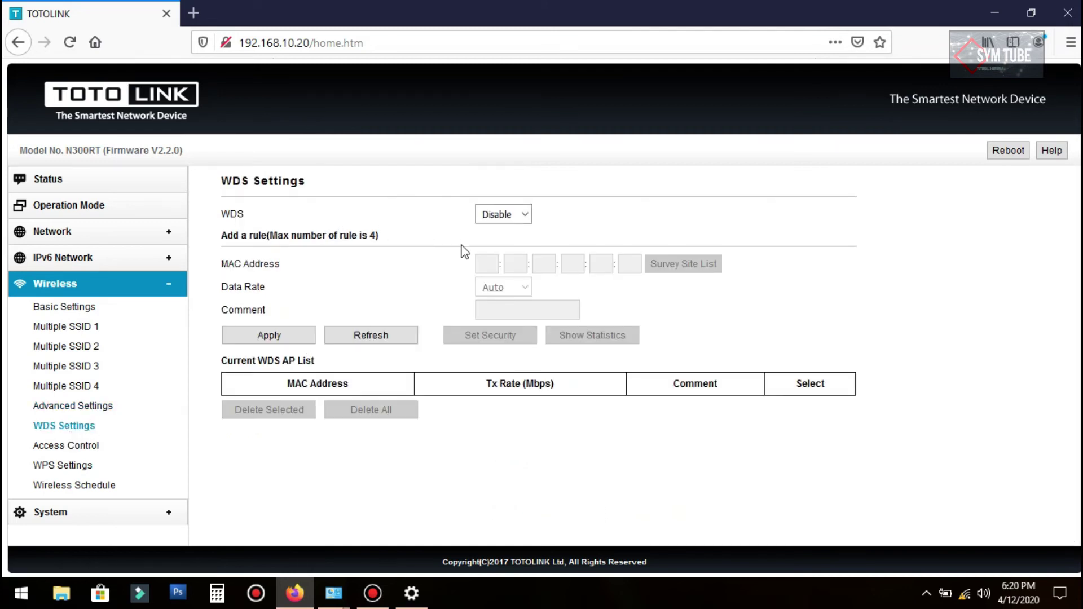
{"action": "left_click", "coordinate": [70, 446]}
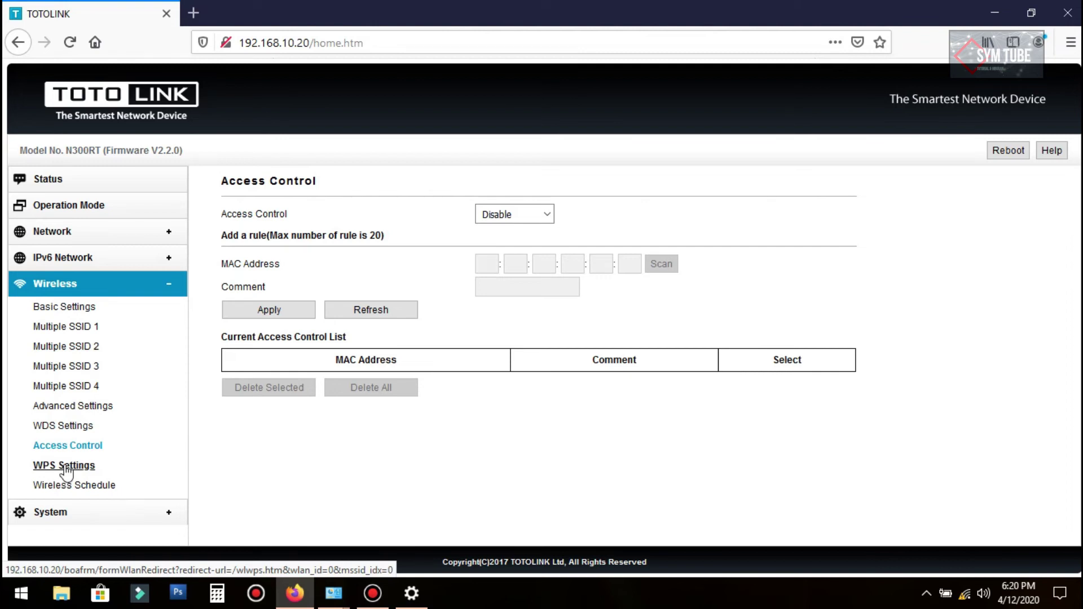
{"action": "left_click", "coordinate": [63, 468]}
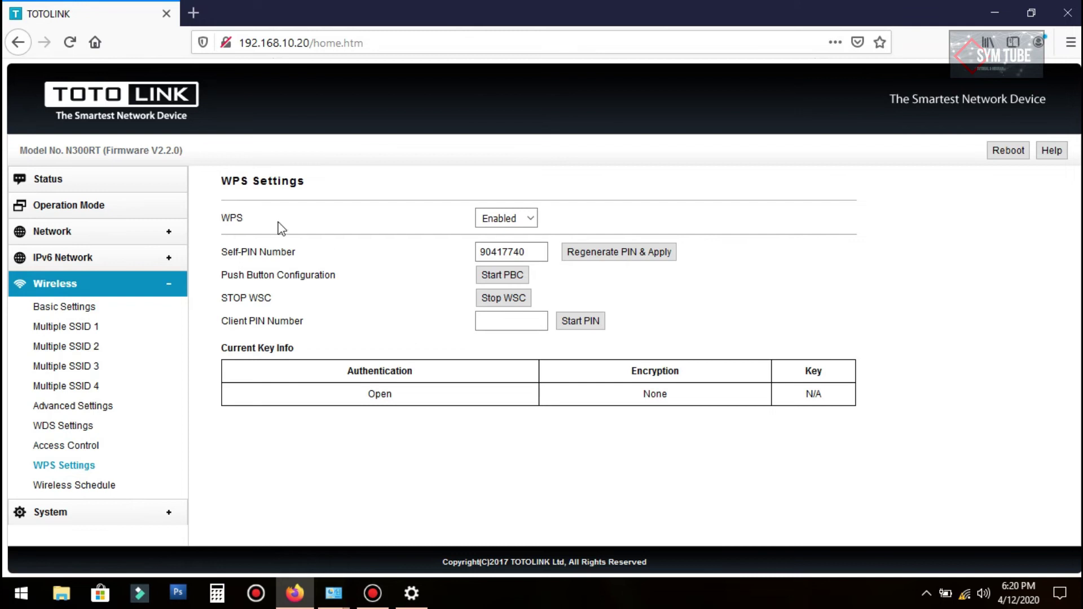
{"action": "left_click", "coordinate": [532, 218]}
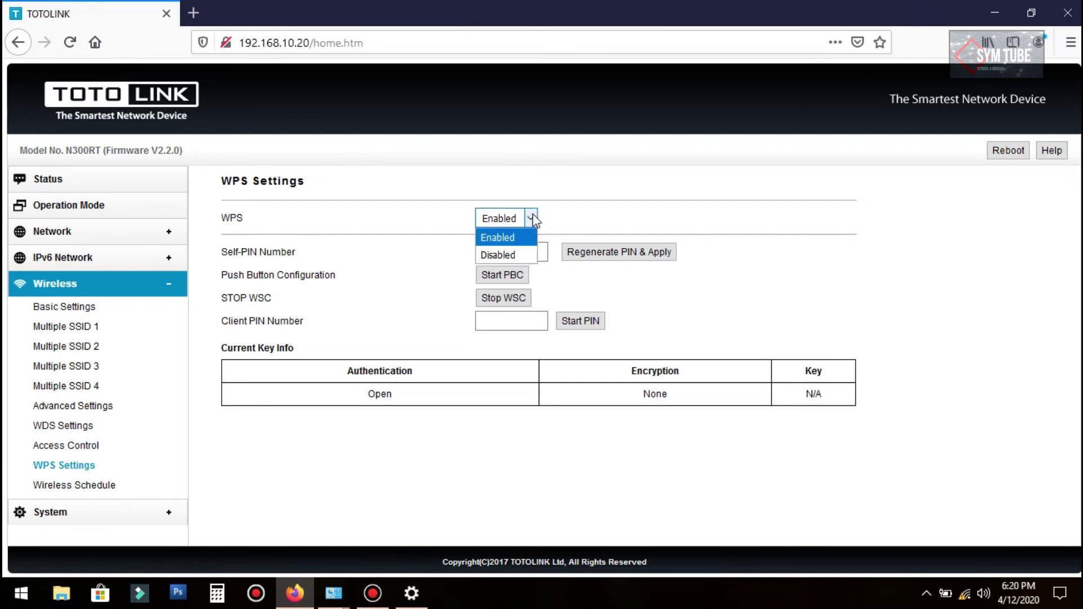
{"action": "left_click", "coordinate": [521, 255]}
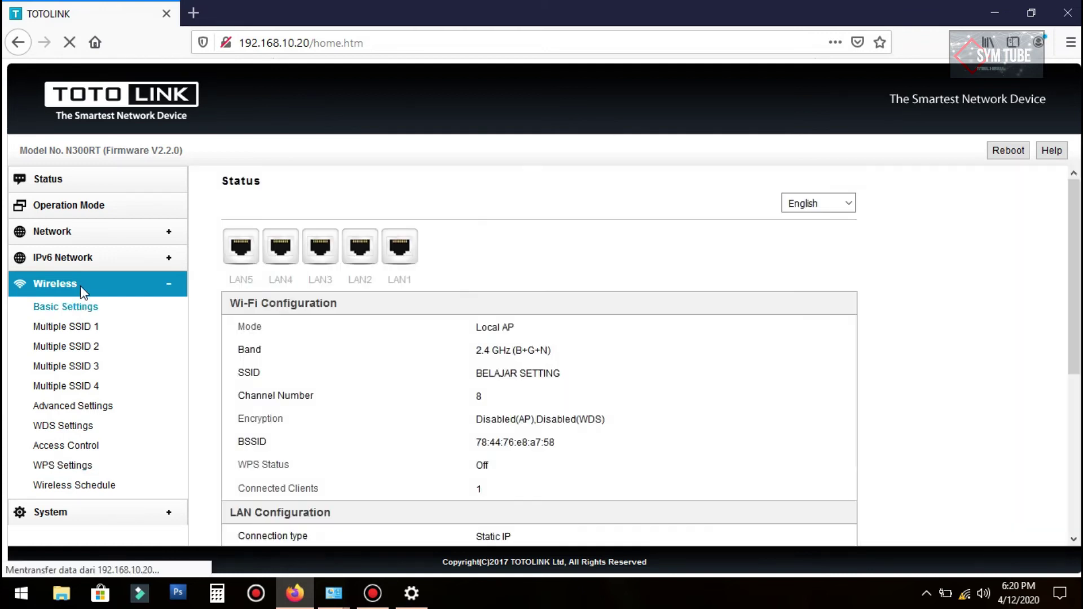
Step: Open the Wireless Schedule page and leave the schedule on Disable
{"action": "left_click", "coordinate": [64, 466]}
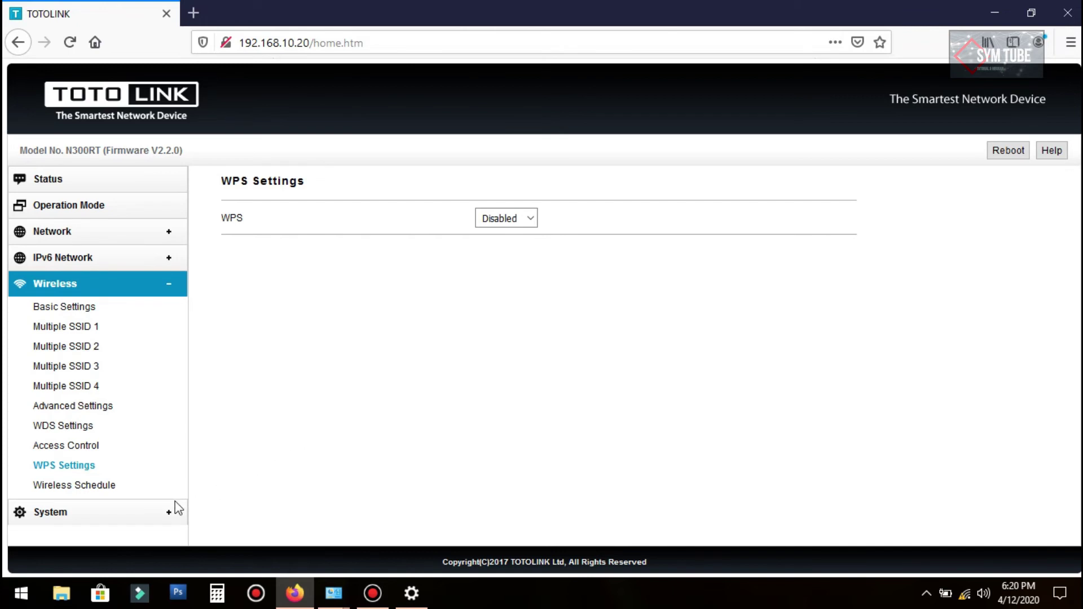
{"action": "left_click", "coordinate": [77, 488]}
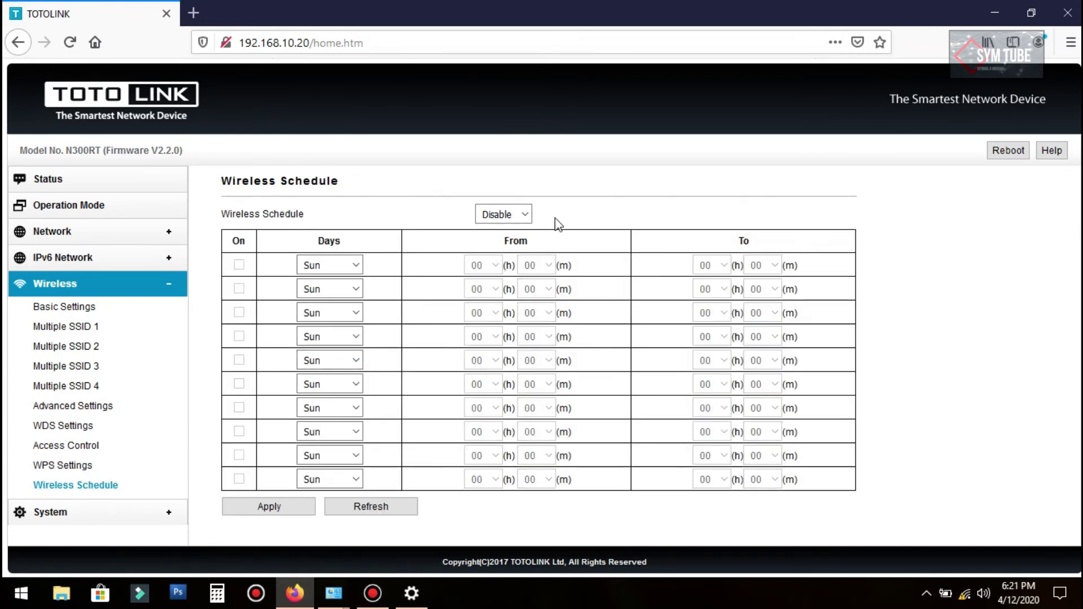
{"action": "left_click", "coordinate": [525, 214]}
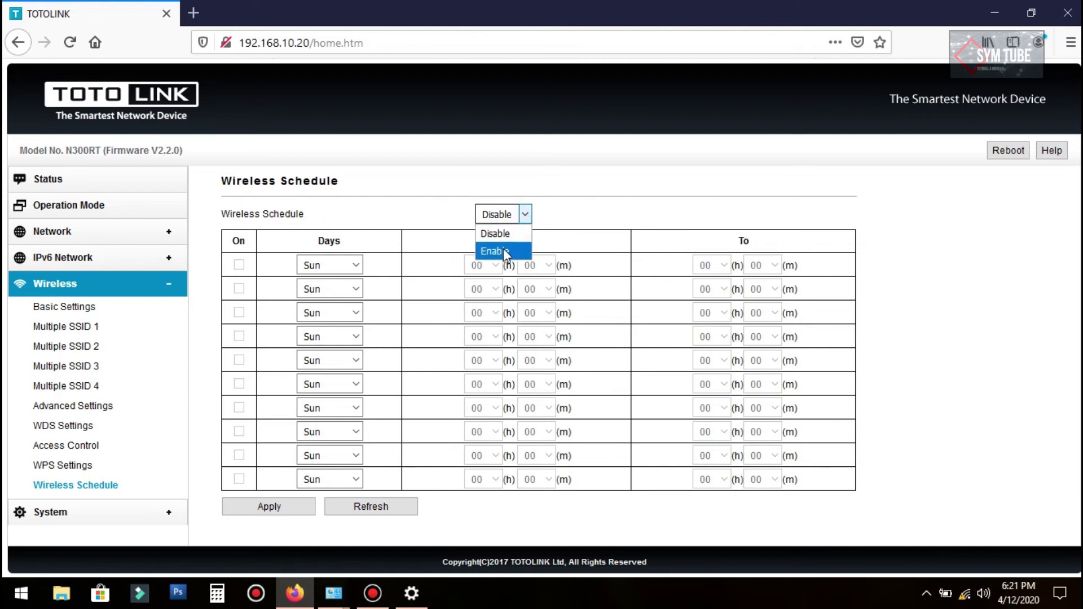
{"action": "left_click", "coordinate": [577, 204]}
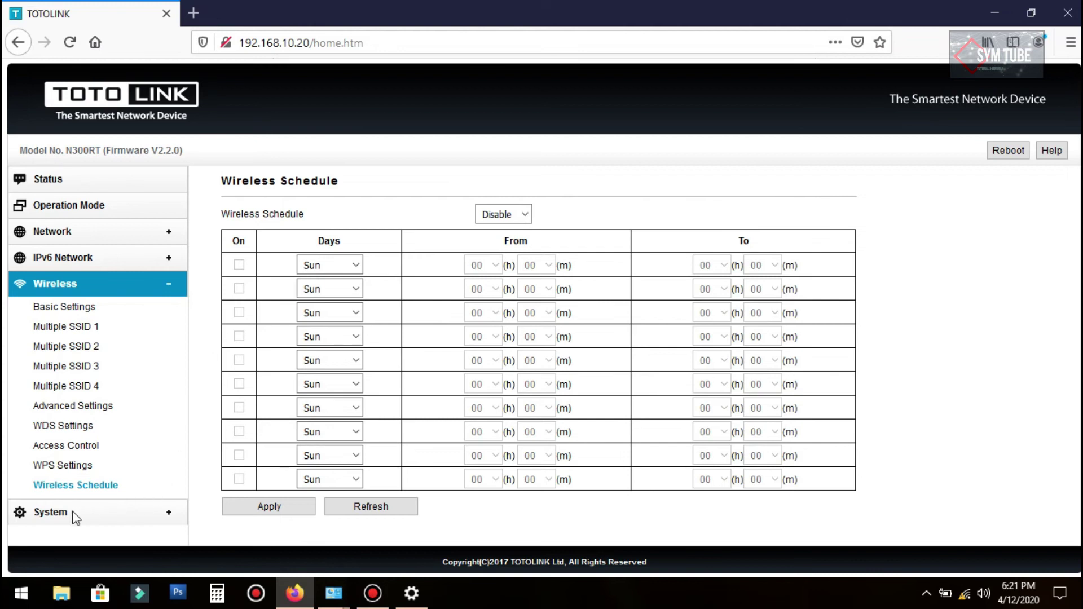
Step: In System > Password Settings, enter the current login, keep user admin, type the new password twice, and apply
{"action": "left_click", "coordinate": [52, 512]}
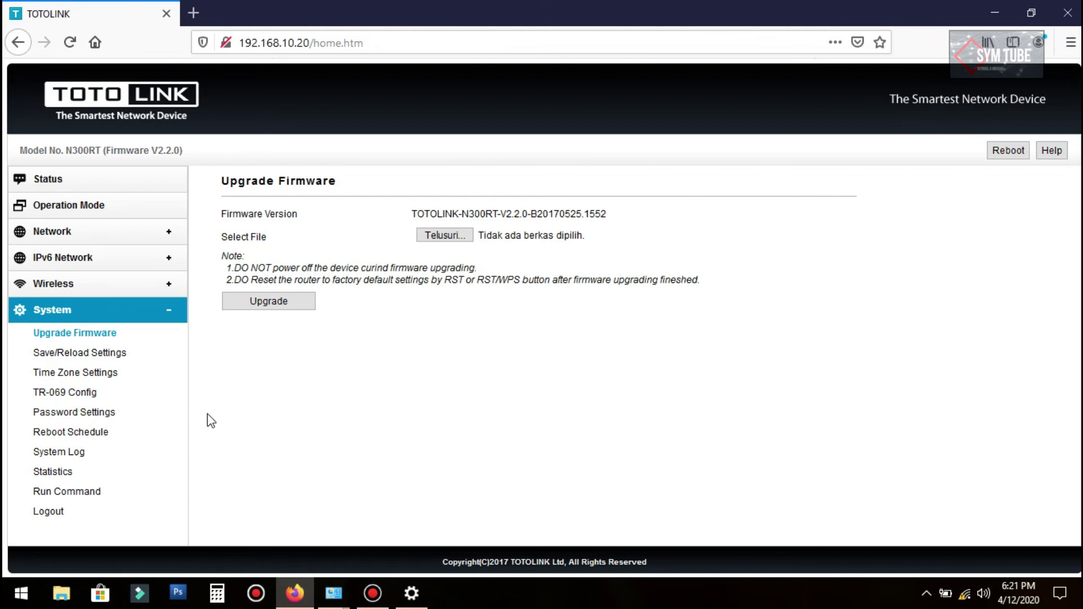
{"action": "left_click", "coordinate": [80, 416]}
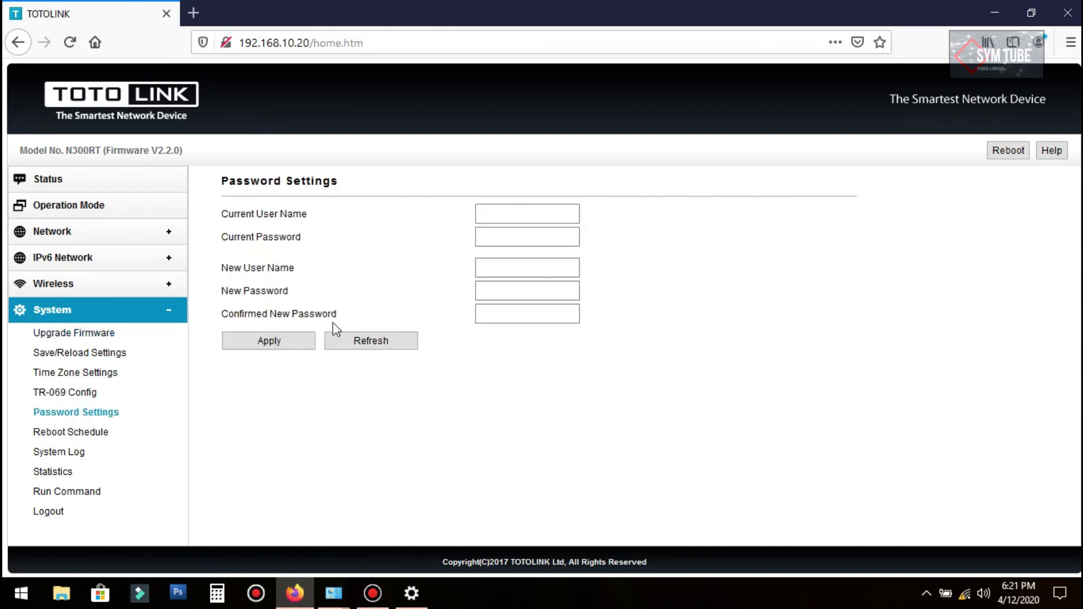
{"action": "left_click", "coordinate": [480, 214]}
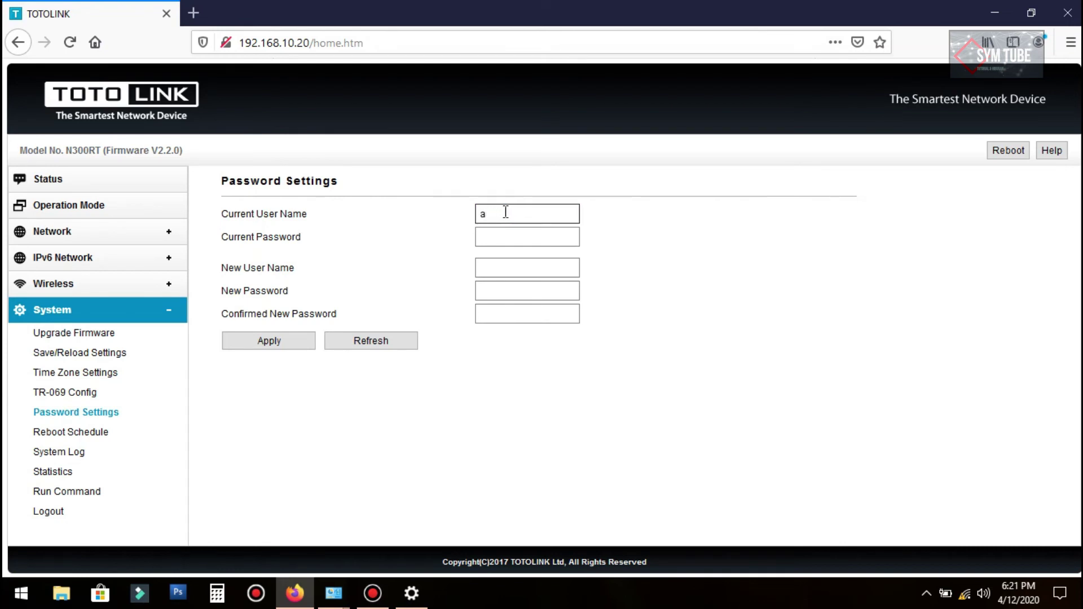
{"action": "key", "text": "Tab"}
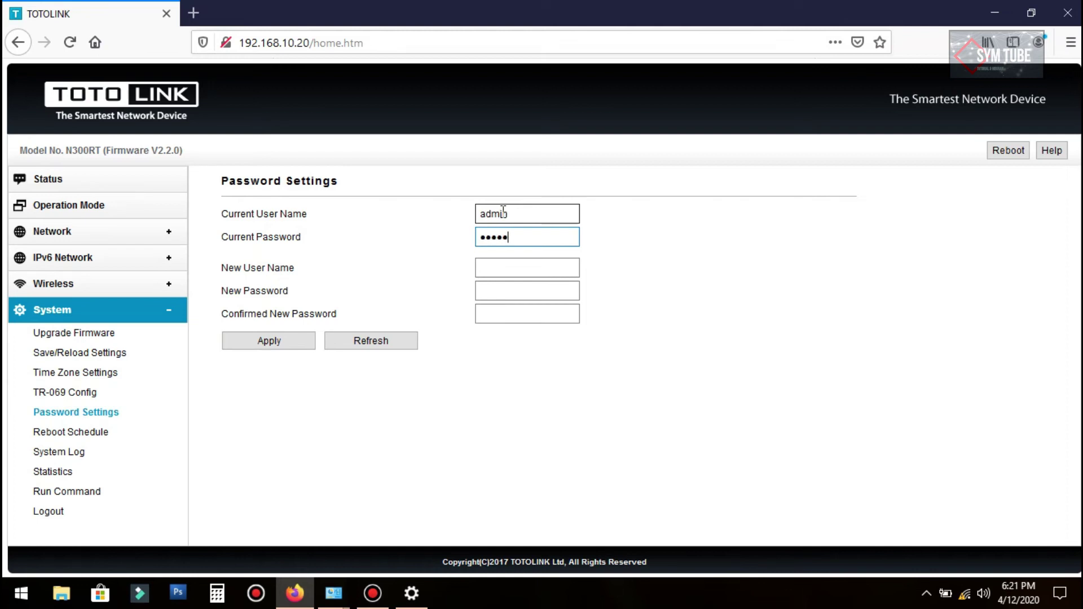
{"action": "left_click", "coordinate": [494, 267]}
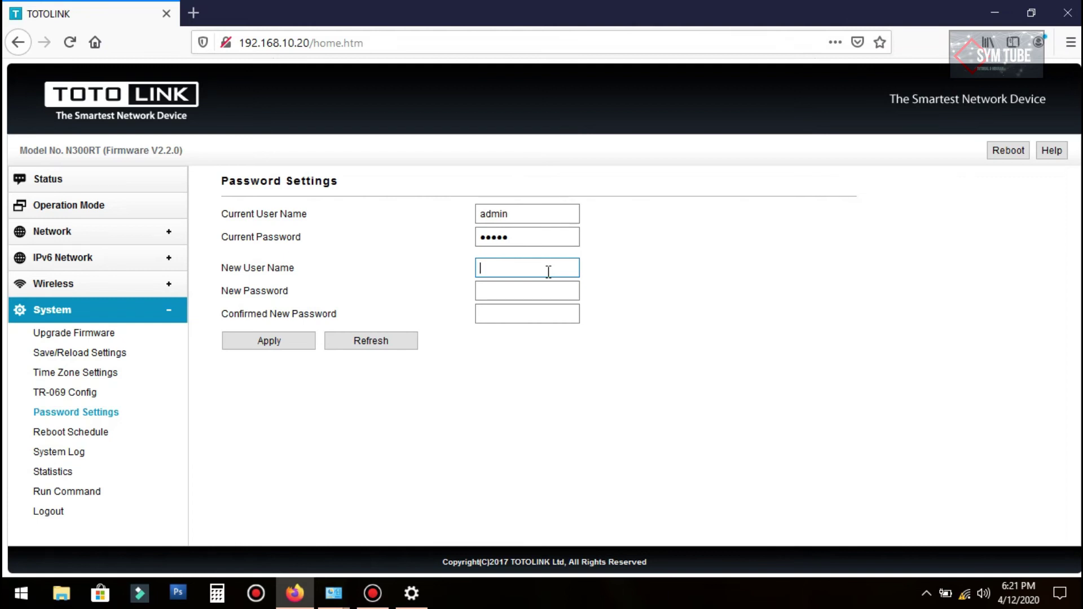
{"action": "type", "text": "admi"}
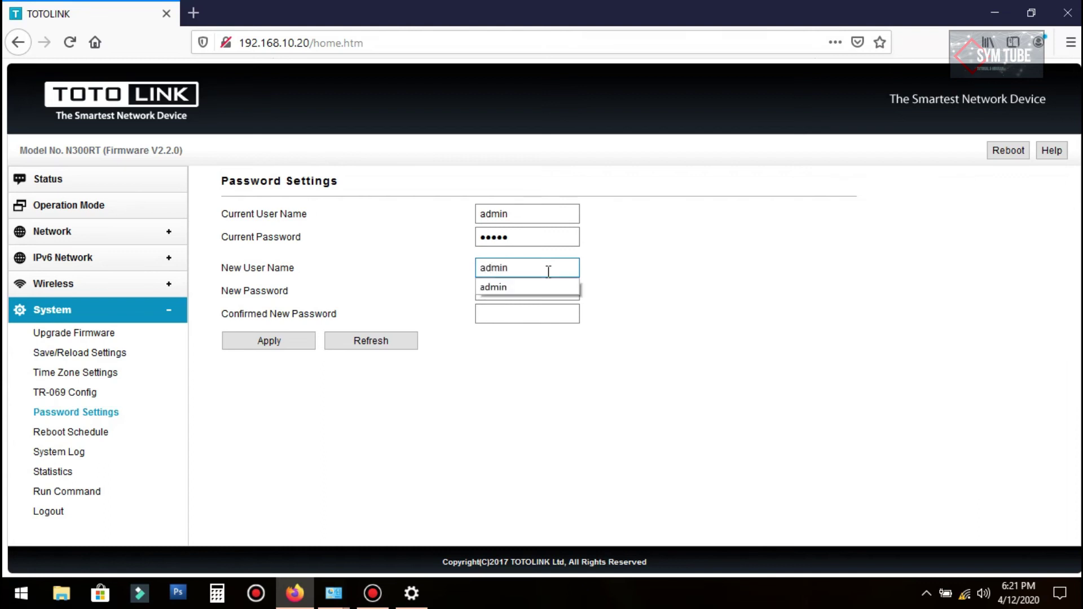
{"action": "type", "text": "n"}
{"action": "left_click", "coordinate": [570, 307]}
{"action": "left_click", "coordinate": [568, 293]}
{"action": "type", "text": "admin"}
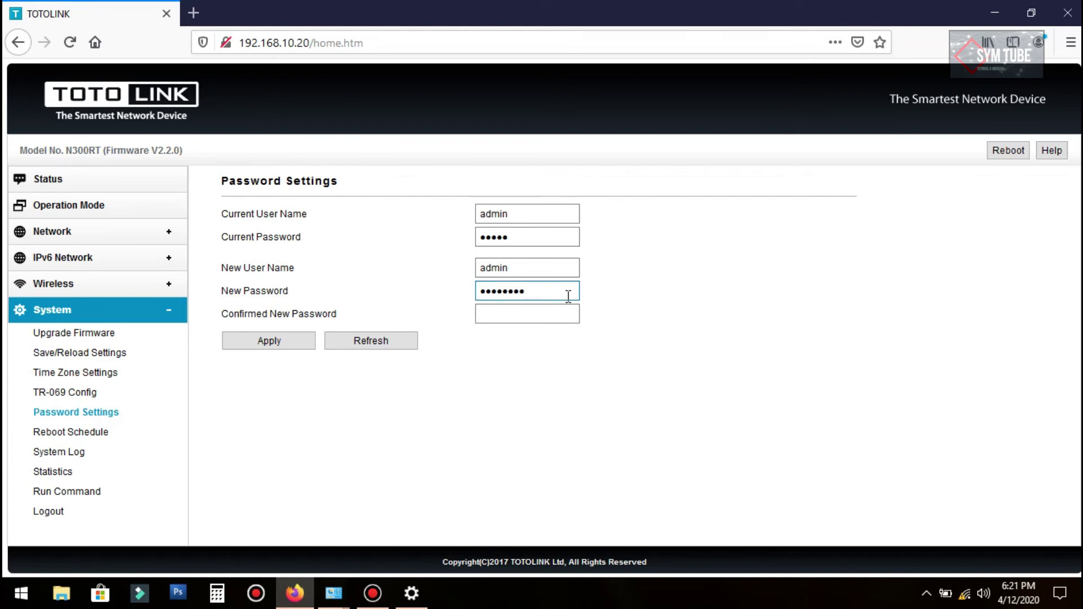
{"action": "key", "text": "Tab"}
{"action": "type", "text": "admin1234"}
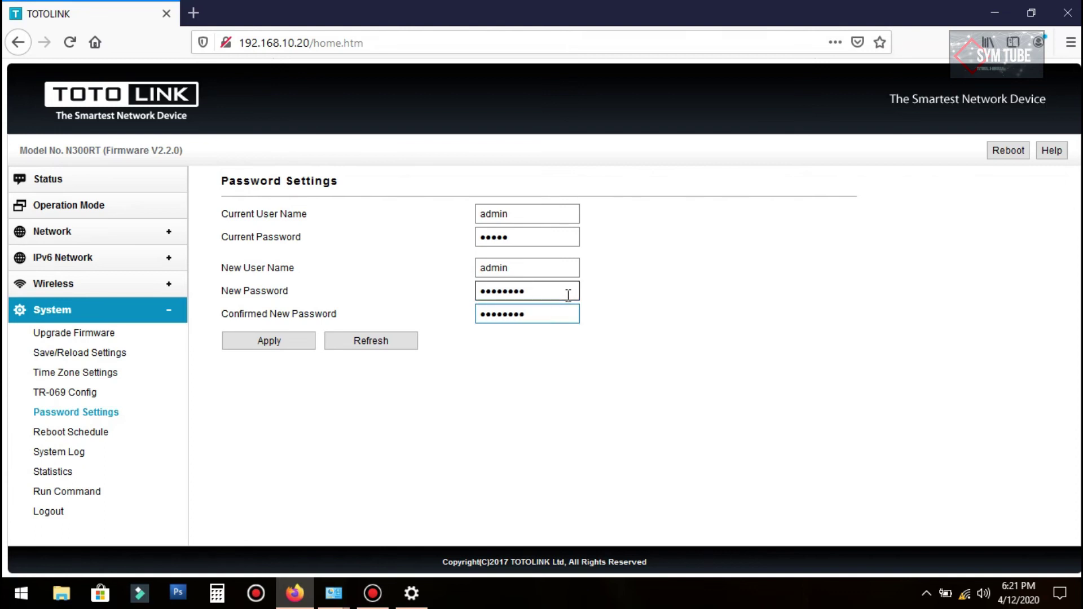
{"action": "left_click", "coordinate": [289, 348]}
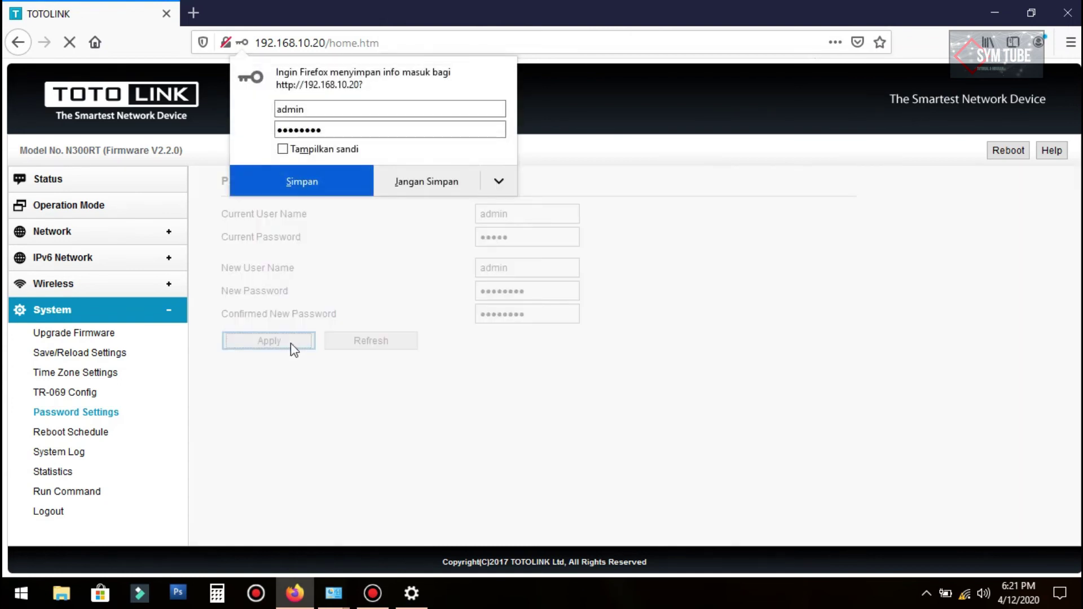
Step: Decline Firefox's save-login prompt, then reboot the router and confirm with Oke
{"action": "left_click", "coordinate": [427, 182]}
{"action": "scroll", "coordinate": [790, 344], "scroll_direction": "down", "scroll_amount": 4}
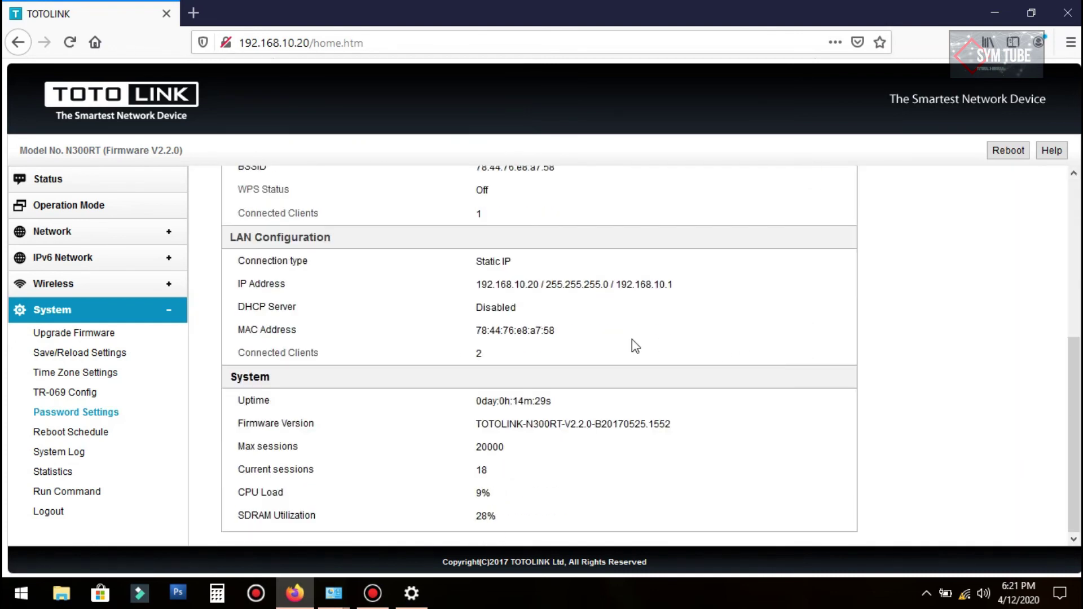
{"action": "scroll", "coordinate": [677, 334], "scroll_direction": "up", "scroll_amount": 1}
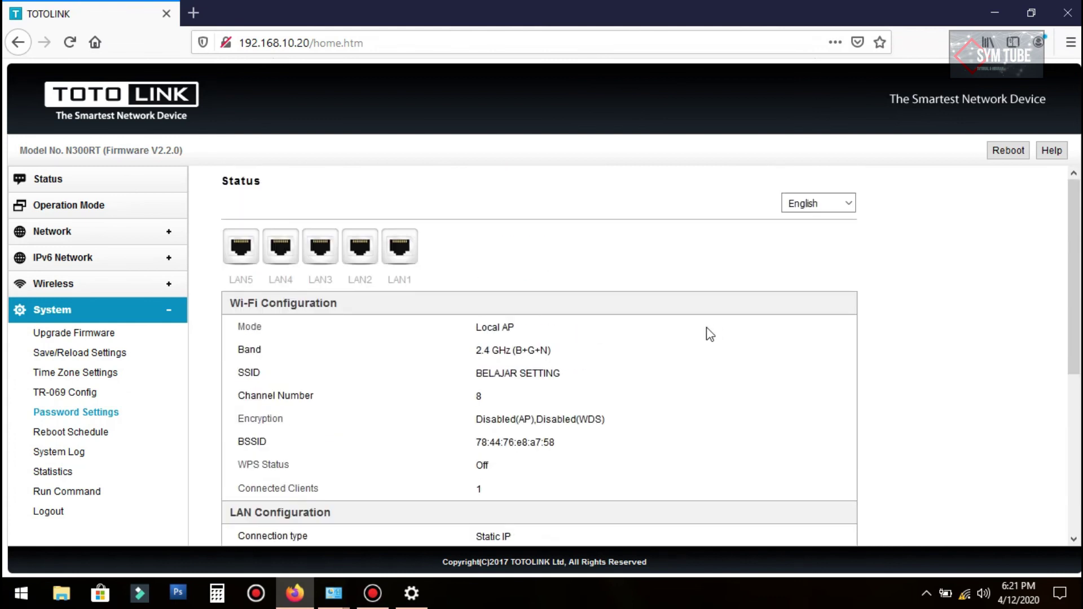
{"action": "left_click", "coordinate": [1006, 151]}
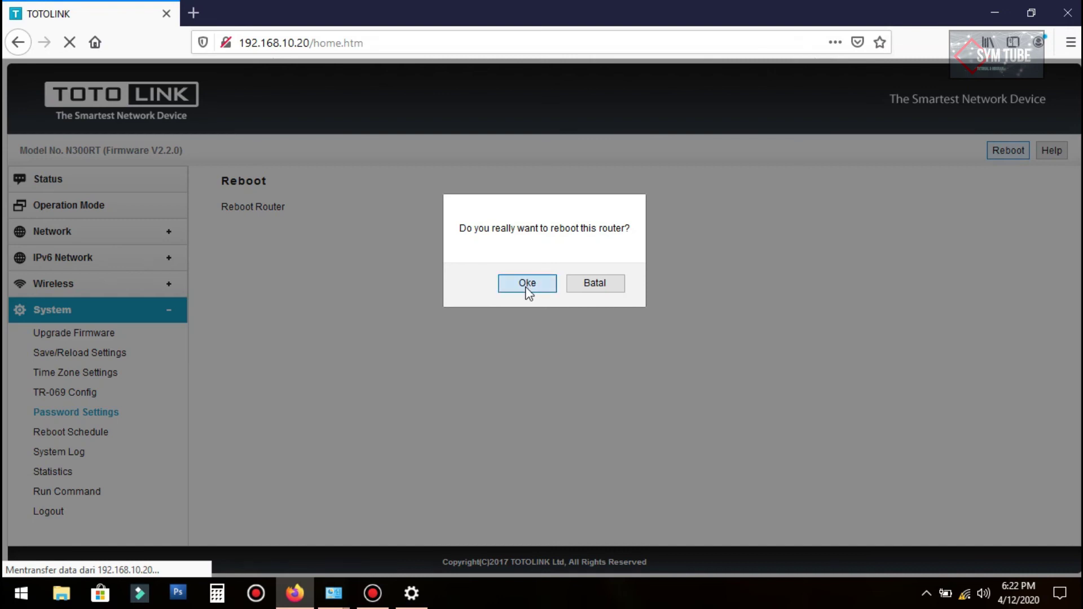
{"action": "left_click", "coordinate": [527, 292]}
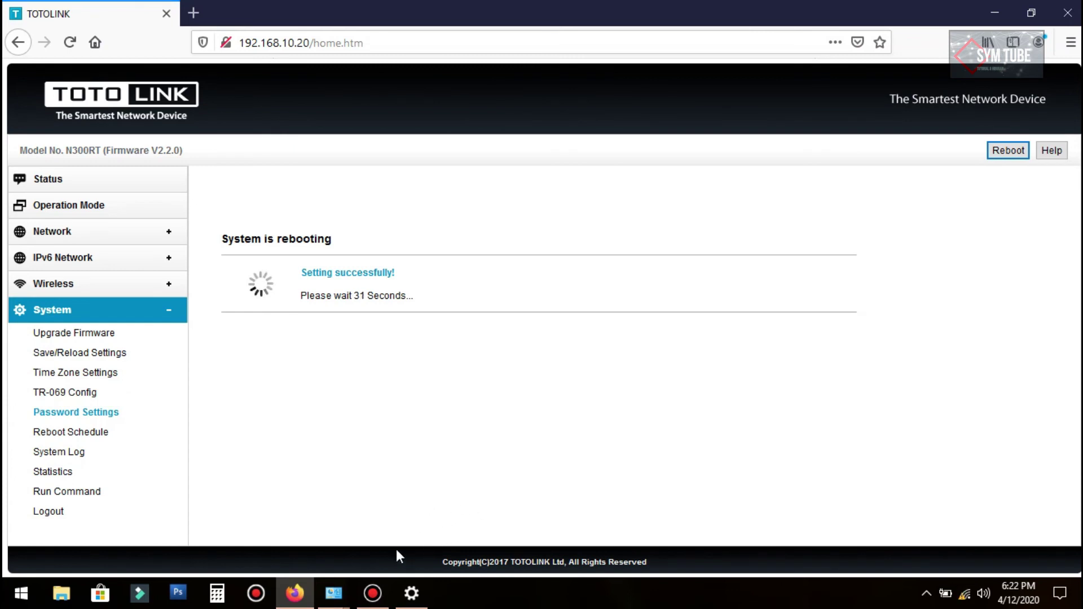
{"action": "left_click", "coordinate": [372, 593]}
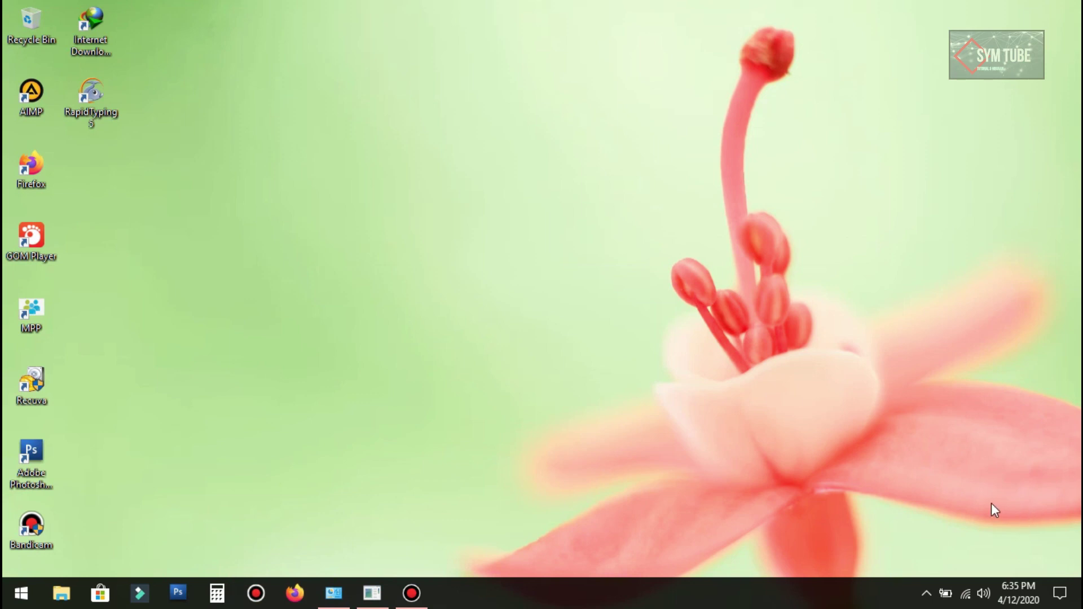
Step: Connect Windows to the open BELAJAR SETTING Wi-Fi network from the tray flyout
{"action": "left_click", "coordinate": [967, 596]}
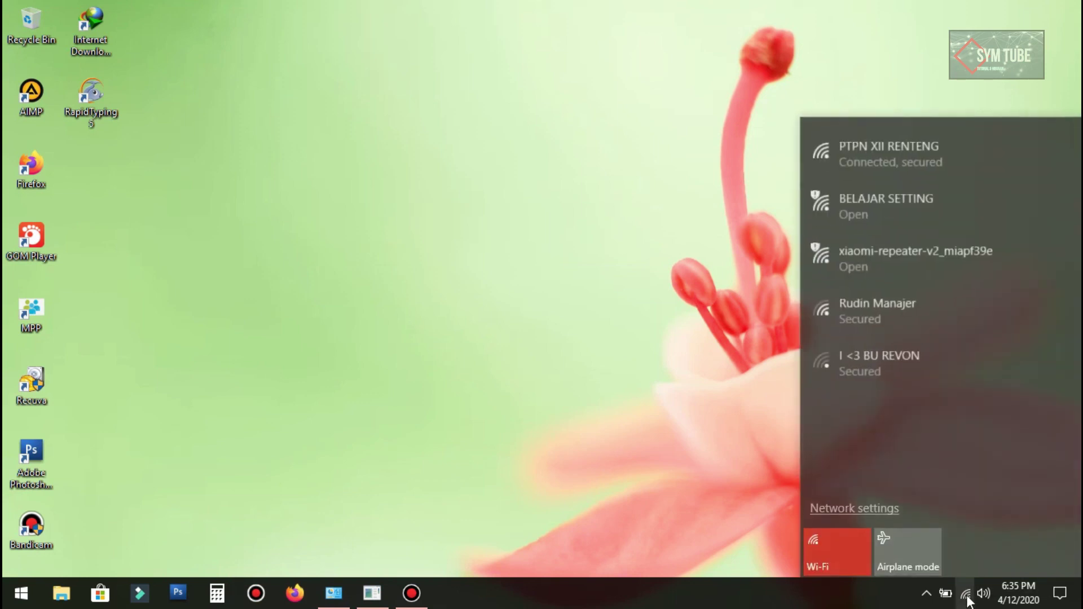
{"action": "left_click", "coordinate": [861, 209]}
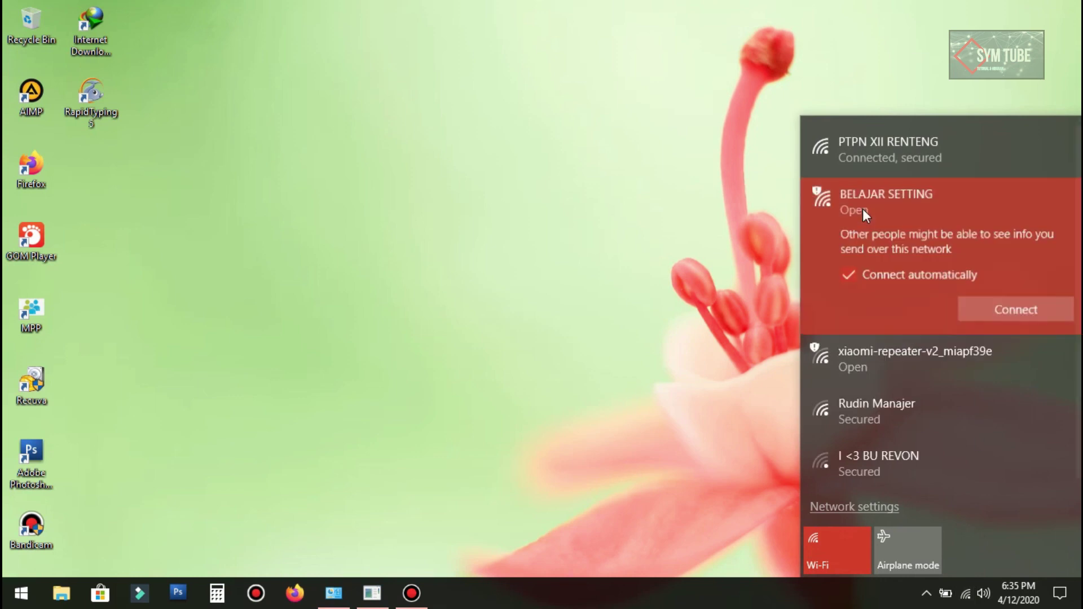
{"action": "left_click", "coordinate": [1017, 312]}
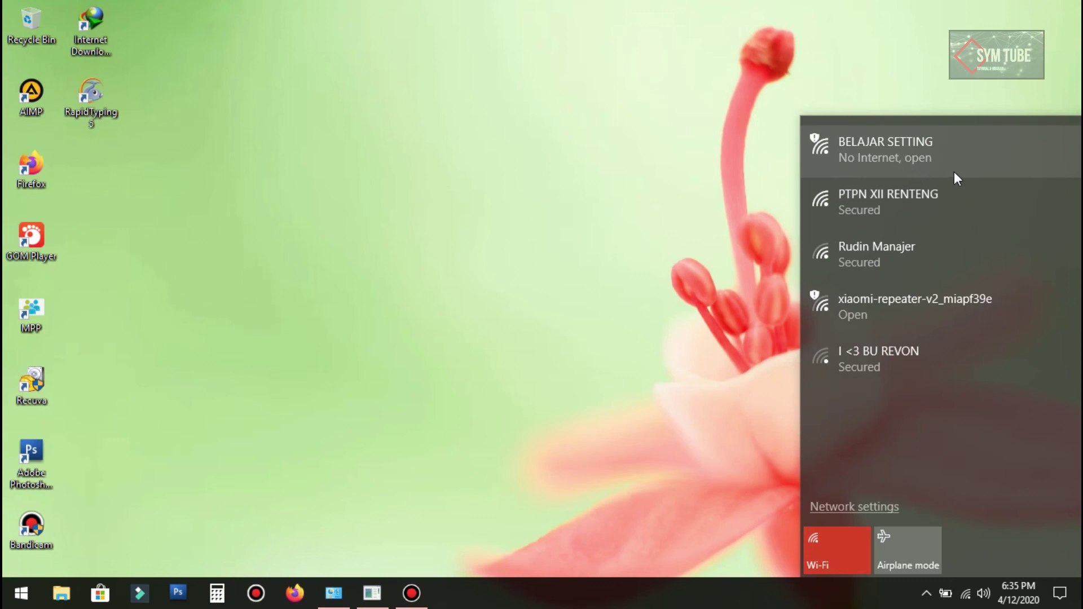
{"action": "left_click", "coordinate": [593, 194]}
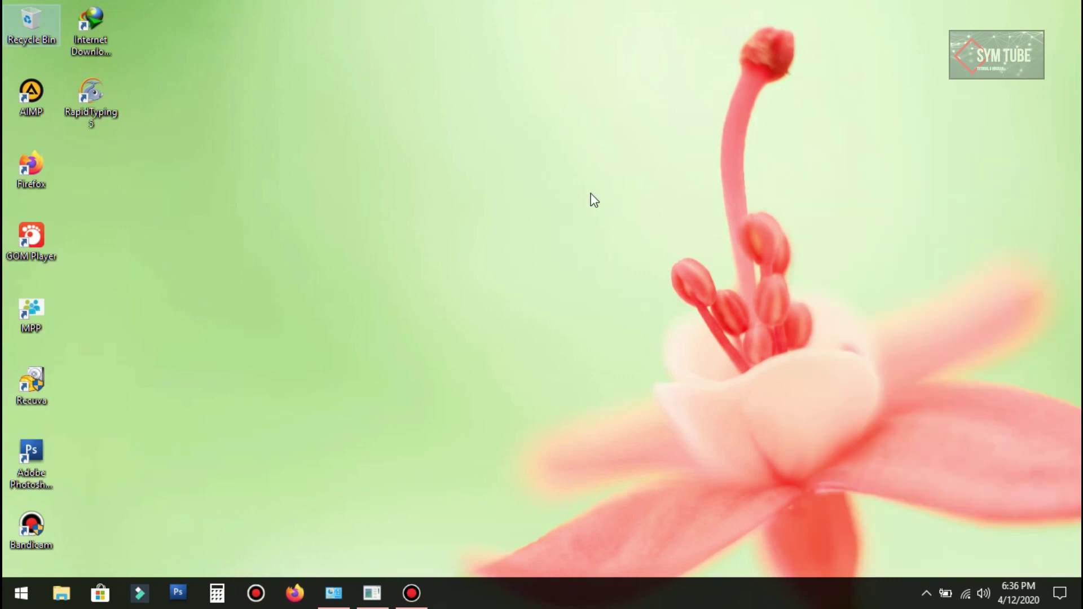
Step: Launch Firefox from the taskbar, dismiss the default-browser prompt, and focus the address bar
{"action": "right_click", "coordinate": [538, 195]}
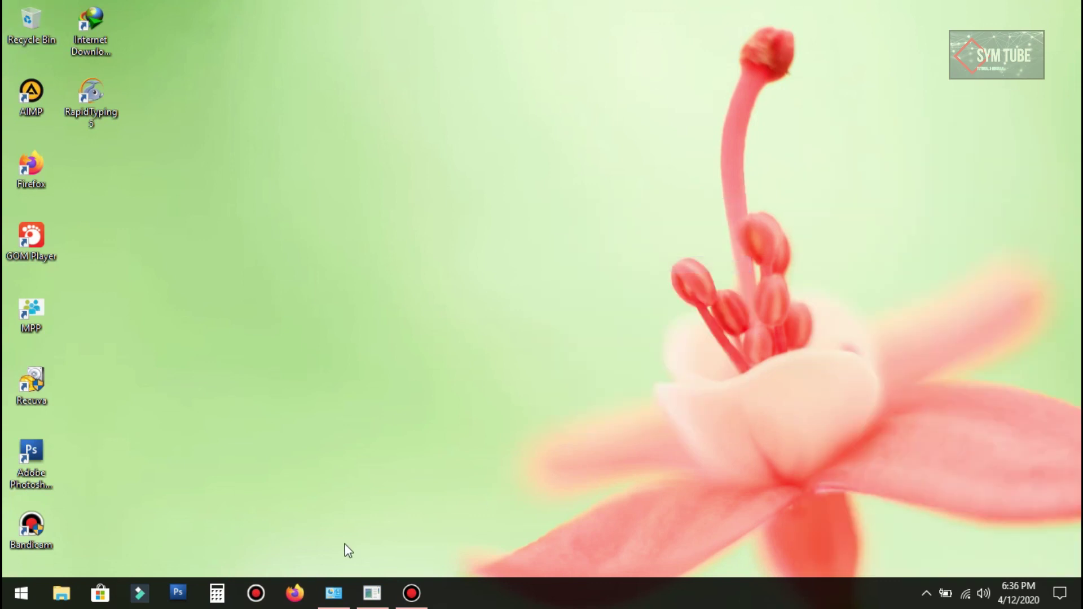
{"action": "left_click", "coordinate": [294, 593]}
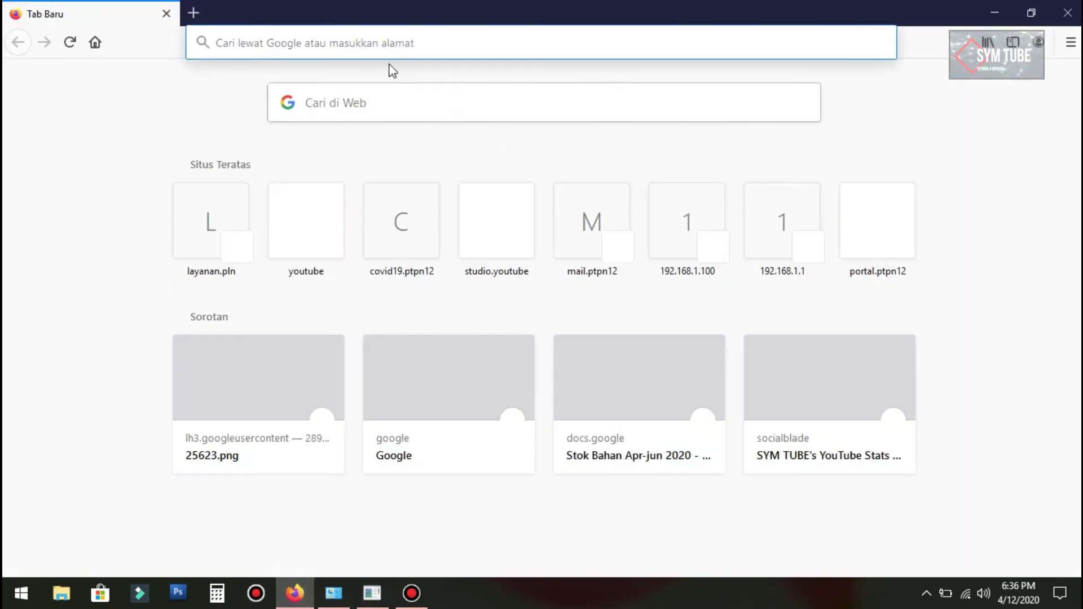
{"action": "left_click", "coordinate": [632, 323]}
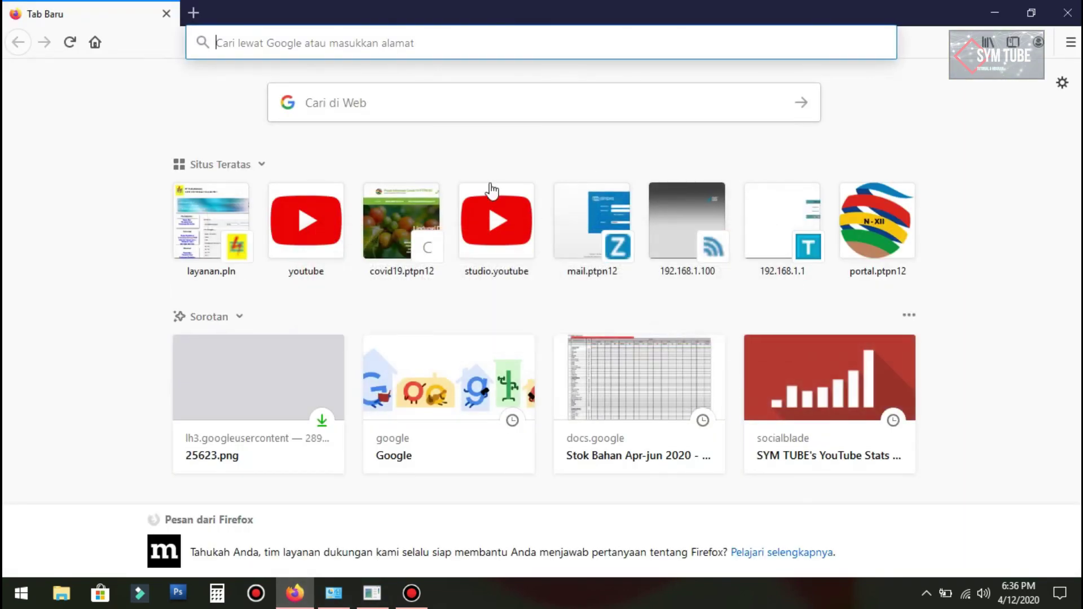
{"action": "left_click", "coordinate": [297, 43]}
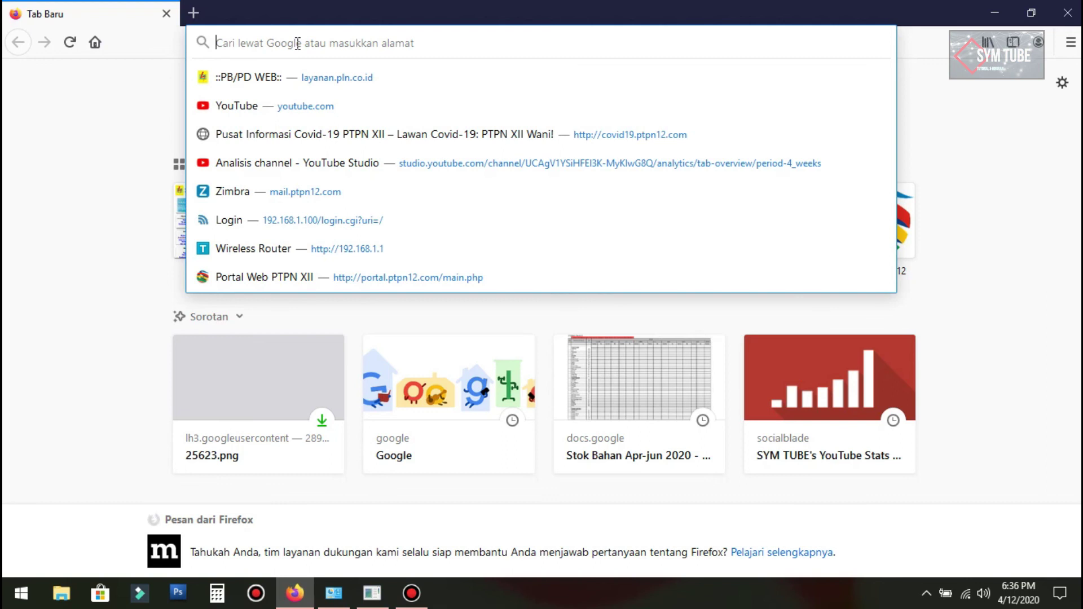